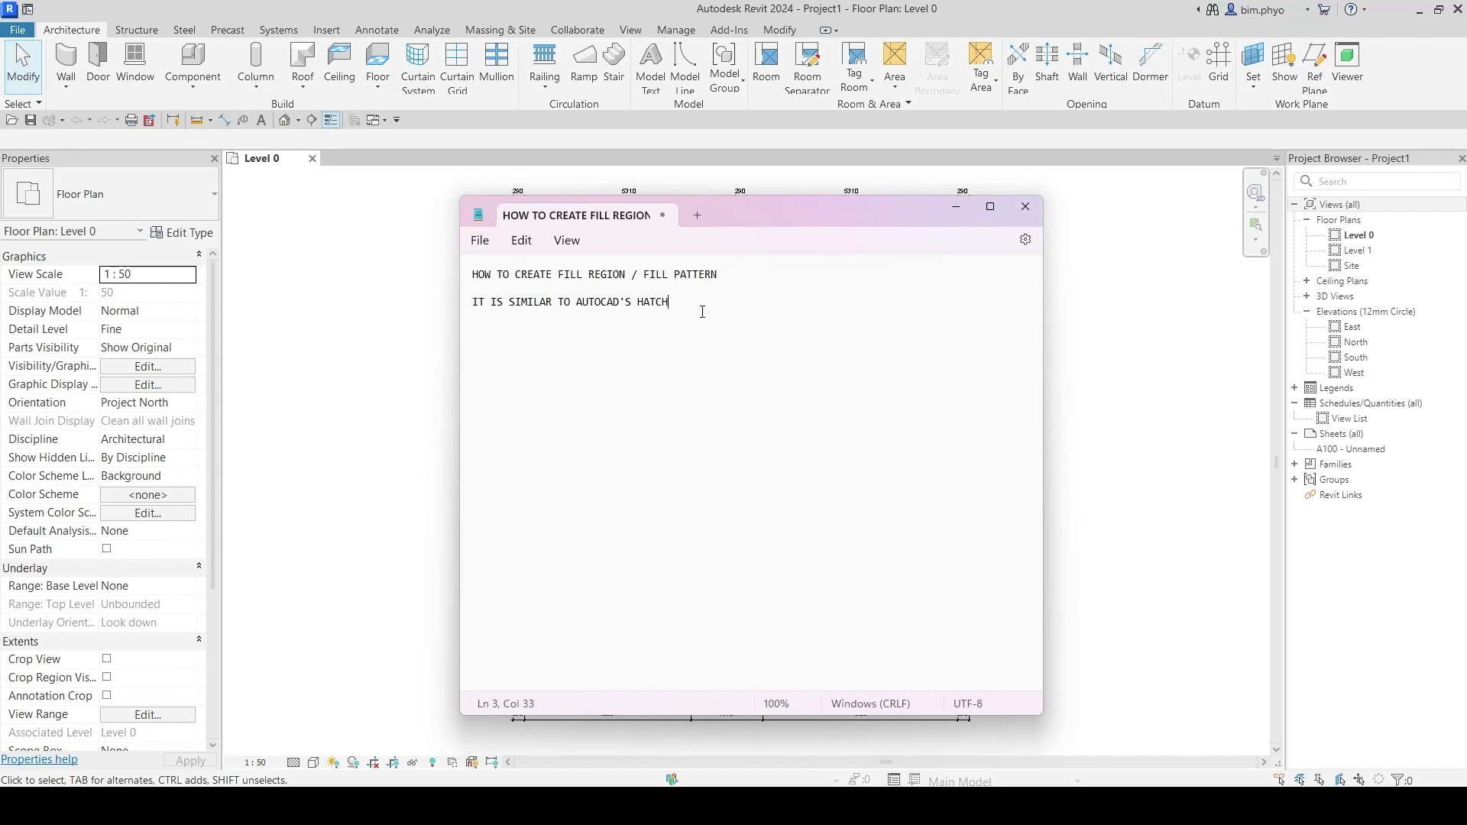
Step: Highlight FILL REGION in the title line and AUTOCAD'S HATCH on the third line of the notes
left_click(680, 272)
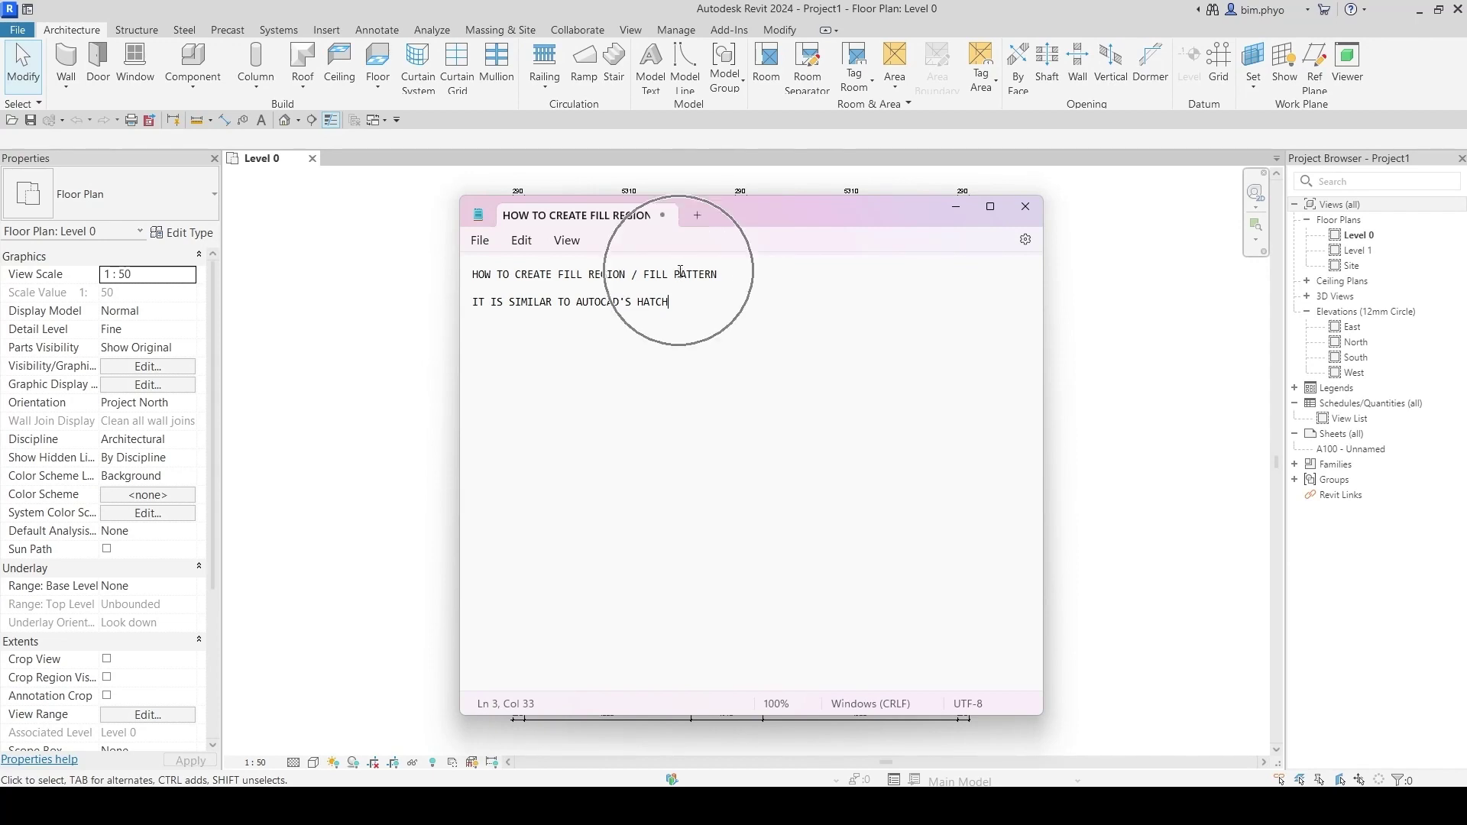
left_click(609, 277)
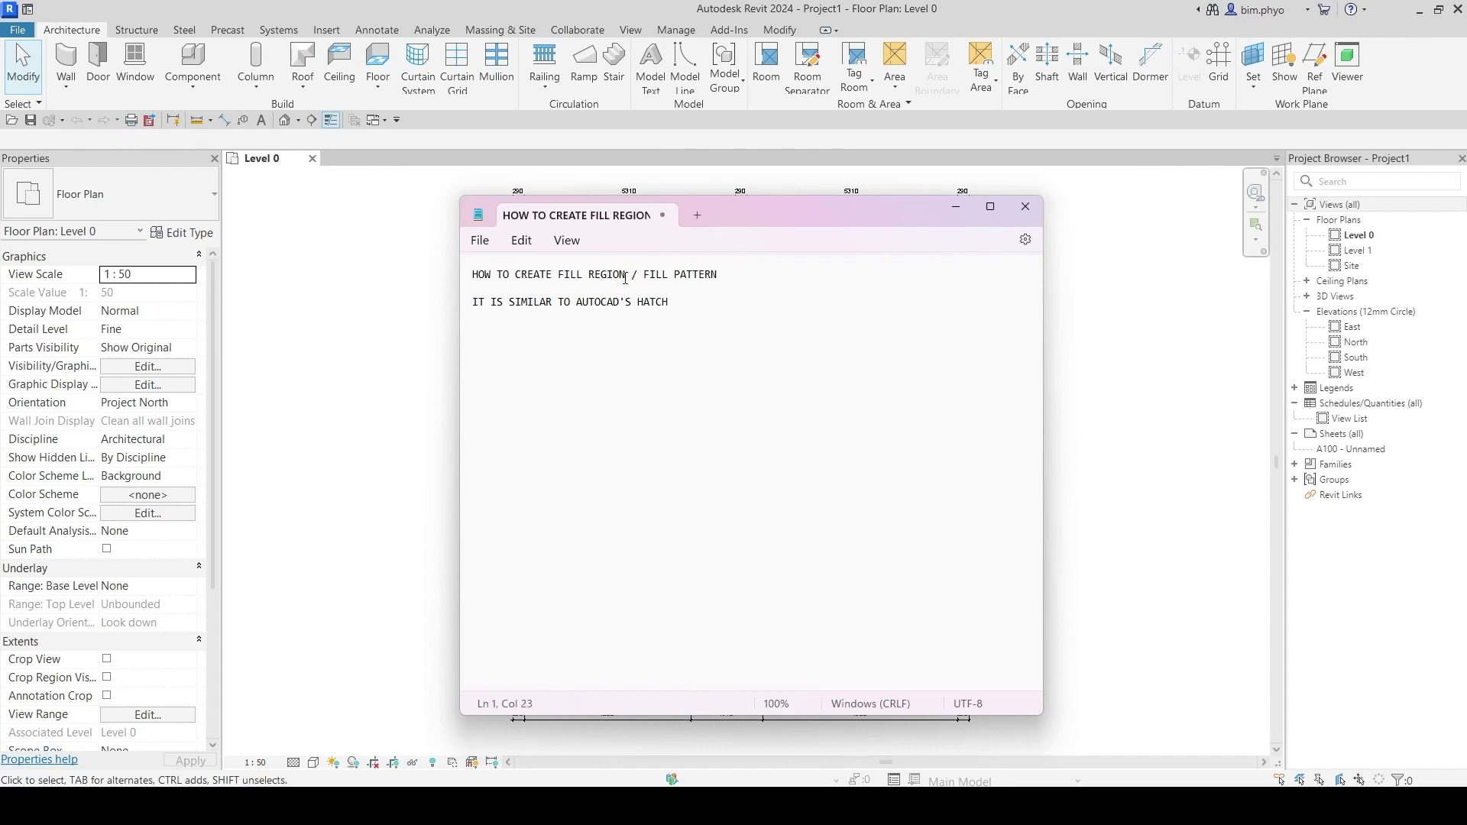
left_click_drag(626, 273, 559, 276)
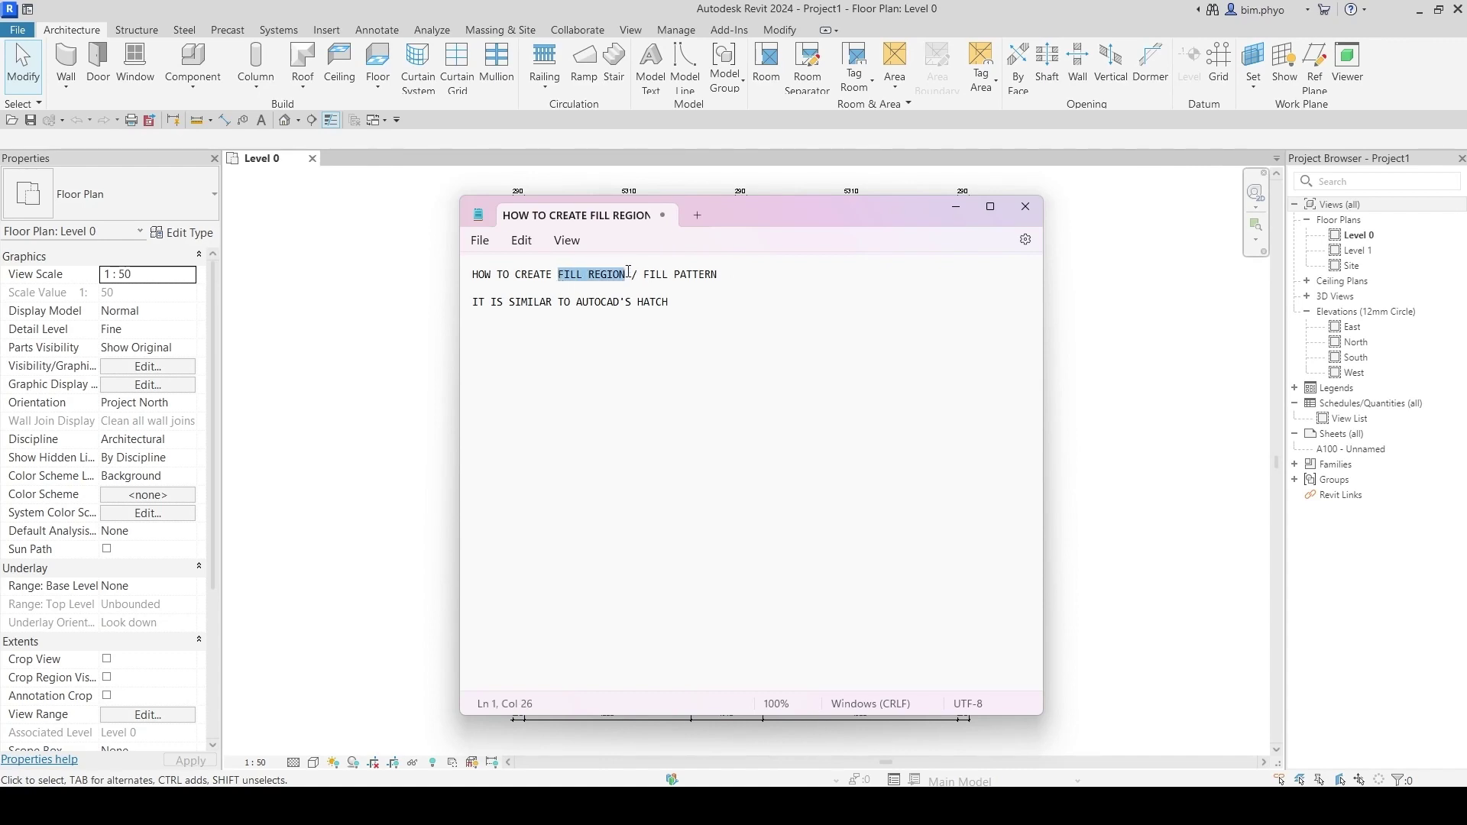
left_click_drag(582, 309, 662, 307)
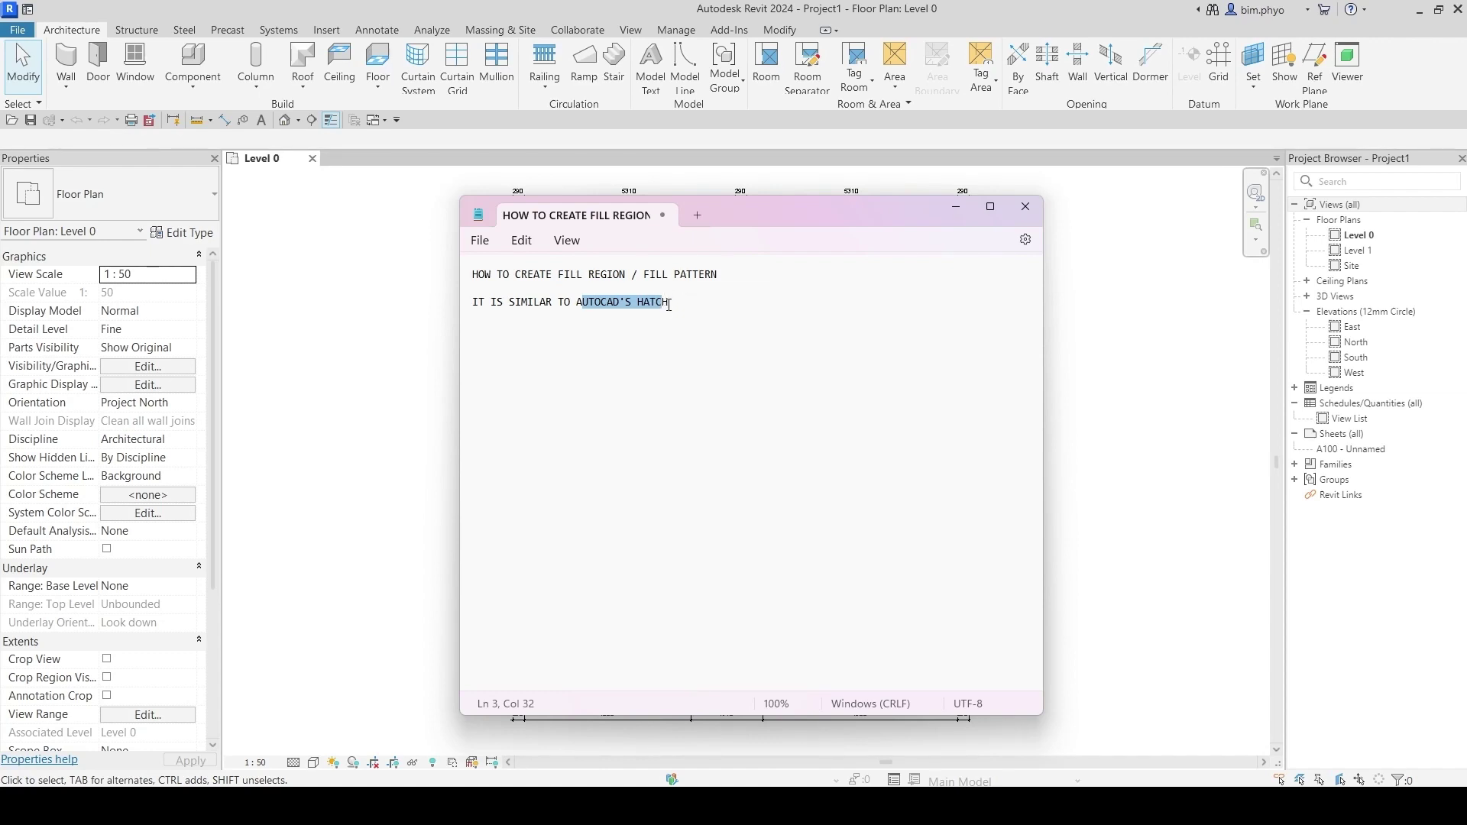
left_click(668, 305)
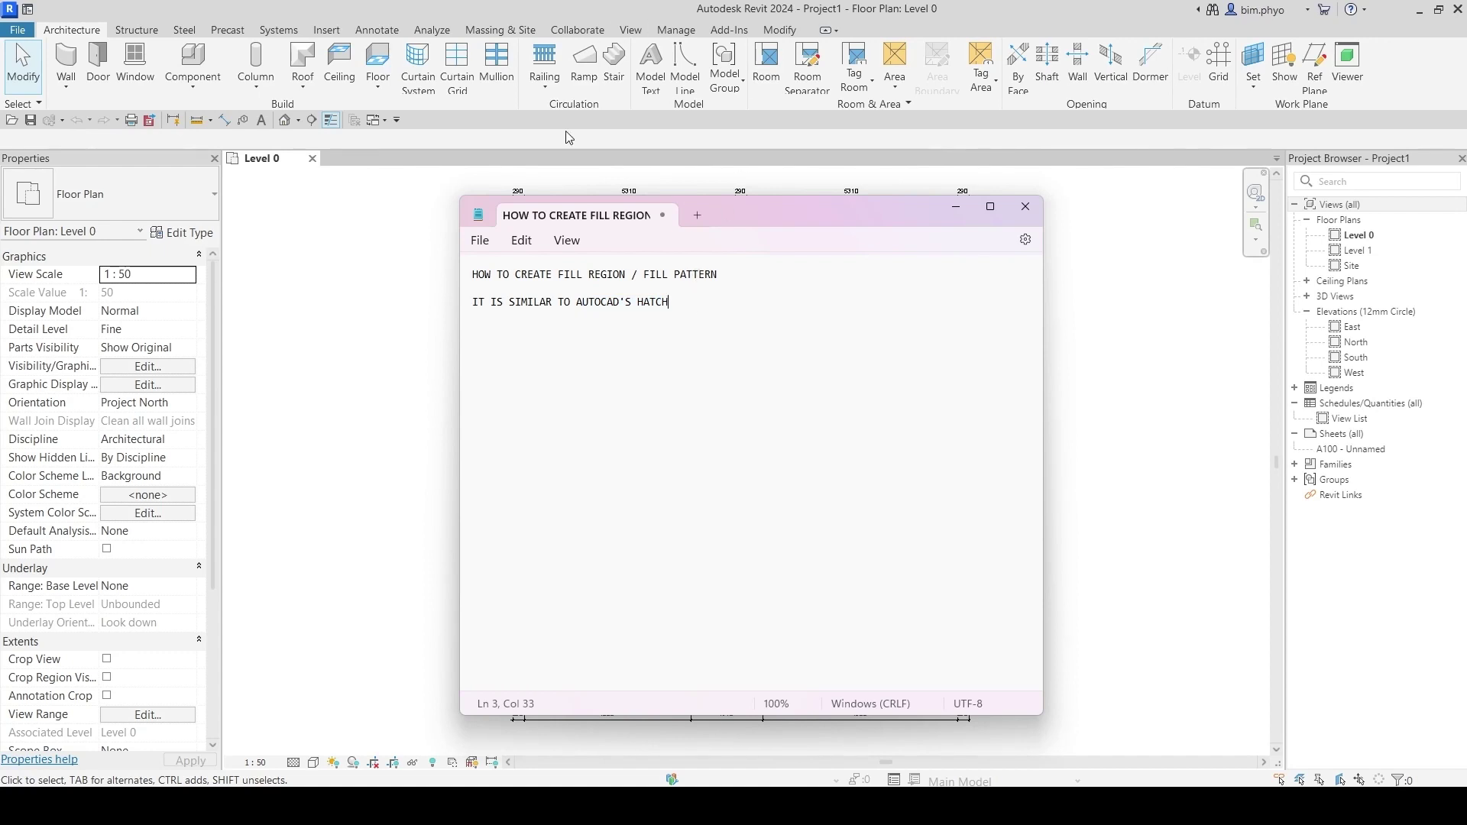
Step: Add 'DETAIL ITEM' on line 5 of the notes and bring Revit's Level 0 plan forward
key("ctrl")
type("DTA")
key("BackSpace")
type("ETAIL ITEM")
left_click(450, 286)
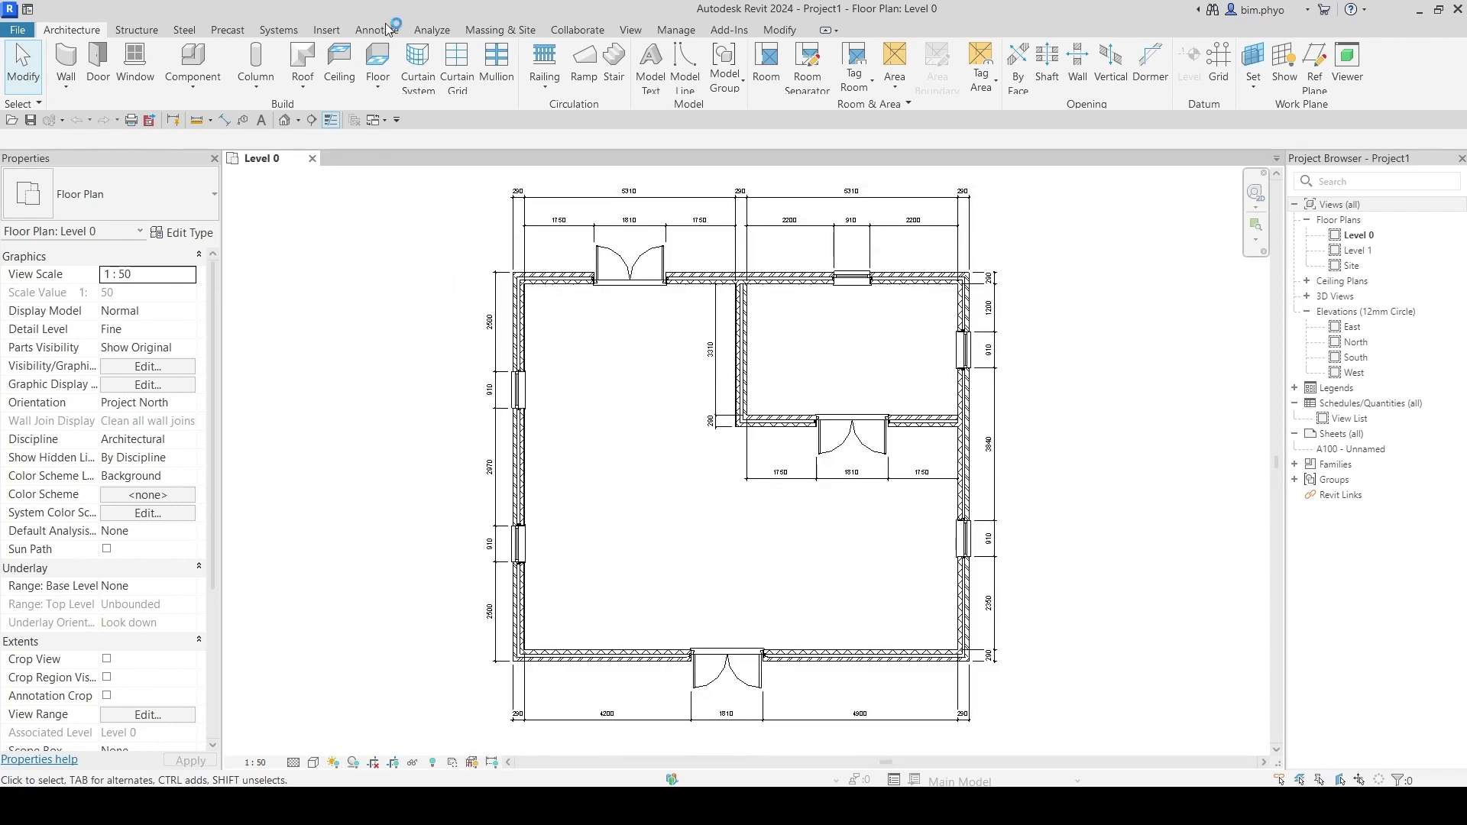
Step: Start a Filled Region boundary sketch on Level 0 from the Annotate tab's Region dropdown
left_click(369, 37)
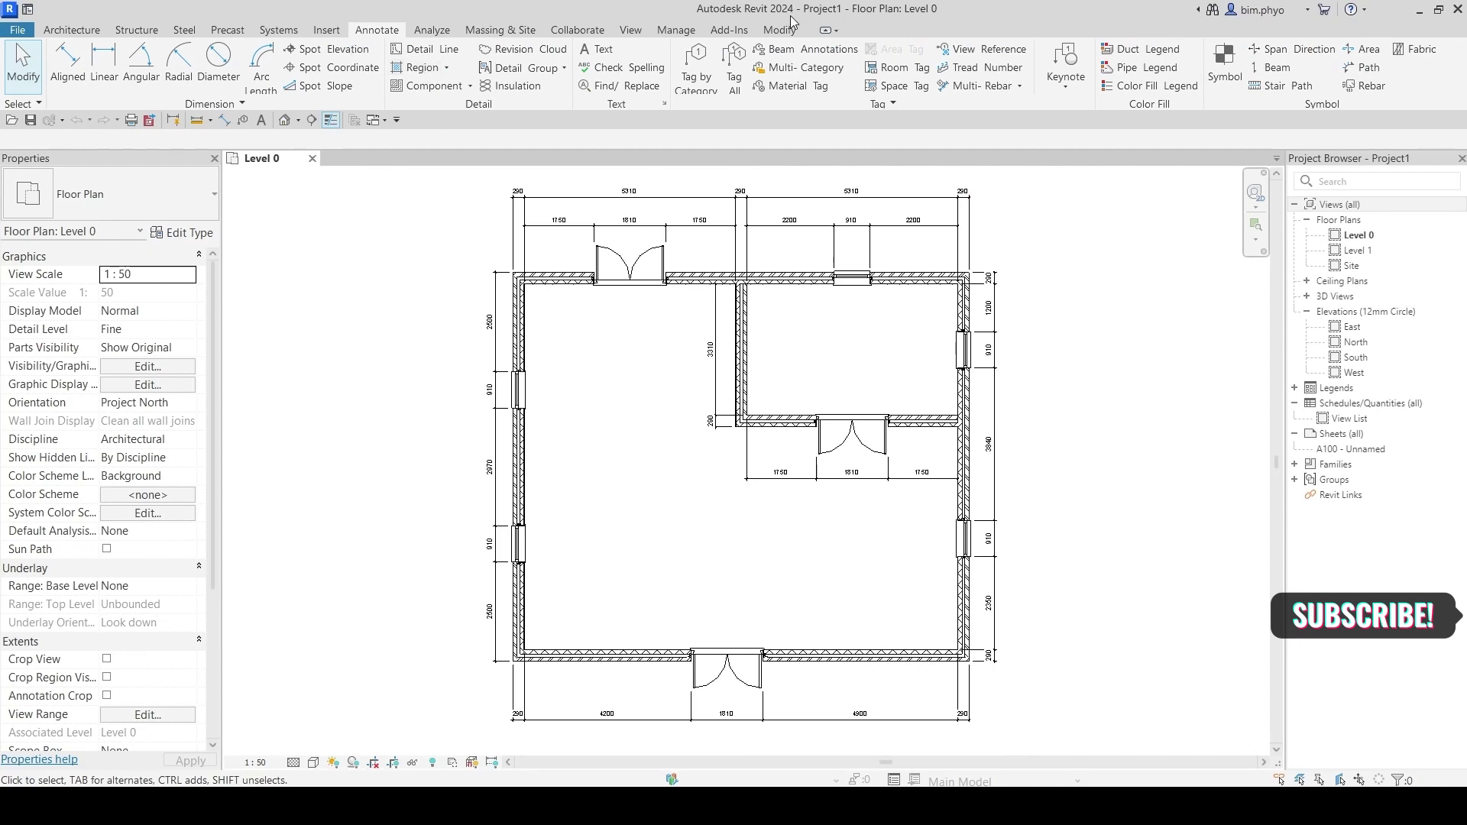
left_click(447, 68)
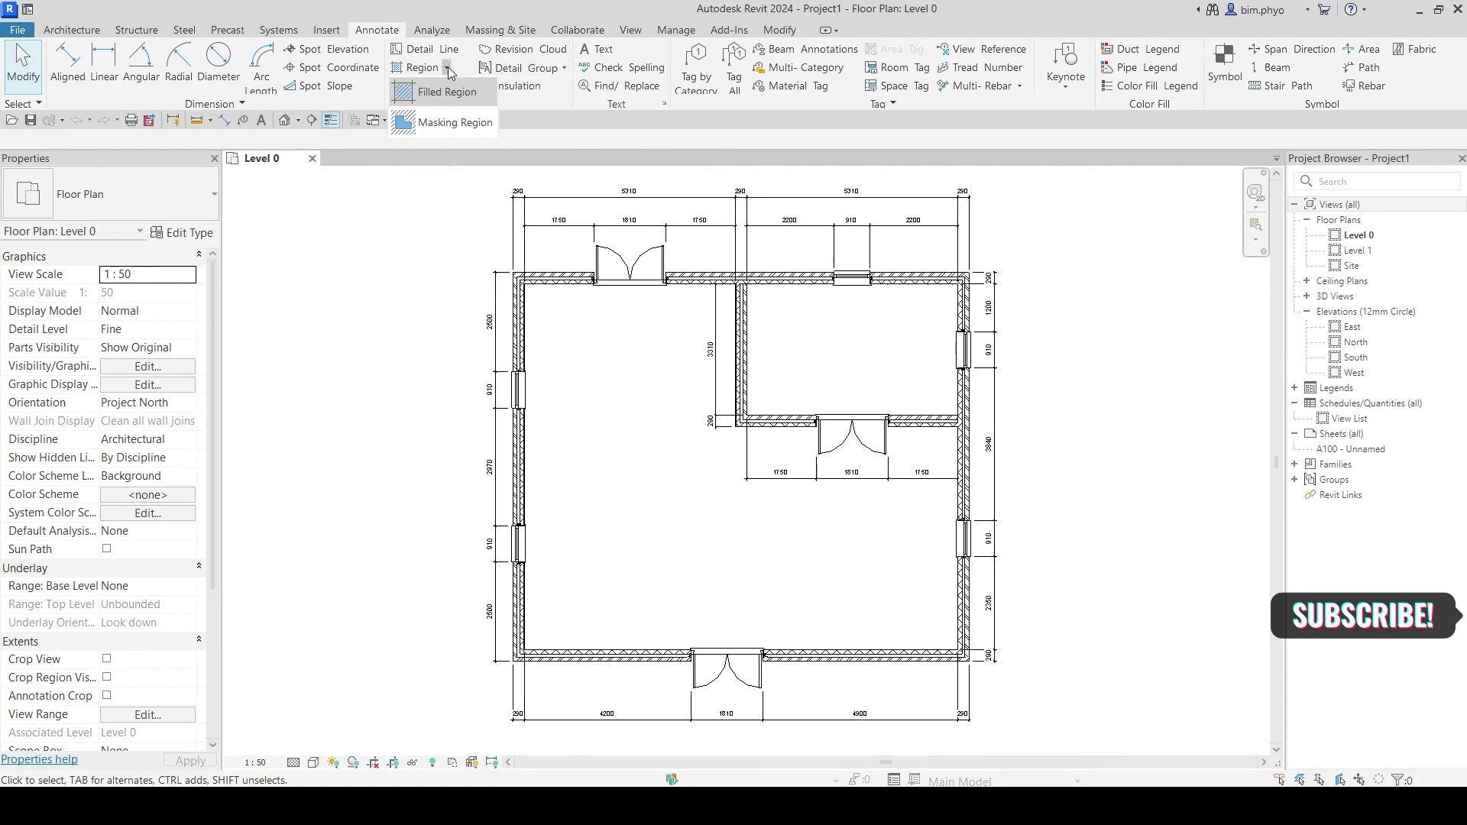
left_click(448, 99)
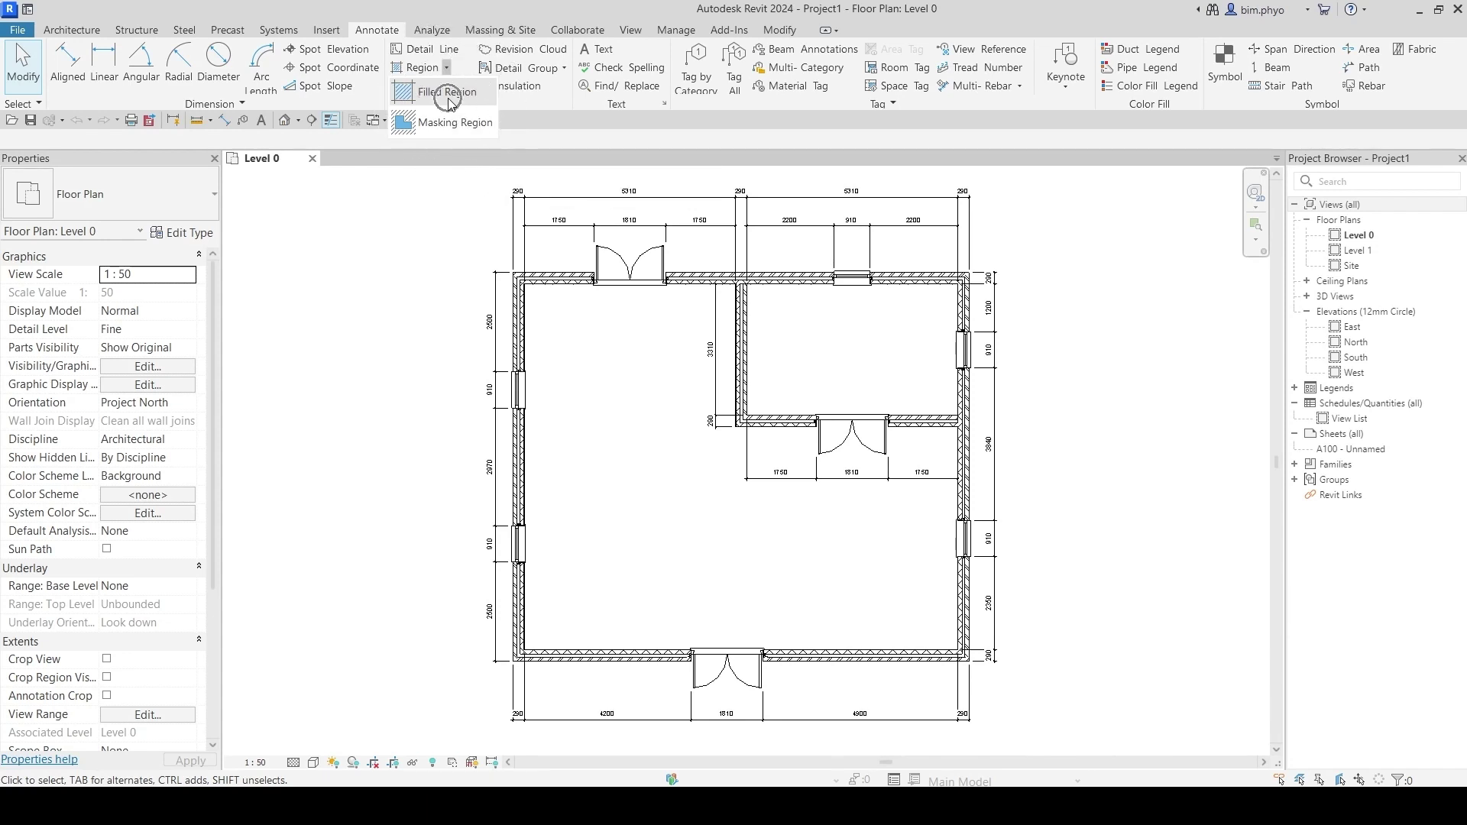
left_click(448, 100)
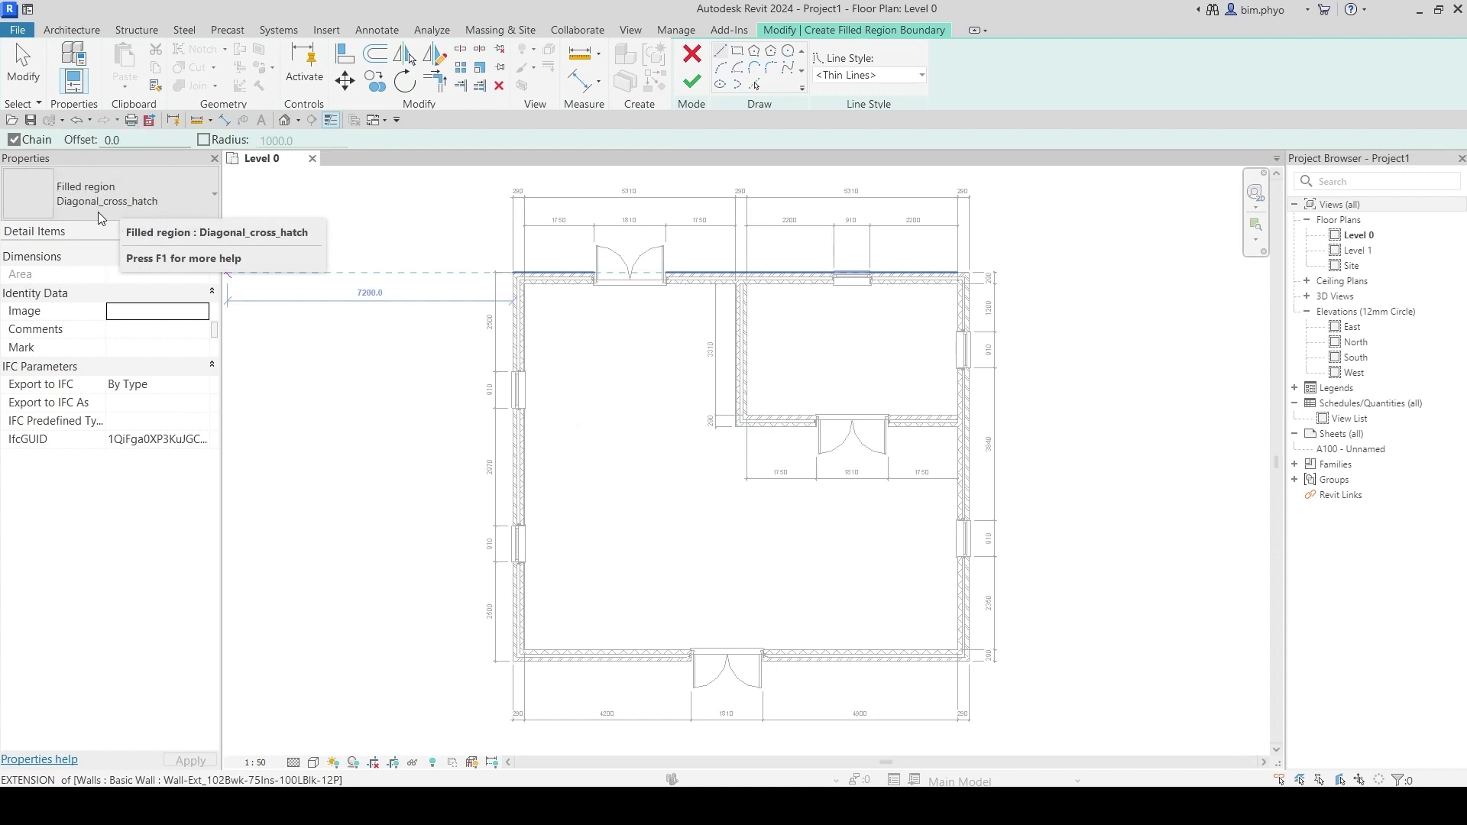
Step: Draw a 1.440 m² Diagonal_cross_hatch rectangle in the upper-left room and finish its boundary
left_click(142, 208)
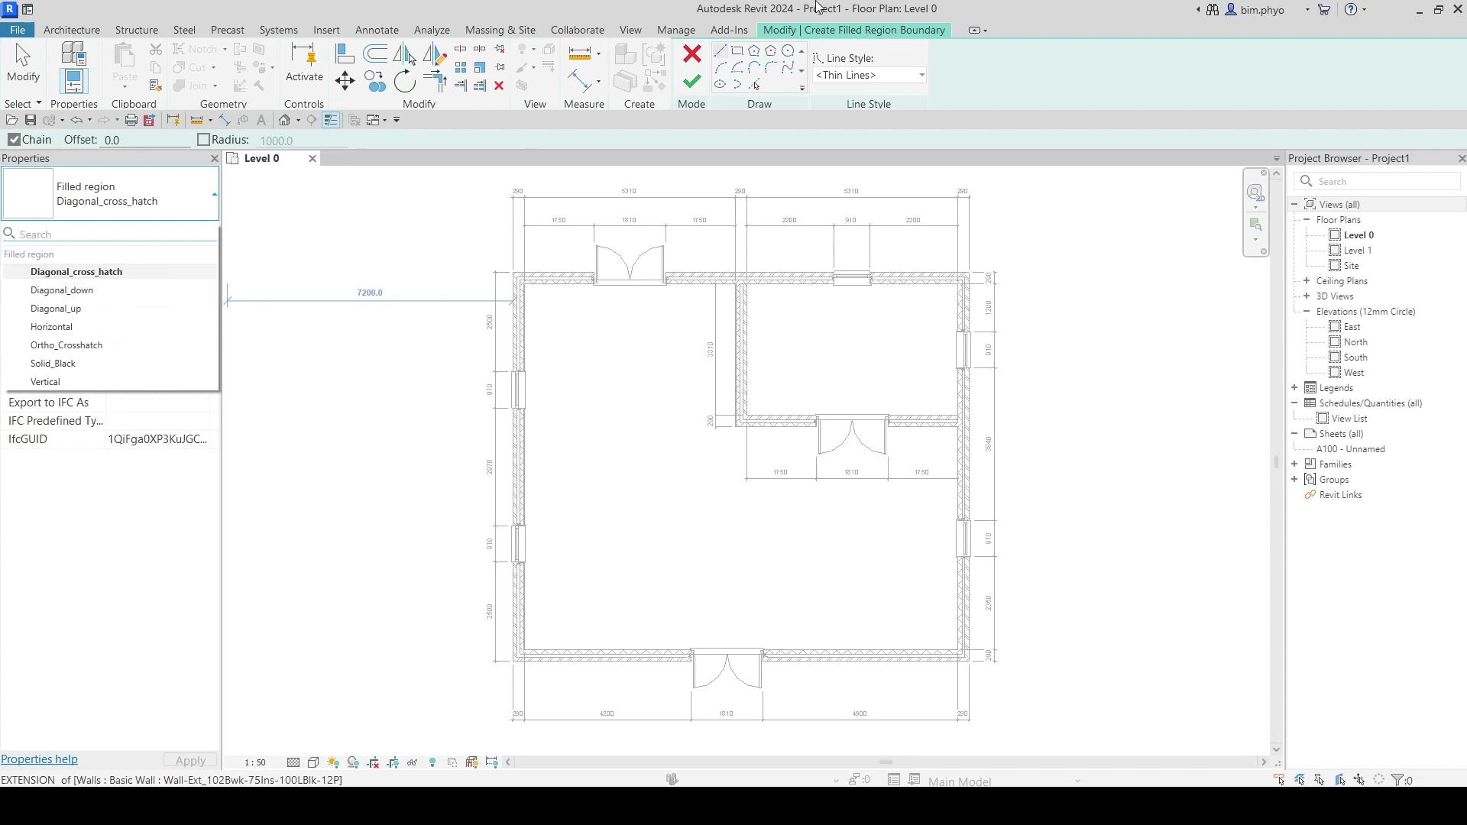
left_click(565, 320)
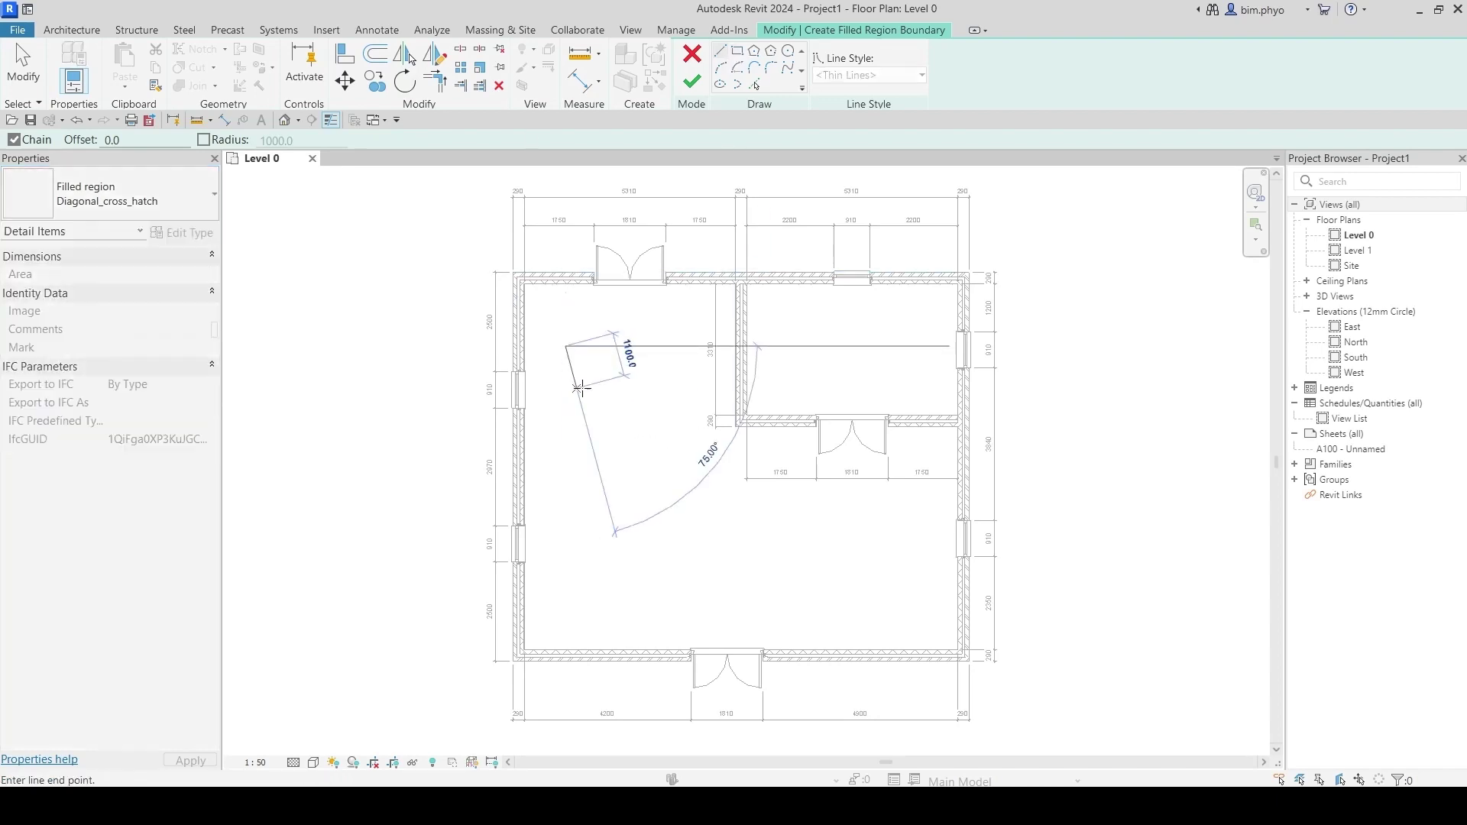
left_click(738, 52)
left_click(557, 334)
left_click(620, 370)
left_click(693, 81)
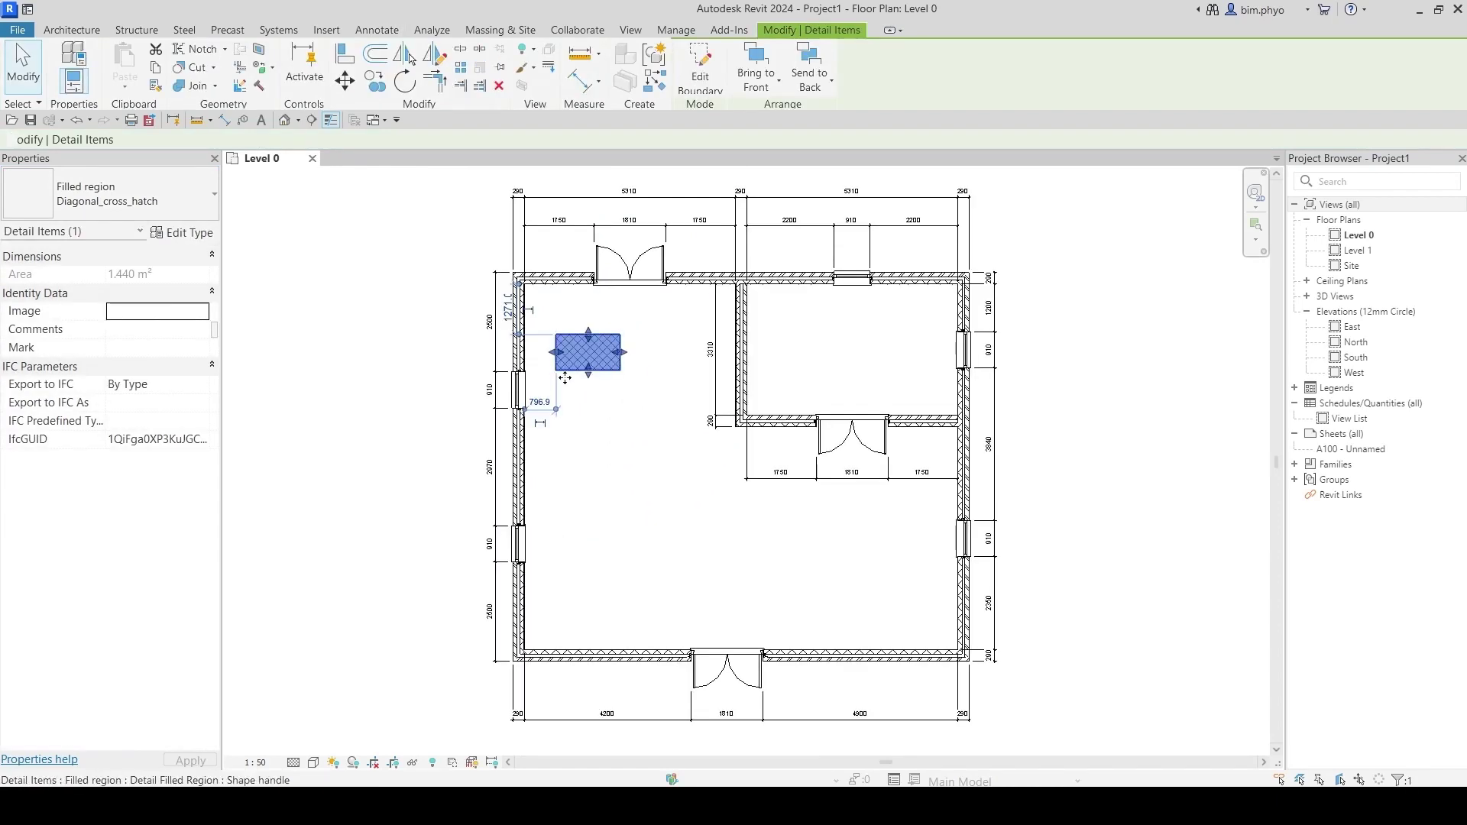
Step: Switch the upper-left filled region's type to Diagonal_down, then deselect it and zoom in
left_click(119, 191)
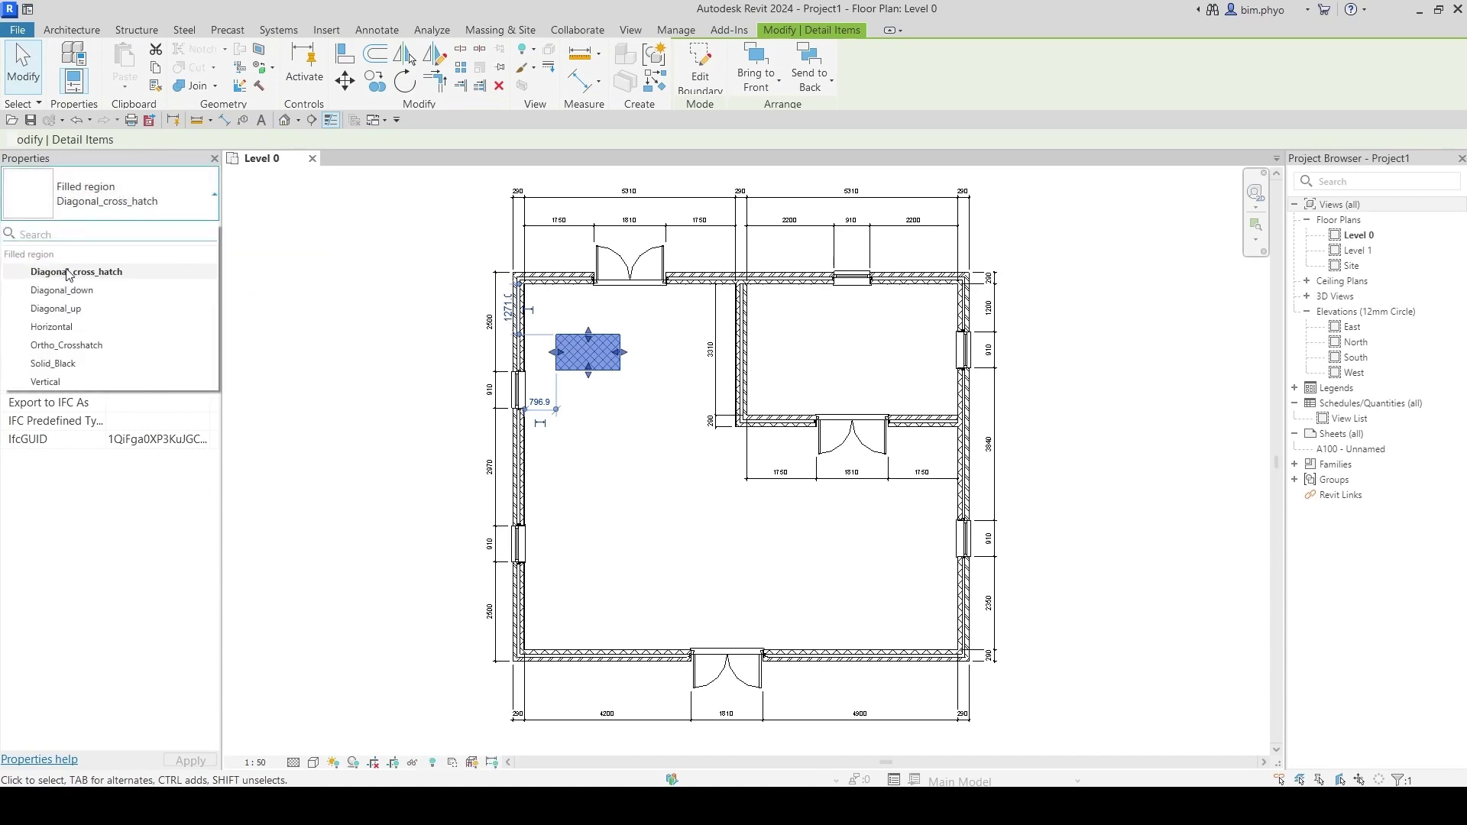
left_click(65, 291)
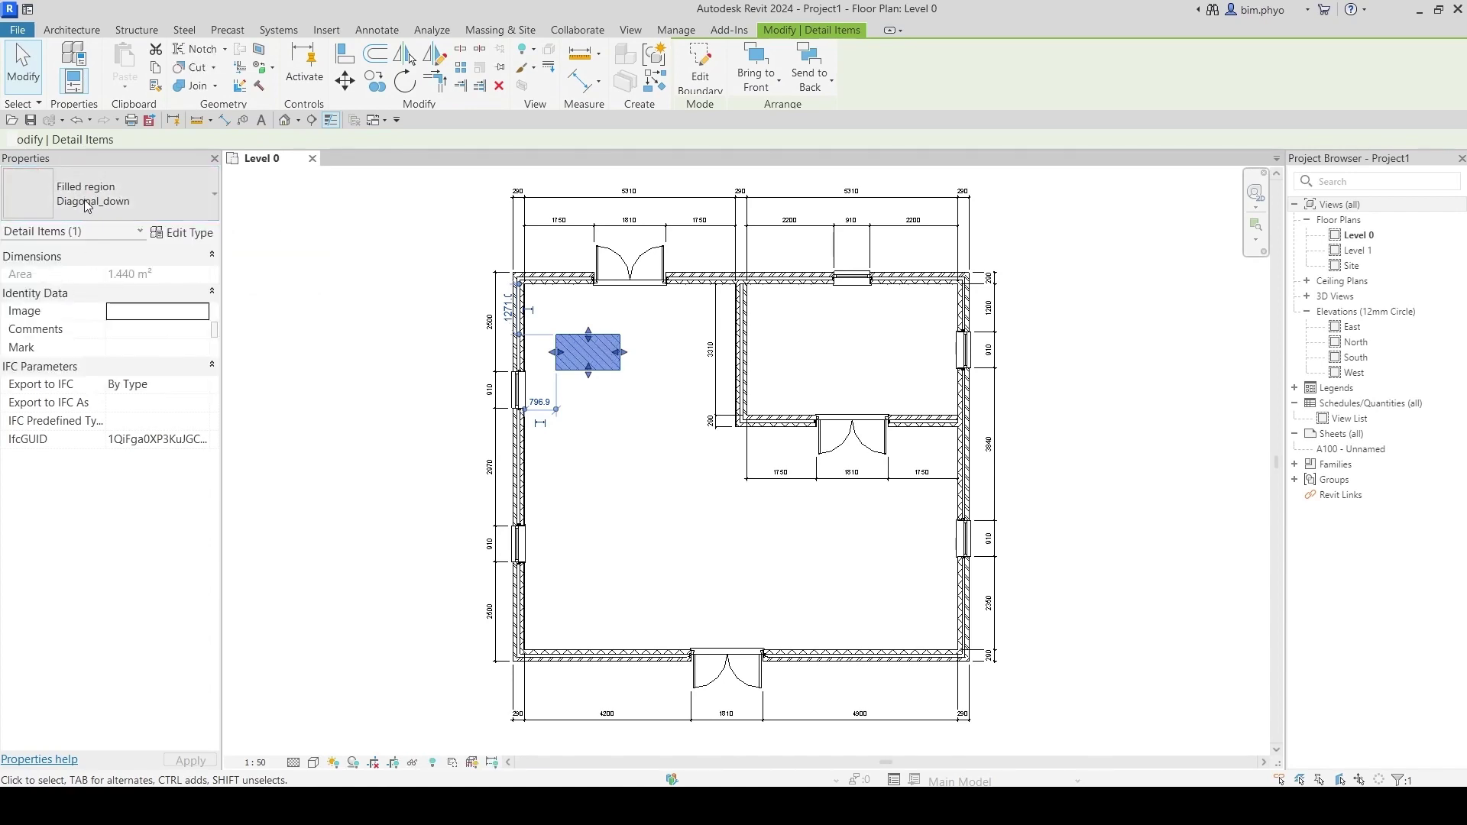
scroll(581, 359, "up", 2)
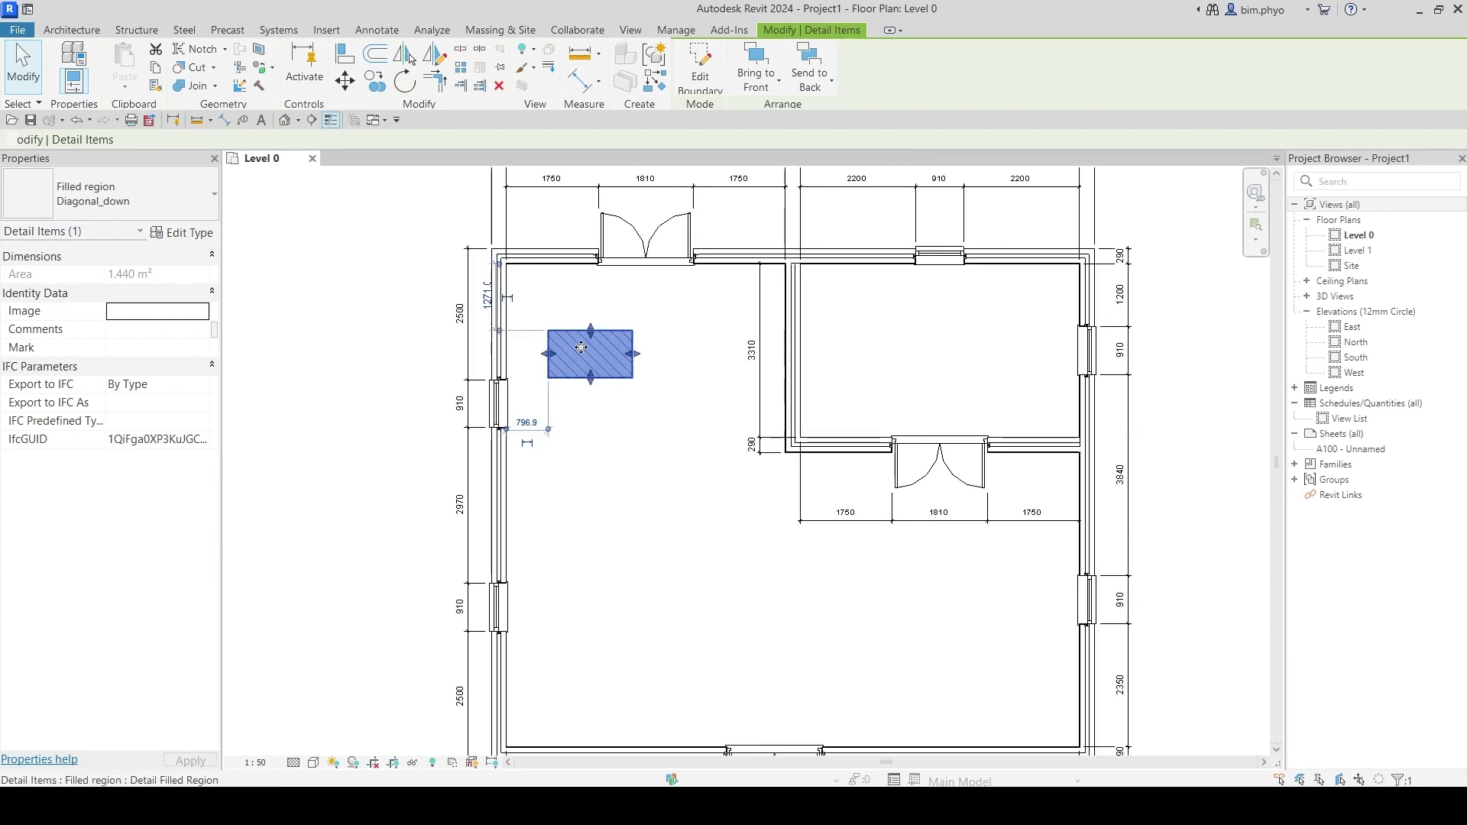
left_click(596, 409)
scroll(600, 356, "up", 1)
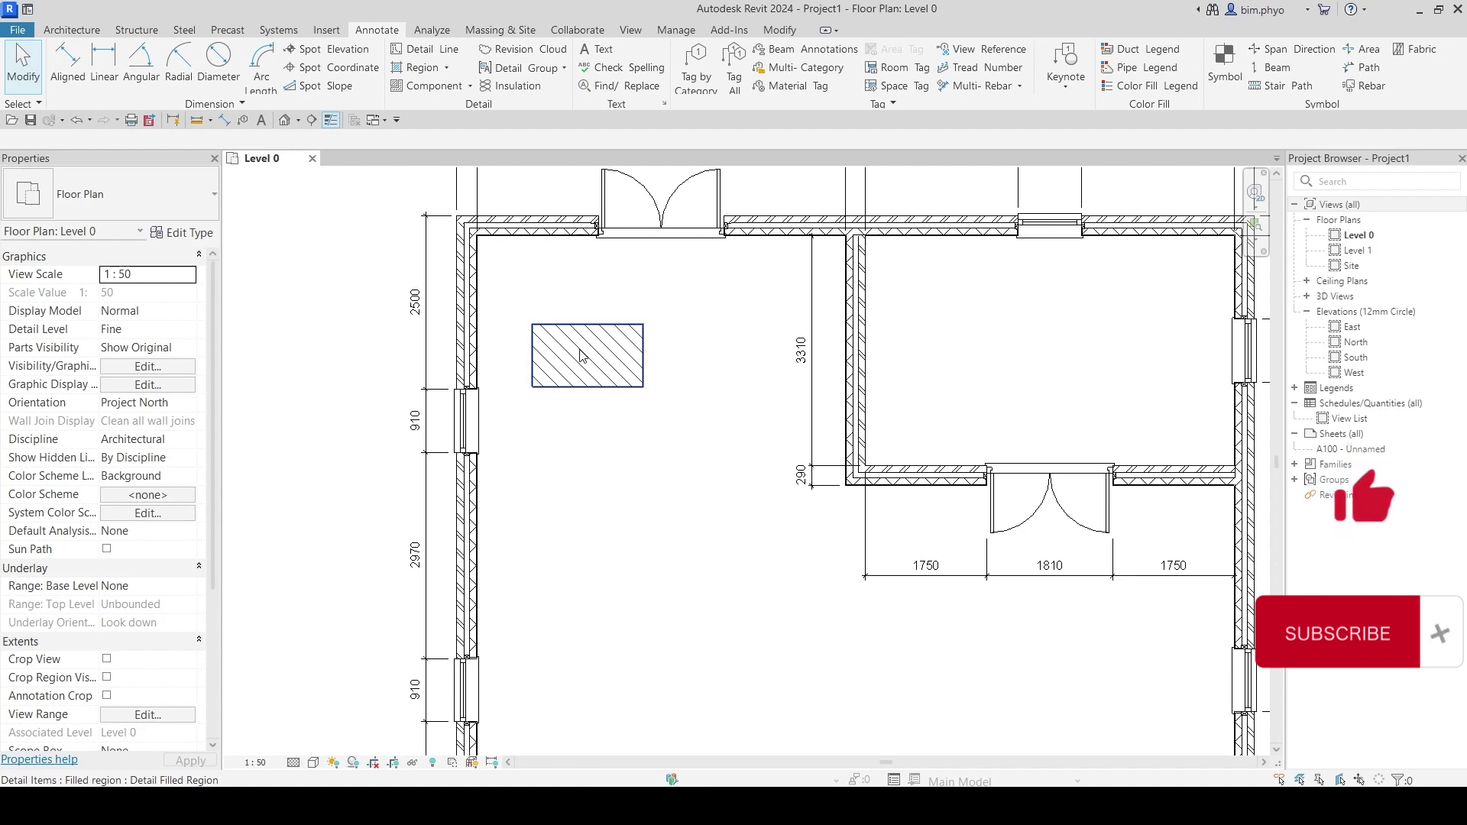
left_click(673, 30)
Step: Open Fill Patterns, then close it to check the hatched region's pattern
left_click(728, 85)
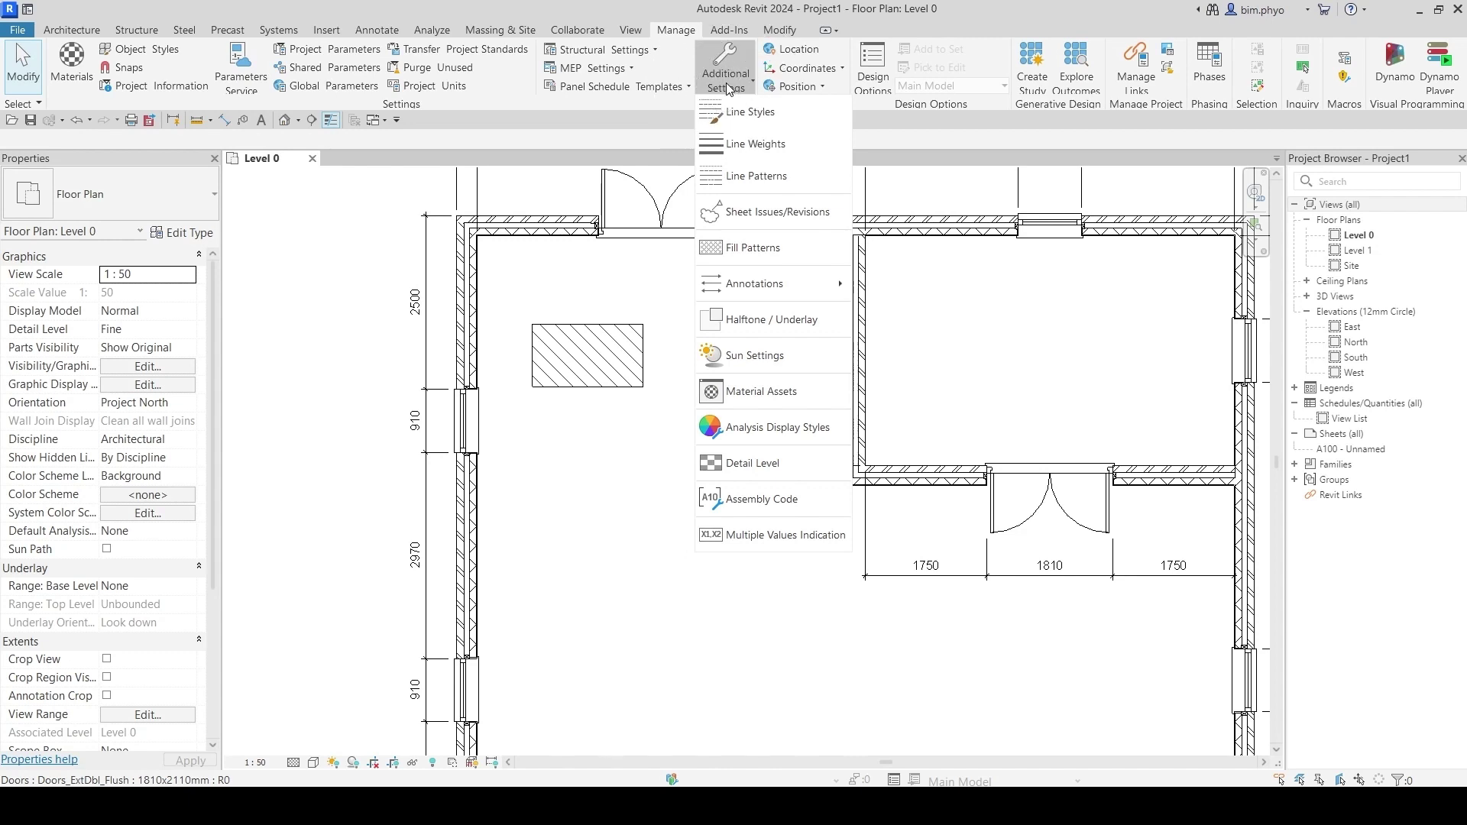
left_click(748, 245)
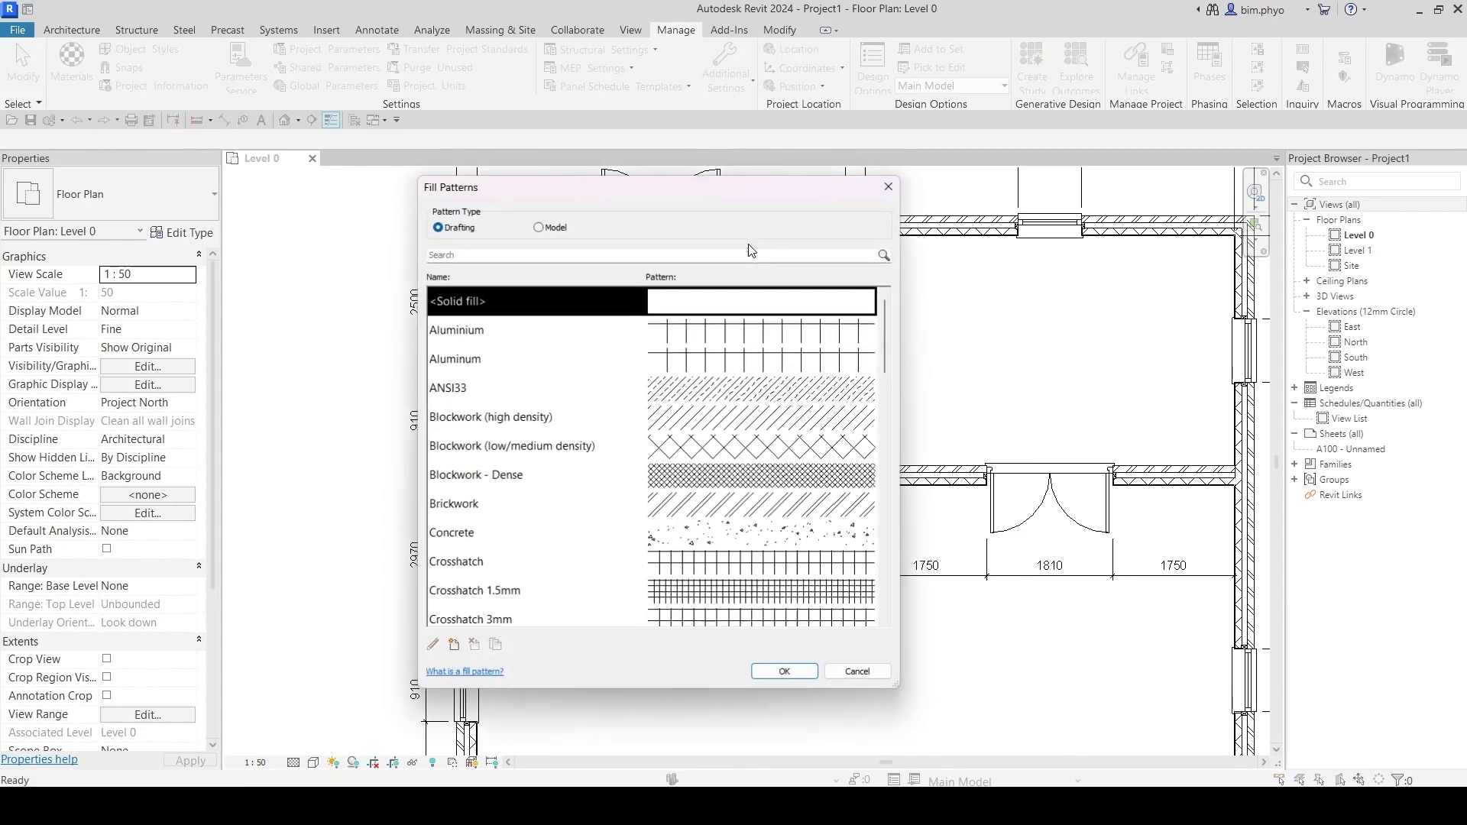
mouse_move(841, 183)
left_mouse_down()
mouse_move(853, 200)
mouse_move(1165, 157)
left_mouse_up()
key("Escape")
left_click(583, 356)
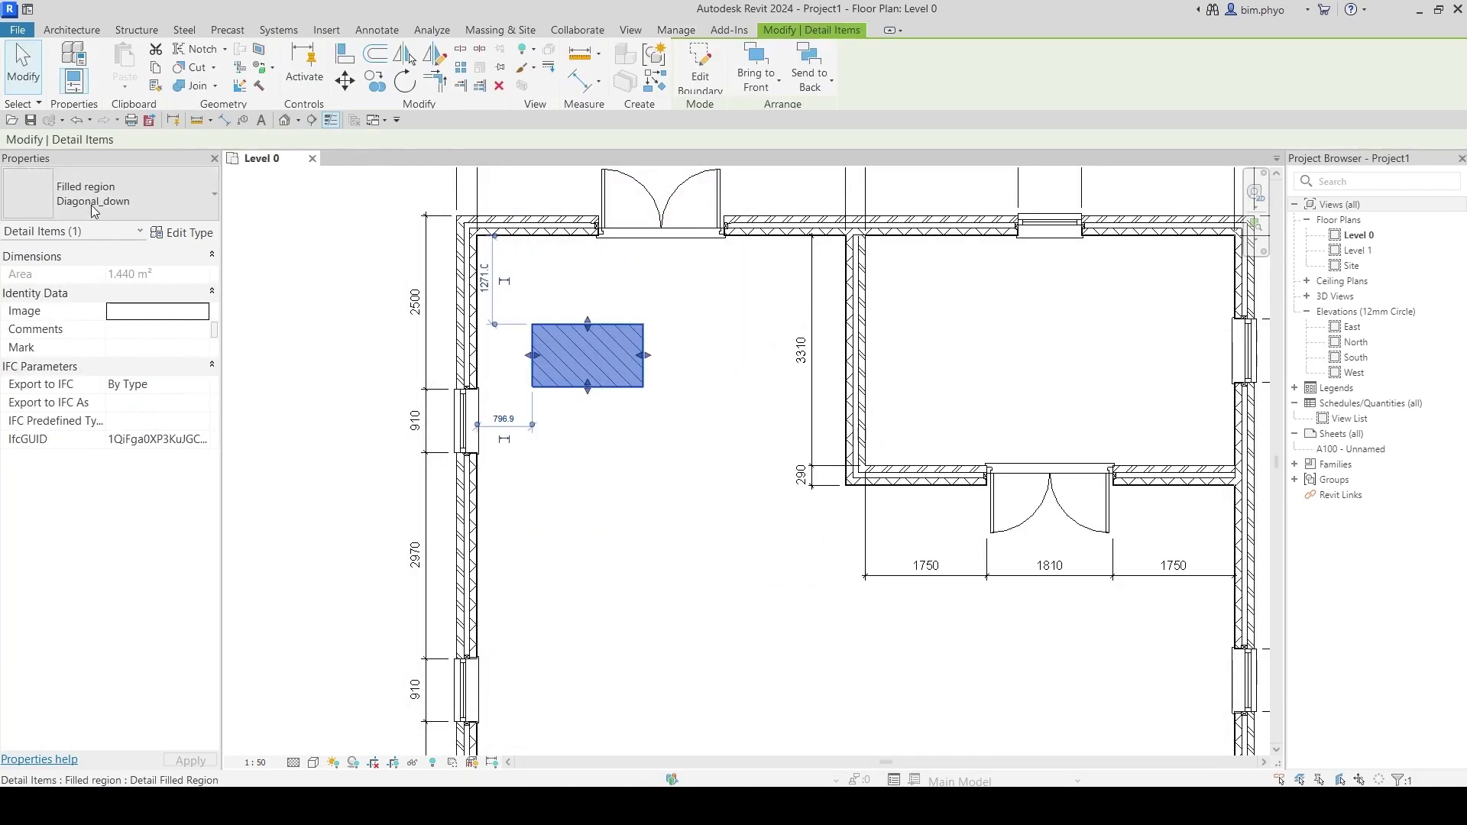
left_click(676, 30)
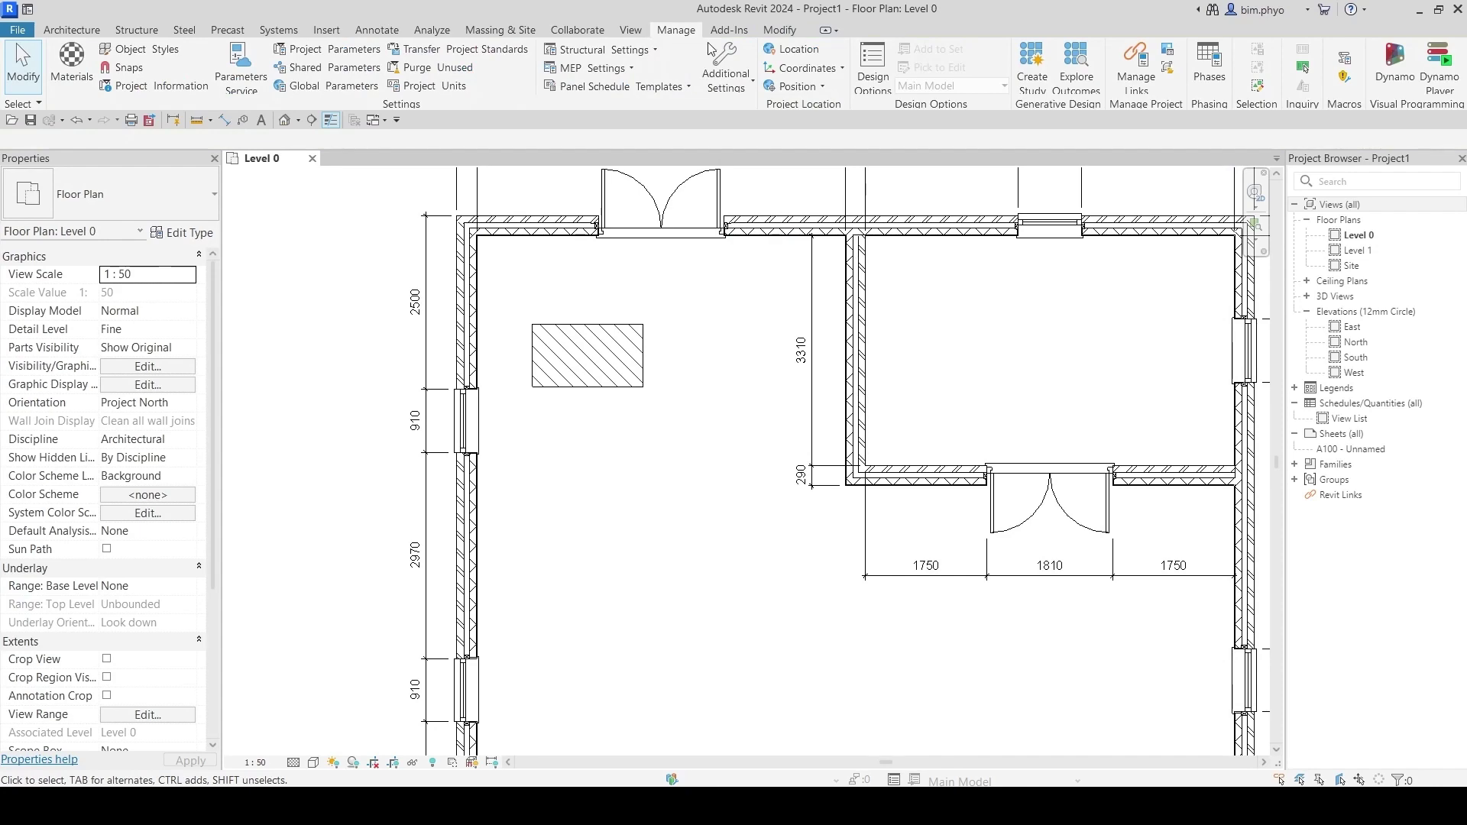
Step: Reopen Fill Patterns and scroll the Drafting list down to the Diagonal patterns
left_click(725, 72)
left_click(765, 255)
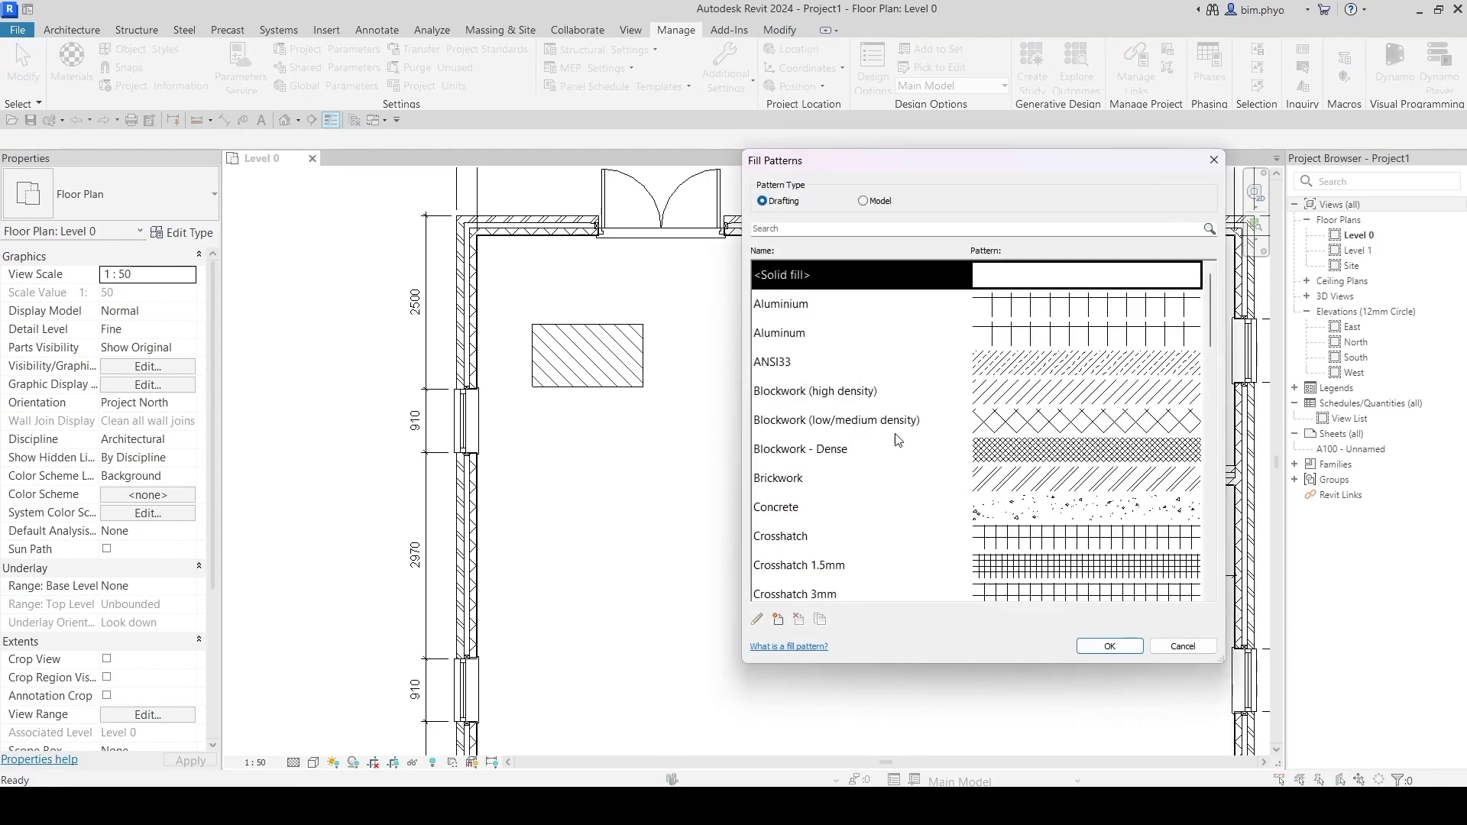
scroll(869, 451, "down", 3)
scroll(816, 512, "down", 2)
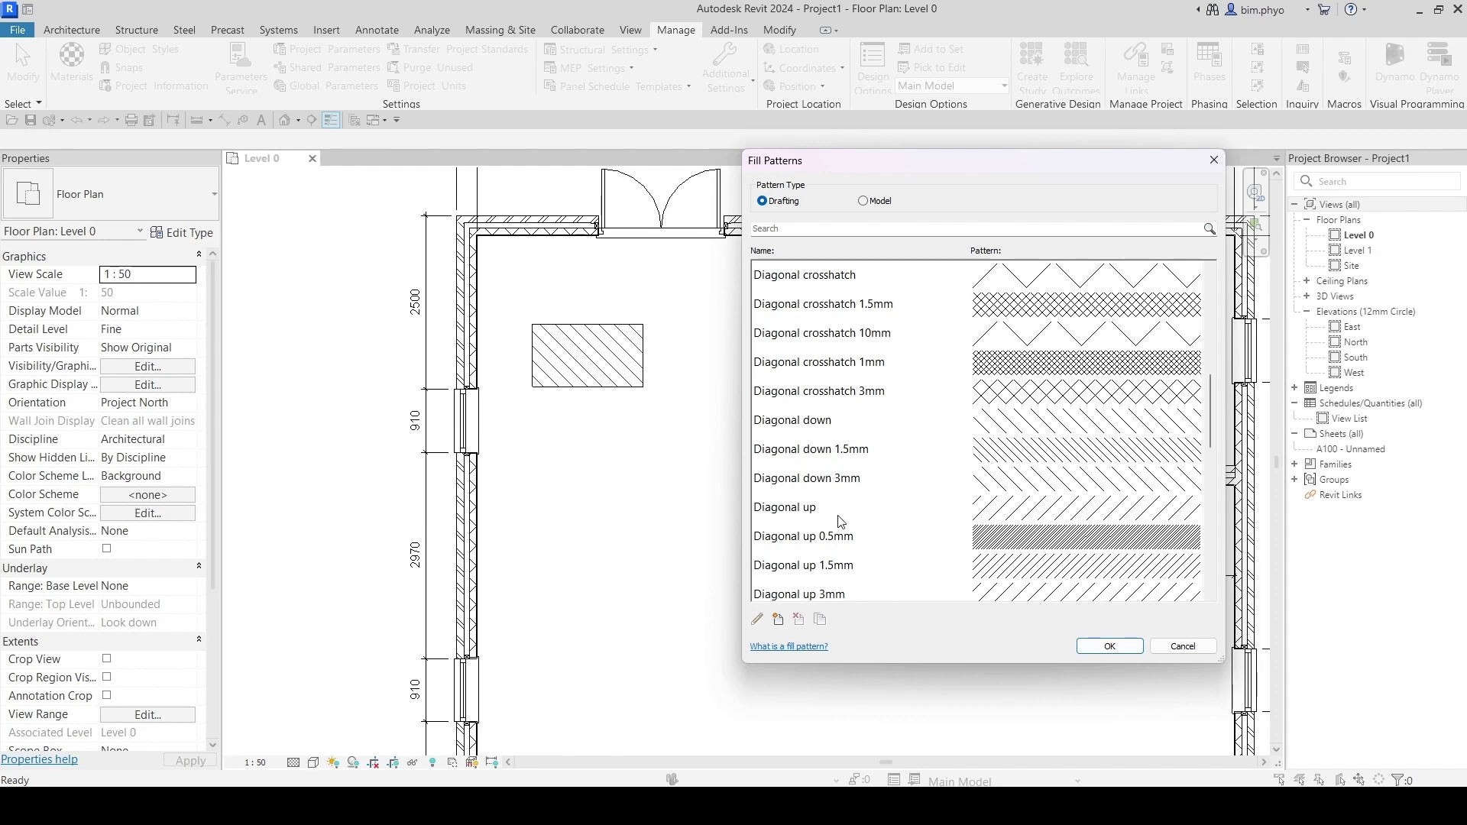
Step: Start a new drafting fill pattern named Ceiling Pattern
left_click(778, 619)
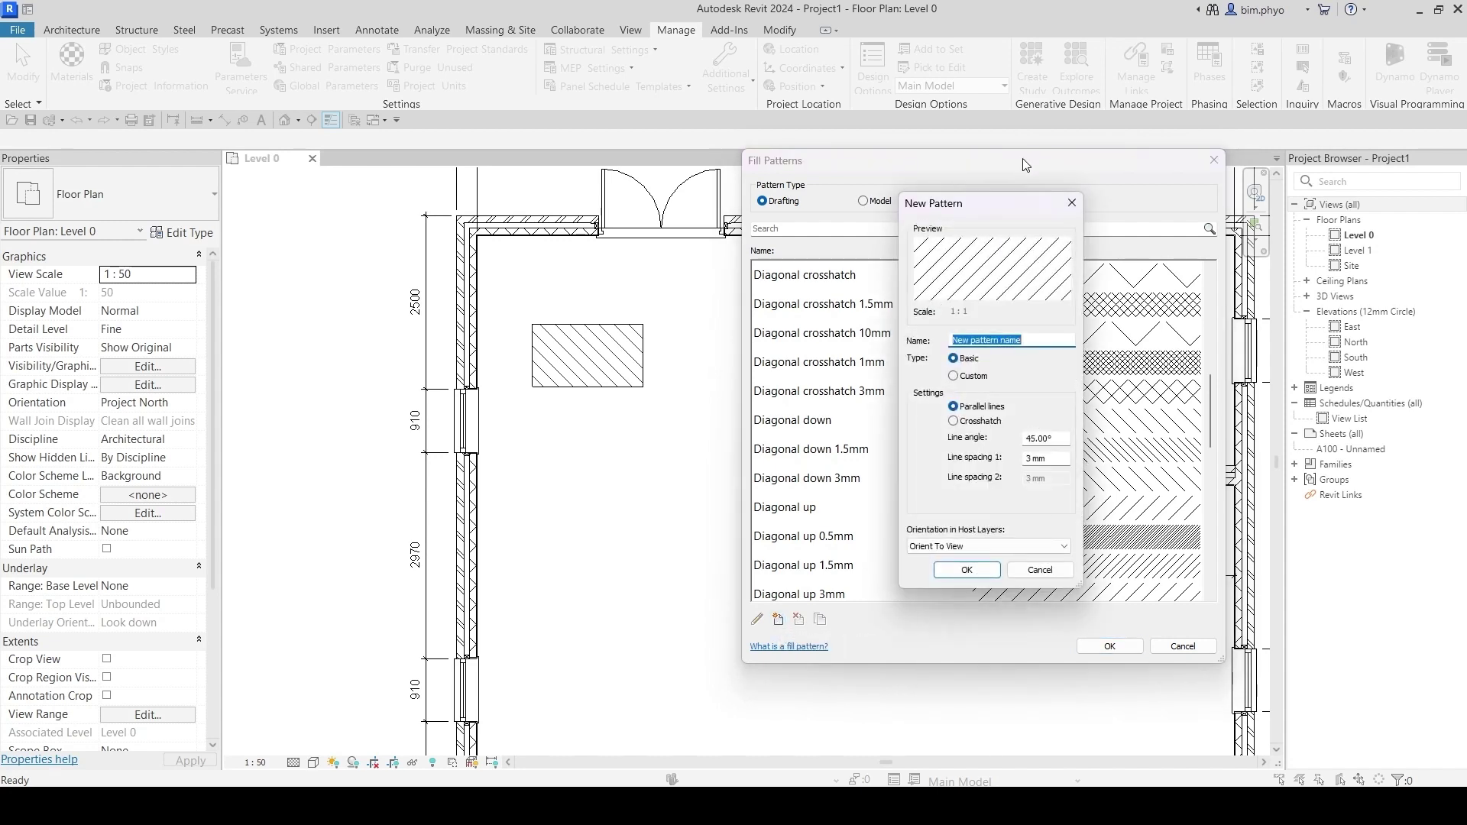
left_click_drag(978, 205, 673, 149)
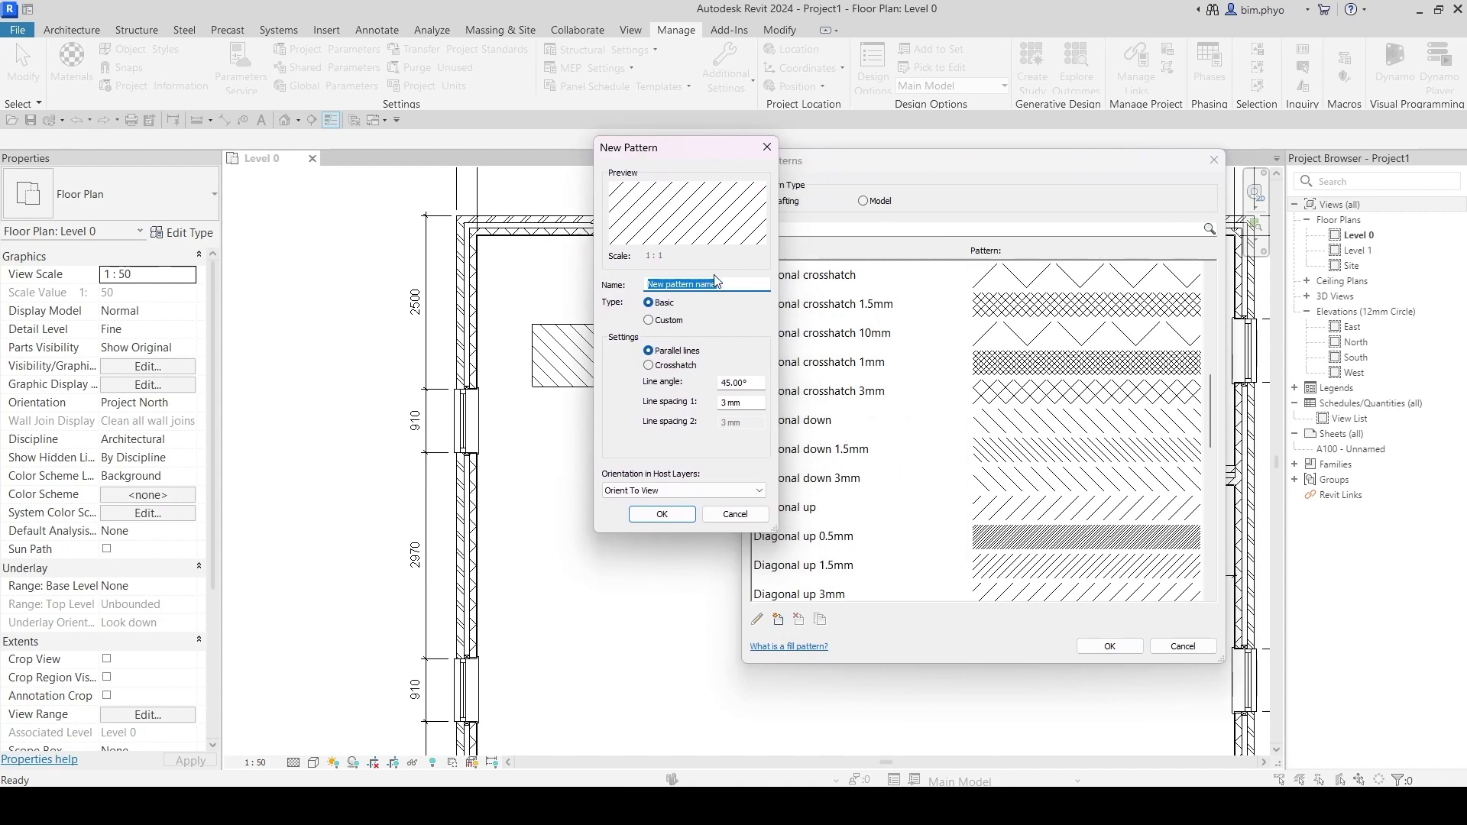
type("c")
type("ling ")
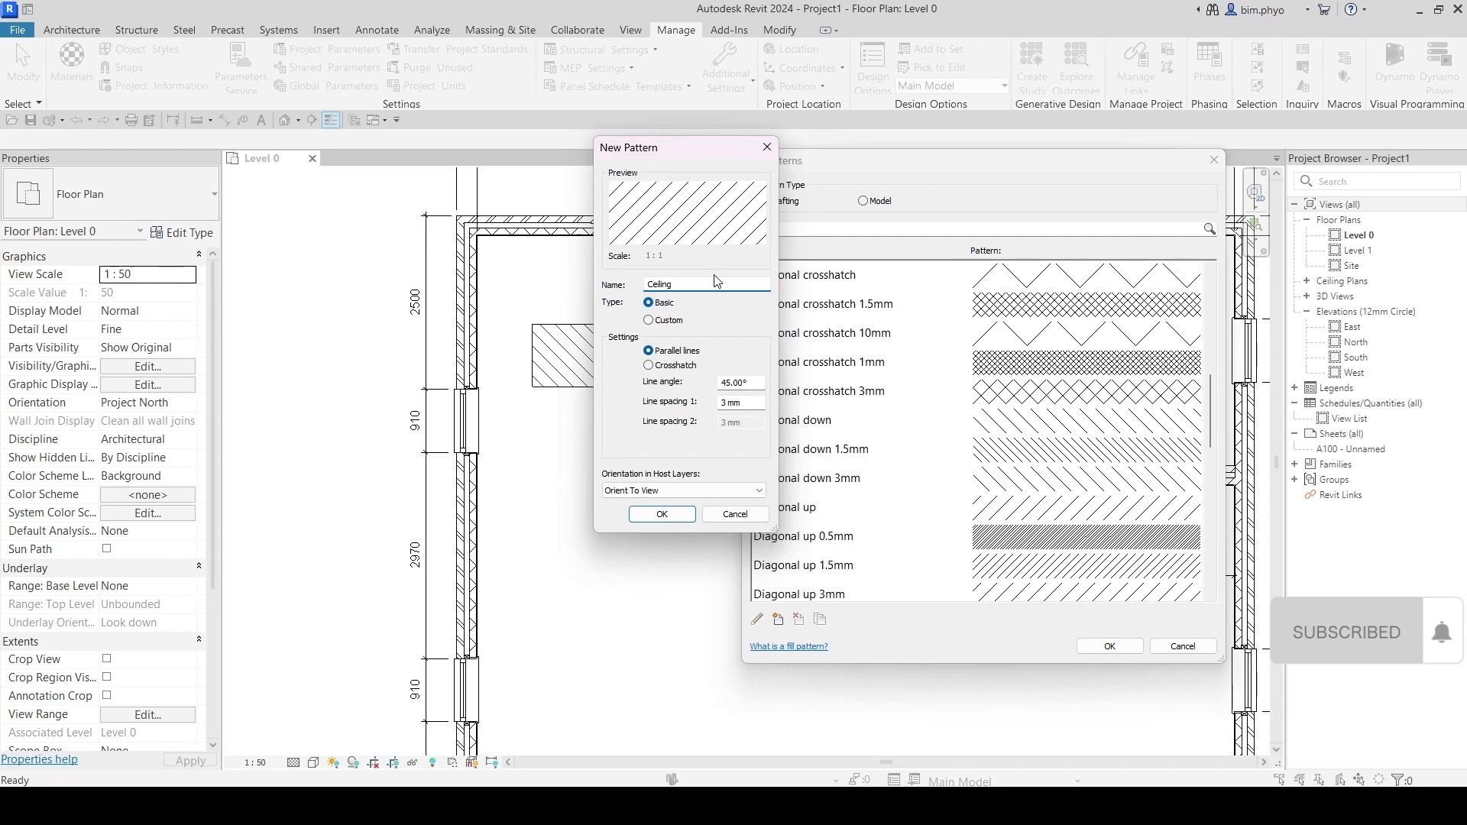
type("Pattern")
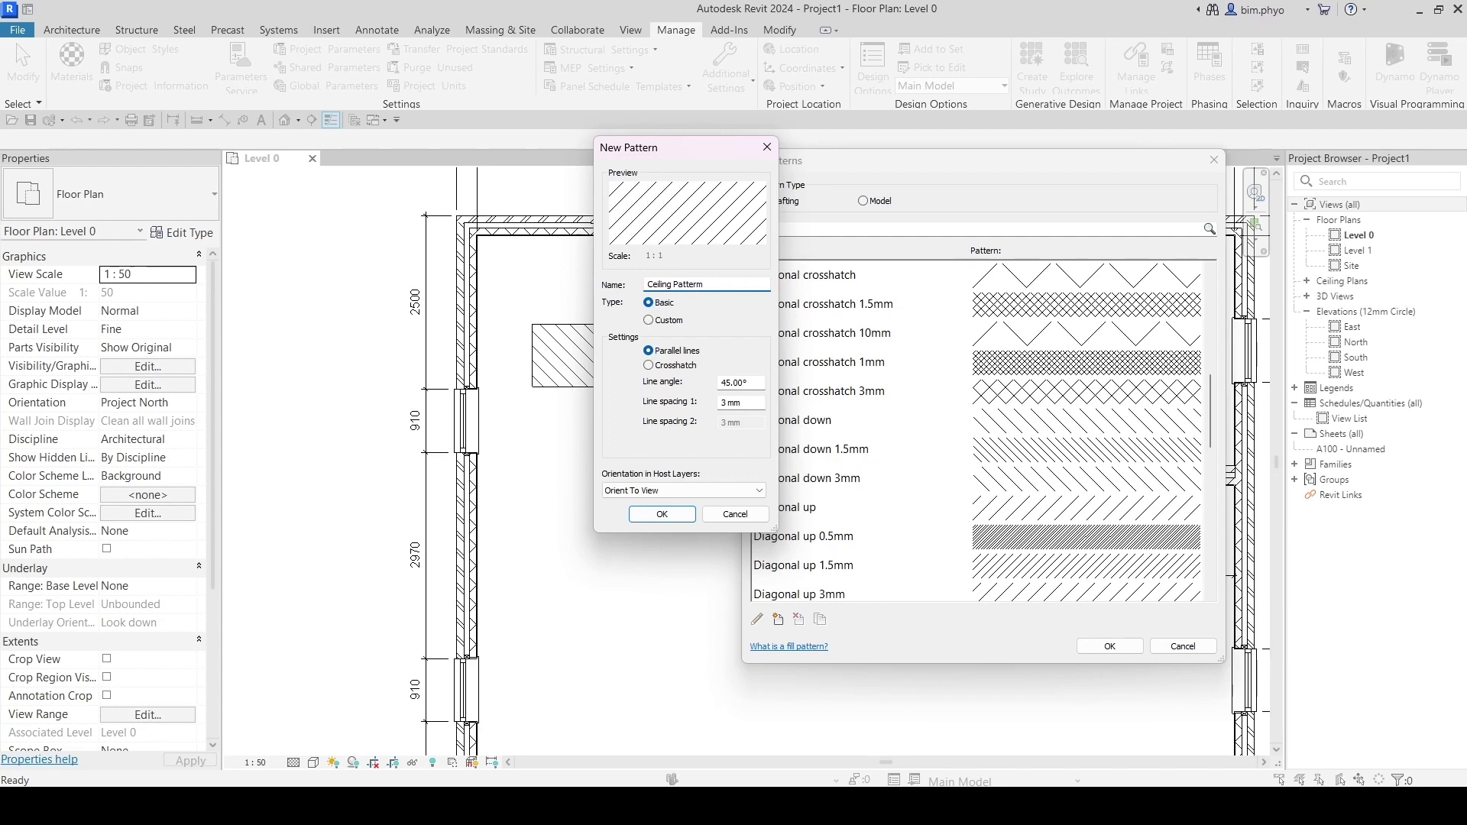
Step: Make it a 90° crosshatch with both spacings 10, keep Orient To View, and save
left_click(660, 366)
left_click(755, 404)
left_click_drag(755, 404, 719, 404)
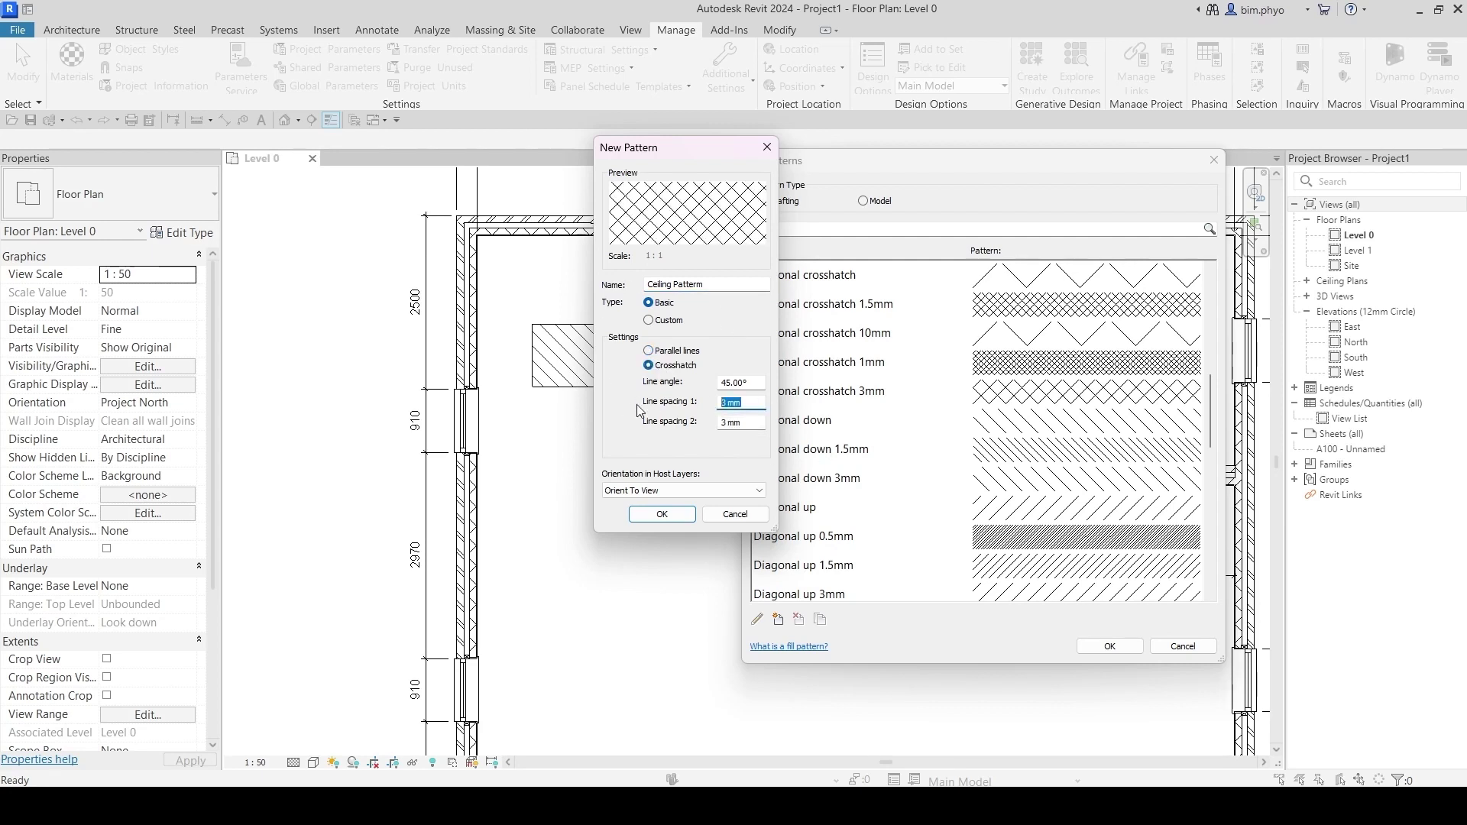
type("10")
left_click_drag(753, 382, 718, 383)
type("90")
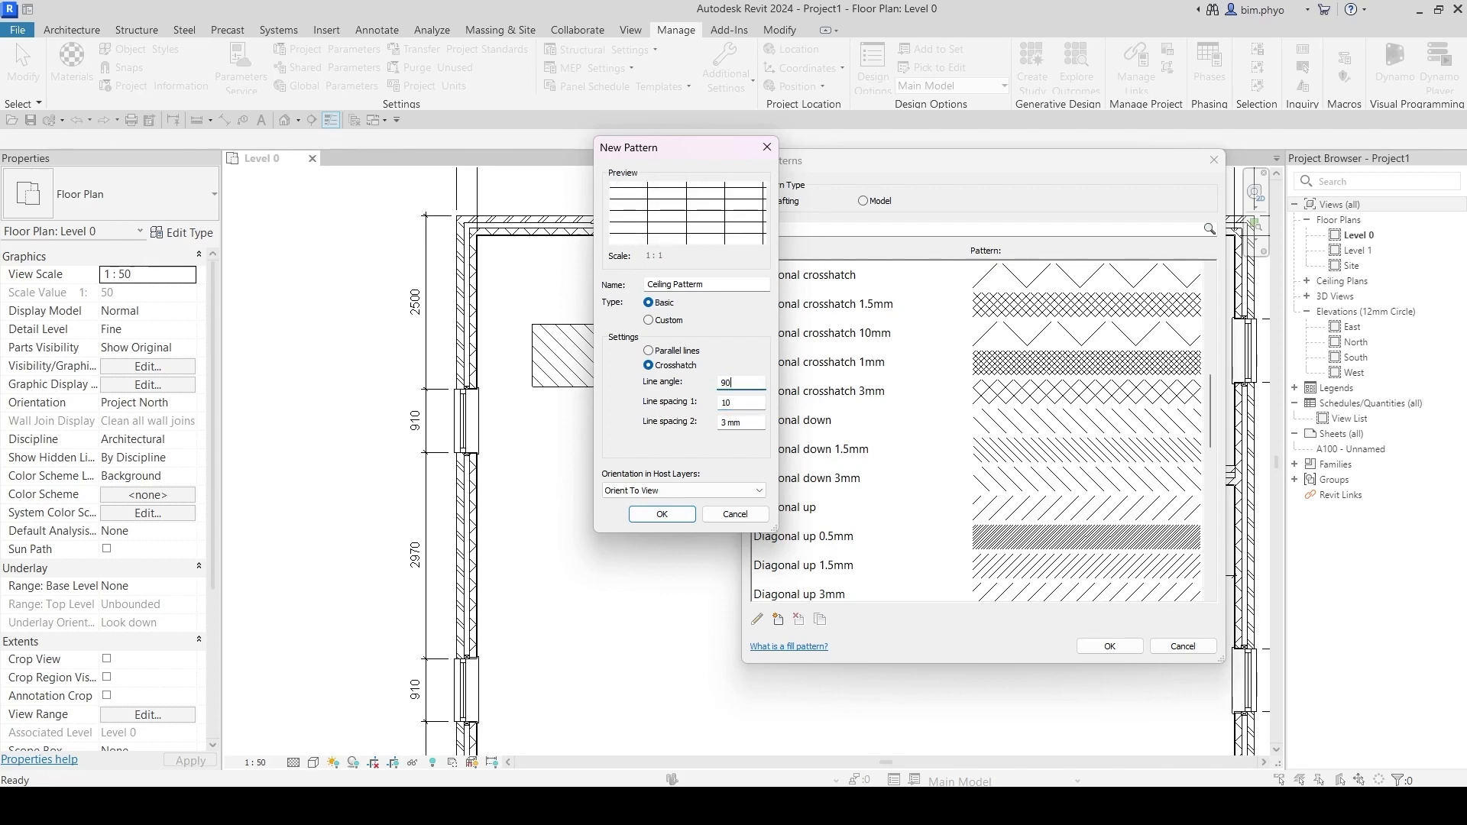
type("10")
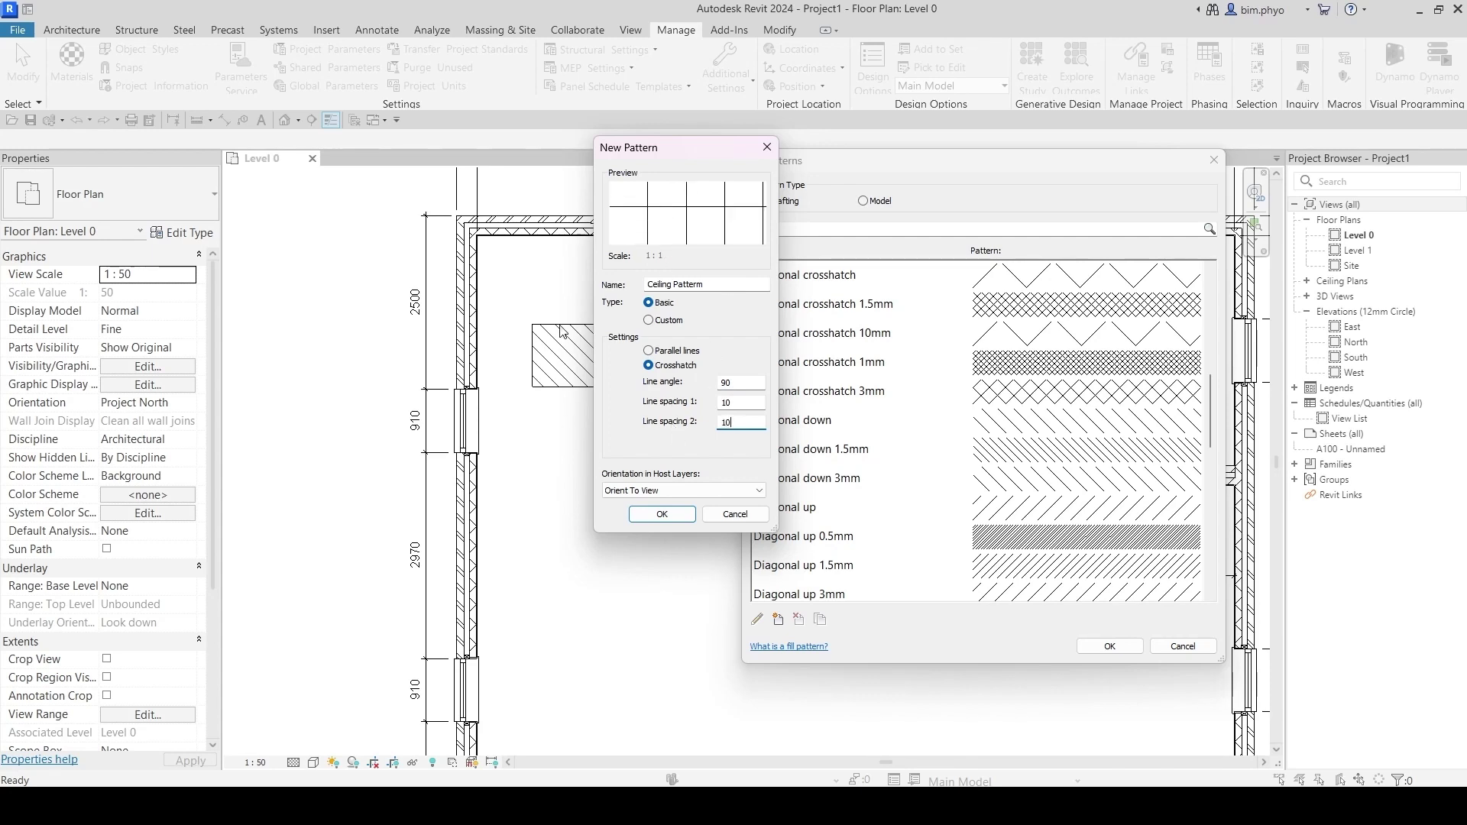
left_click(674, 491)
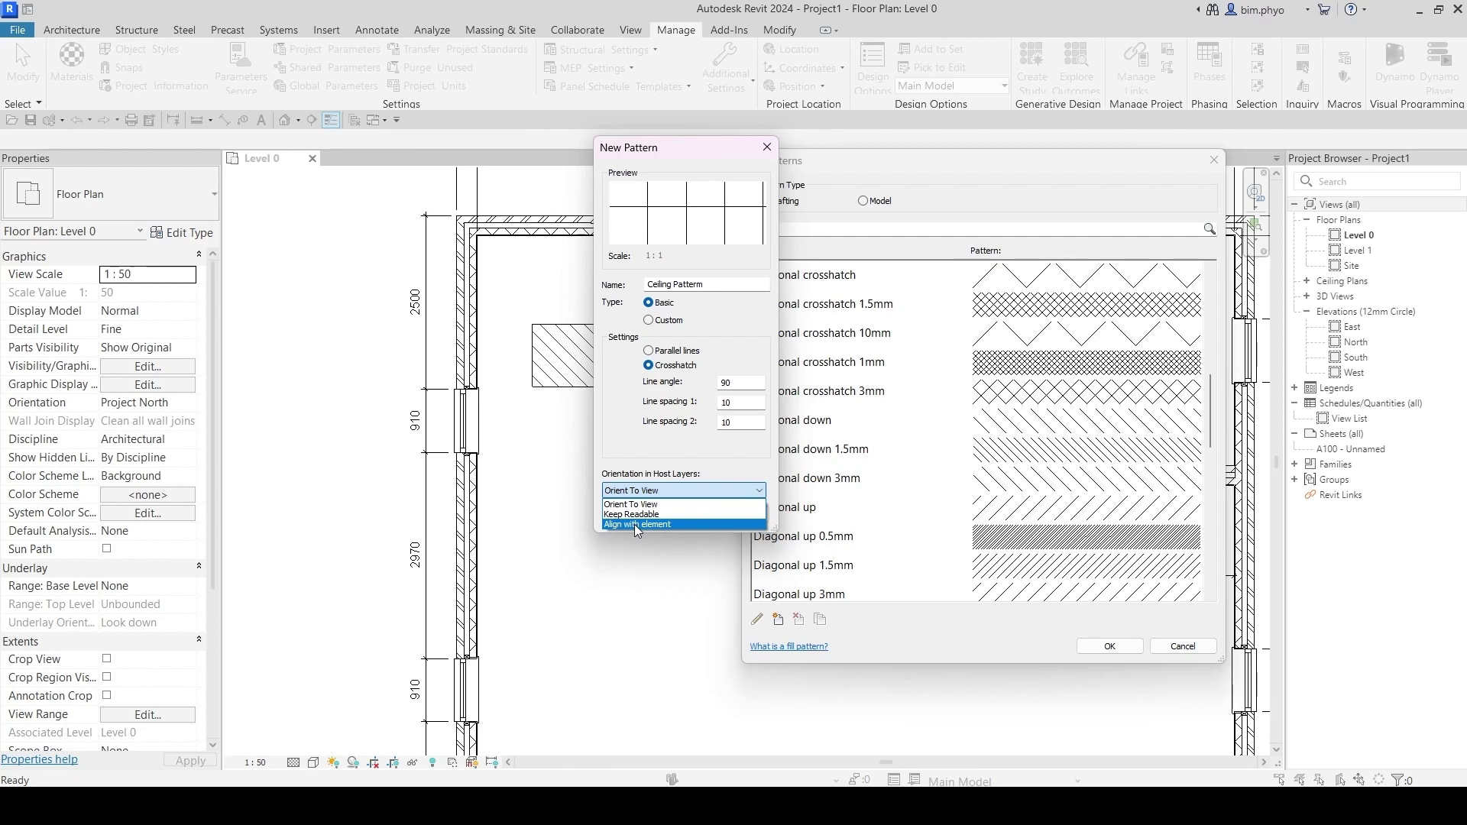
left_click(645, 492)
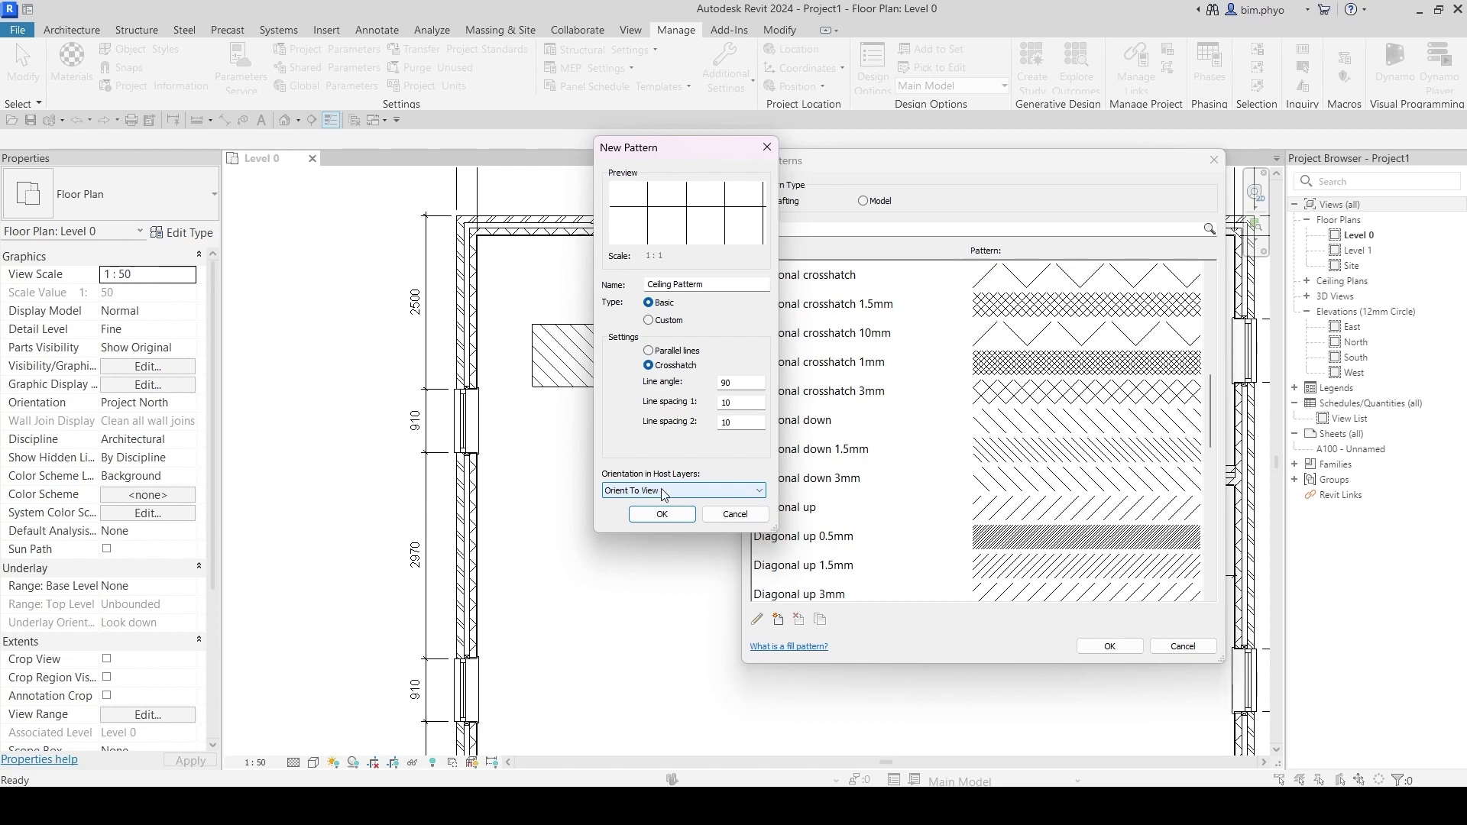
left_click(662, 514)
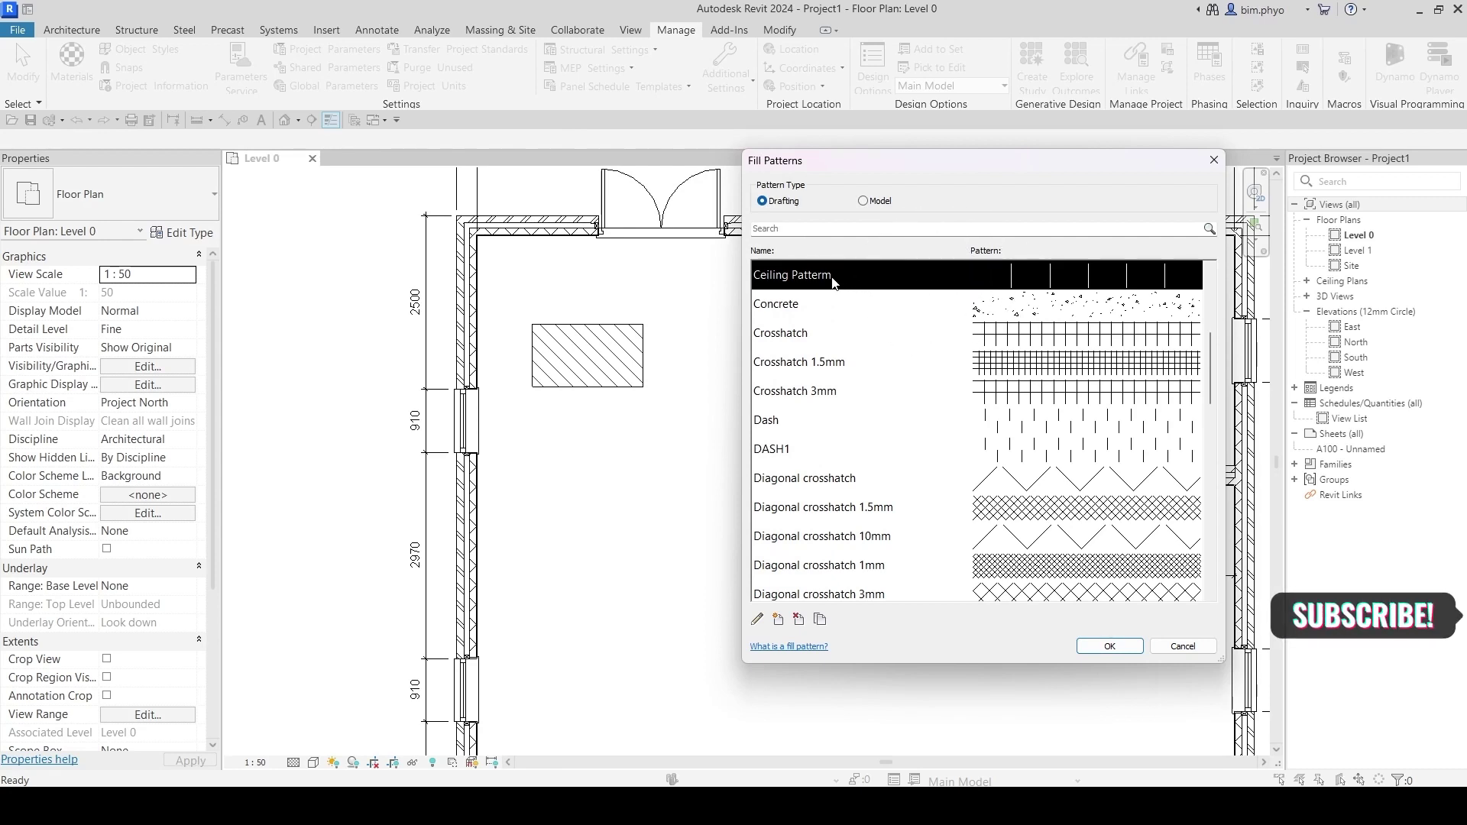
Step: Duplicate the hatched region's type as a new type named Ceiling Pattern
left_click(1109, 646)
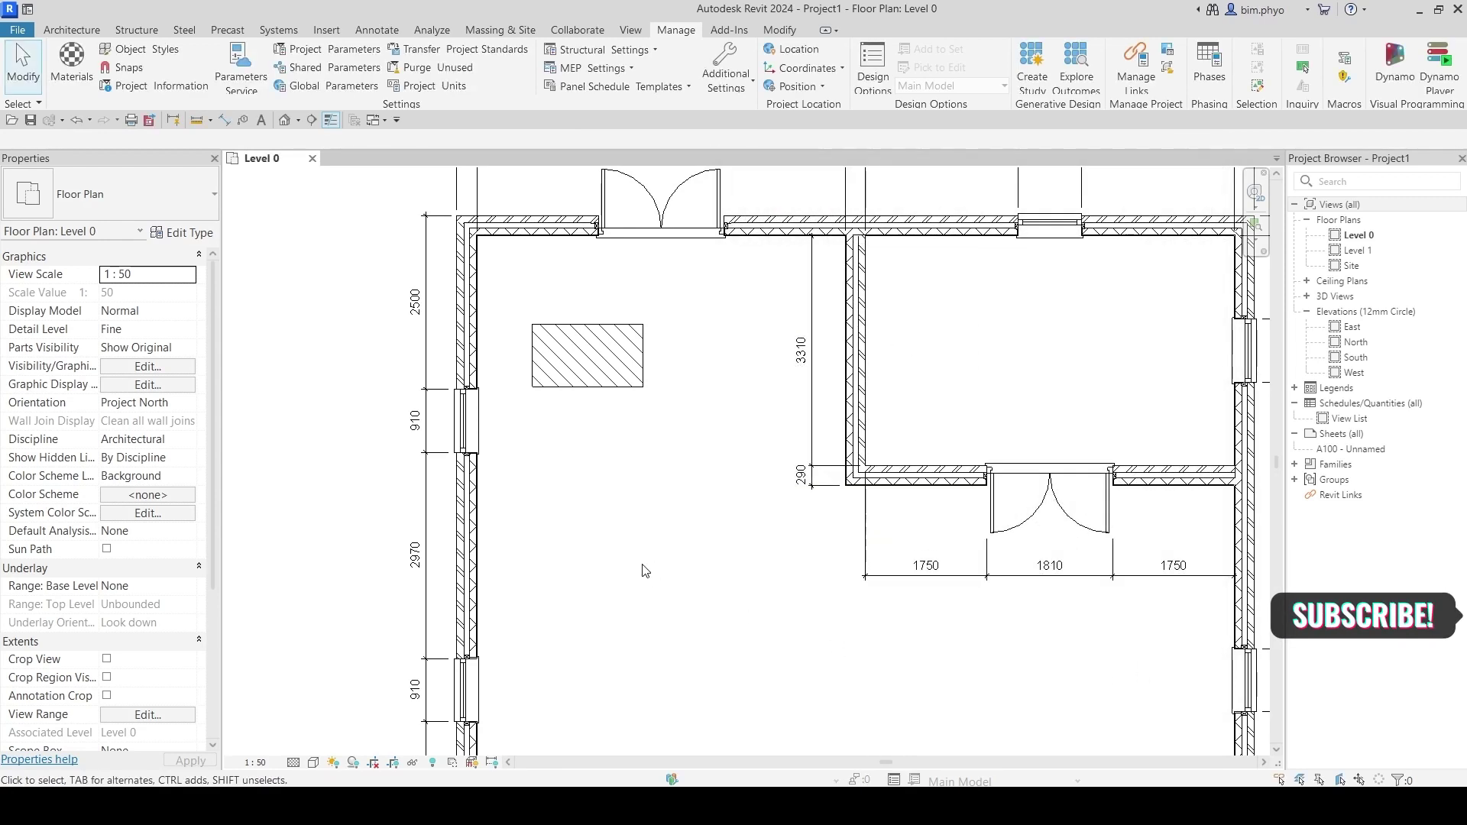
left_click(618, 369)
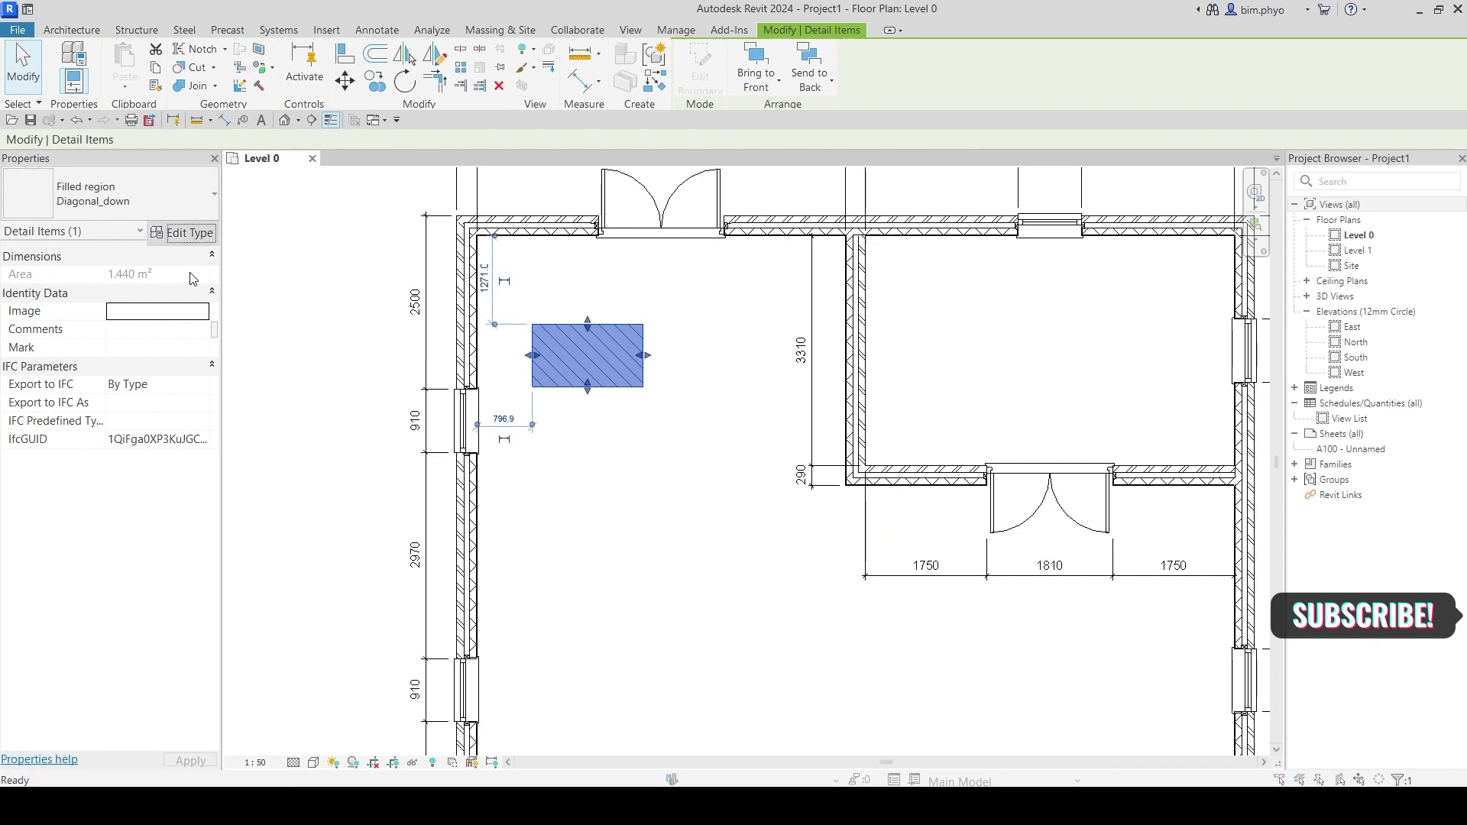
left_click(205, 233)
left_click(1071, 196)
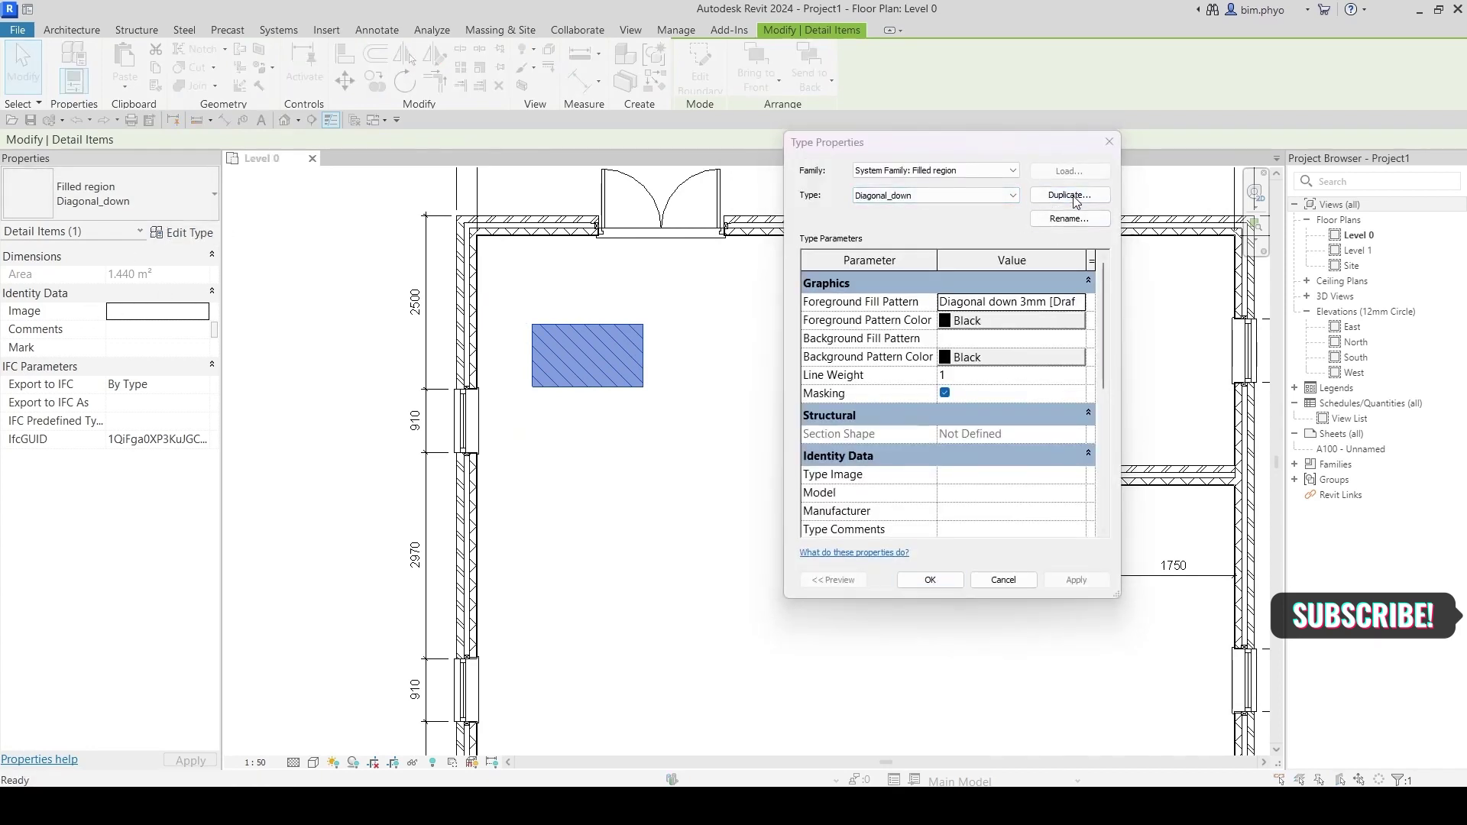
type("Ceil")
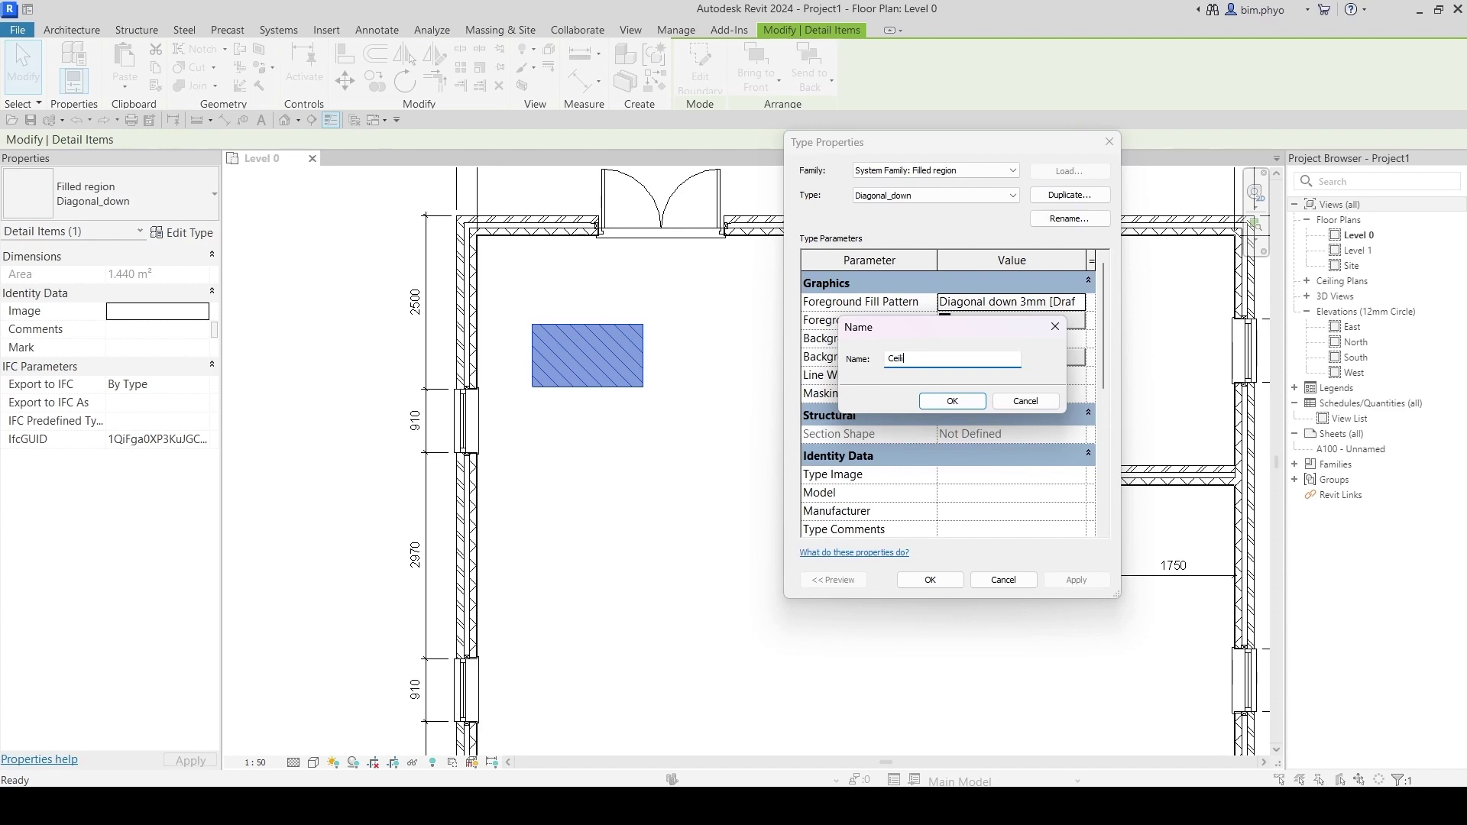
type("ing Pattern")
key("Return")
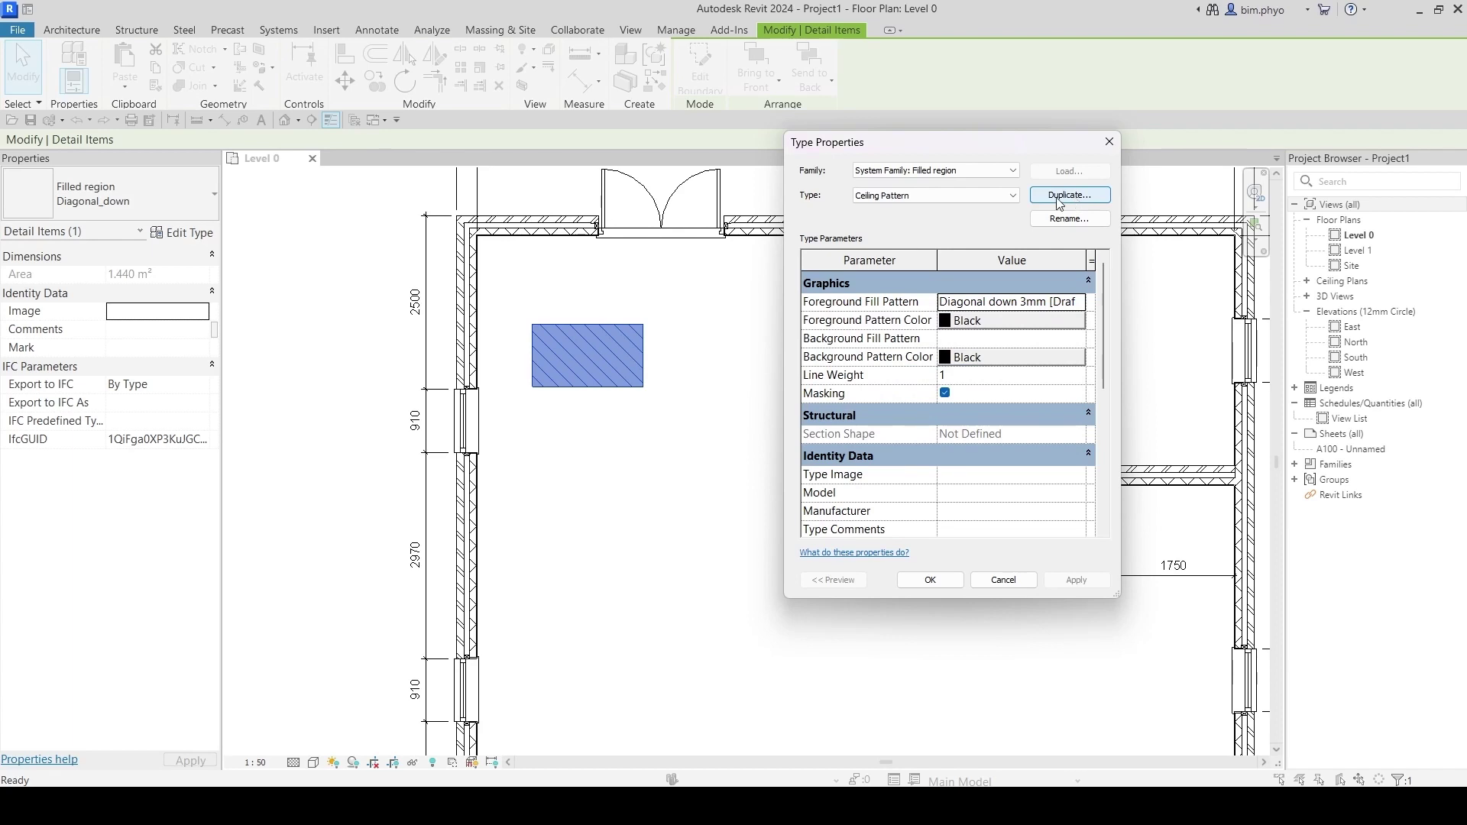
Step: Set the new type's Foreground Fill Pattern to Ceiling Pattern
left_click(886, 304)
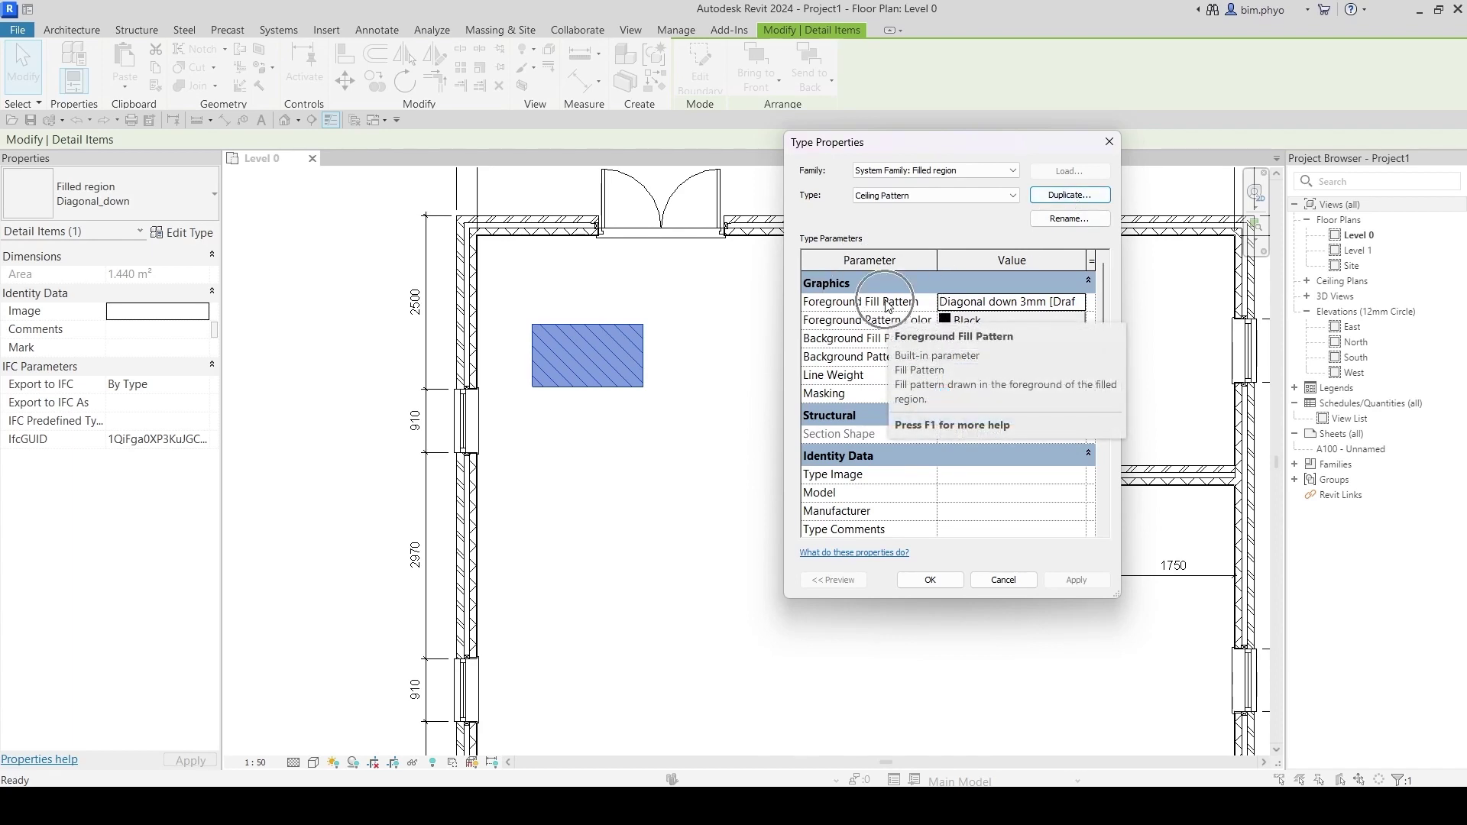
left_click(1068, 305)
left_click(1080, 302)
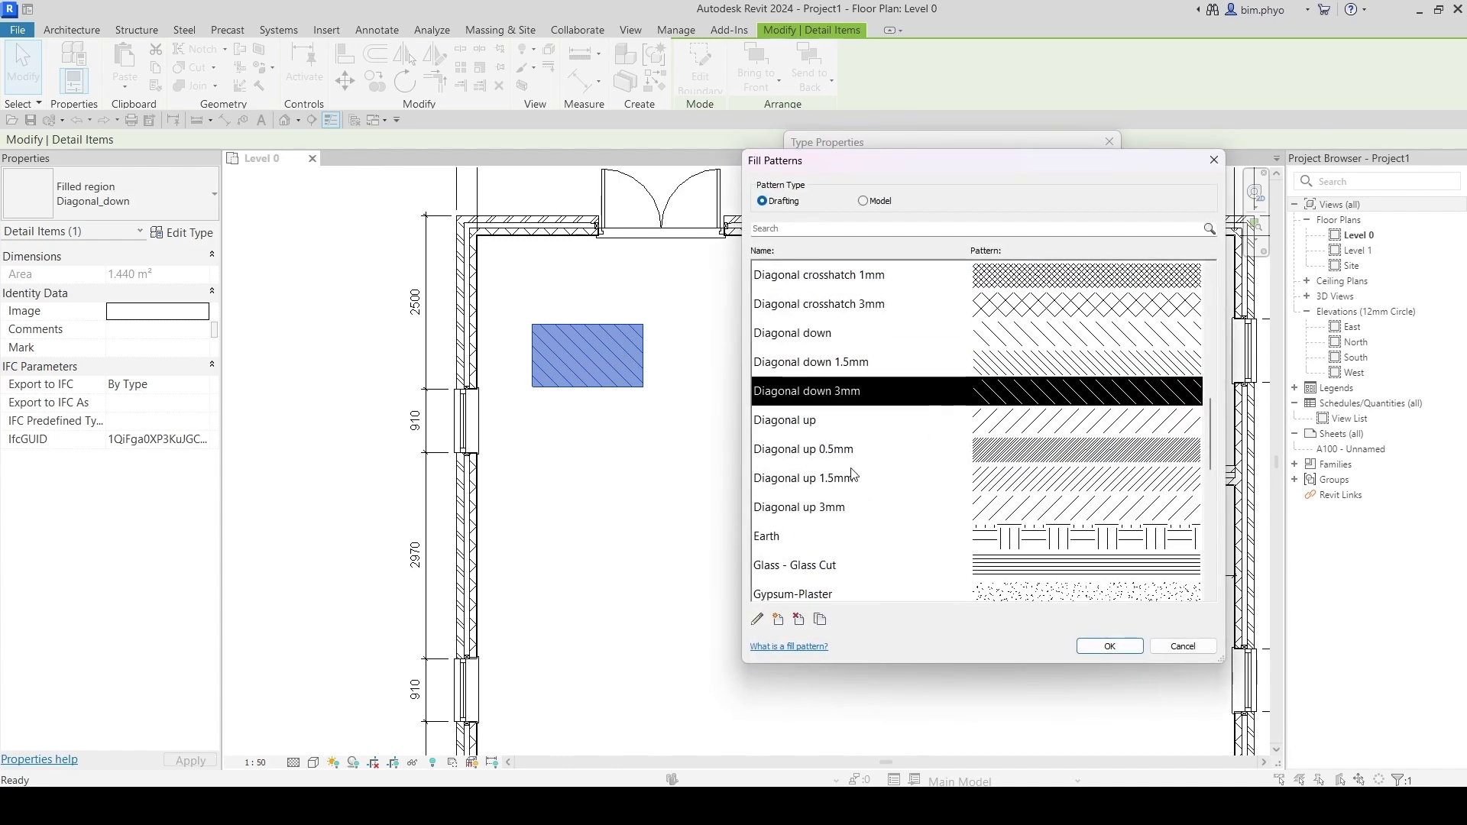
left_click(812, 448)
key("c")
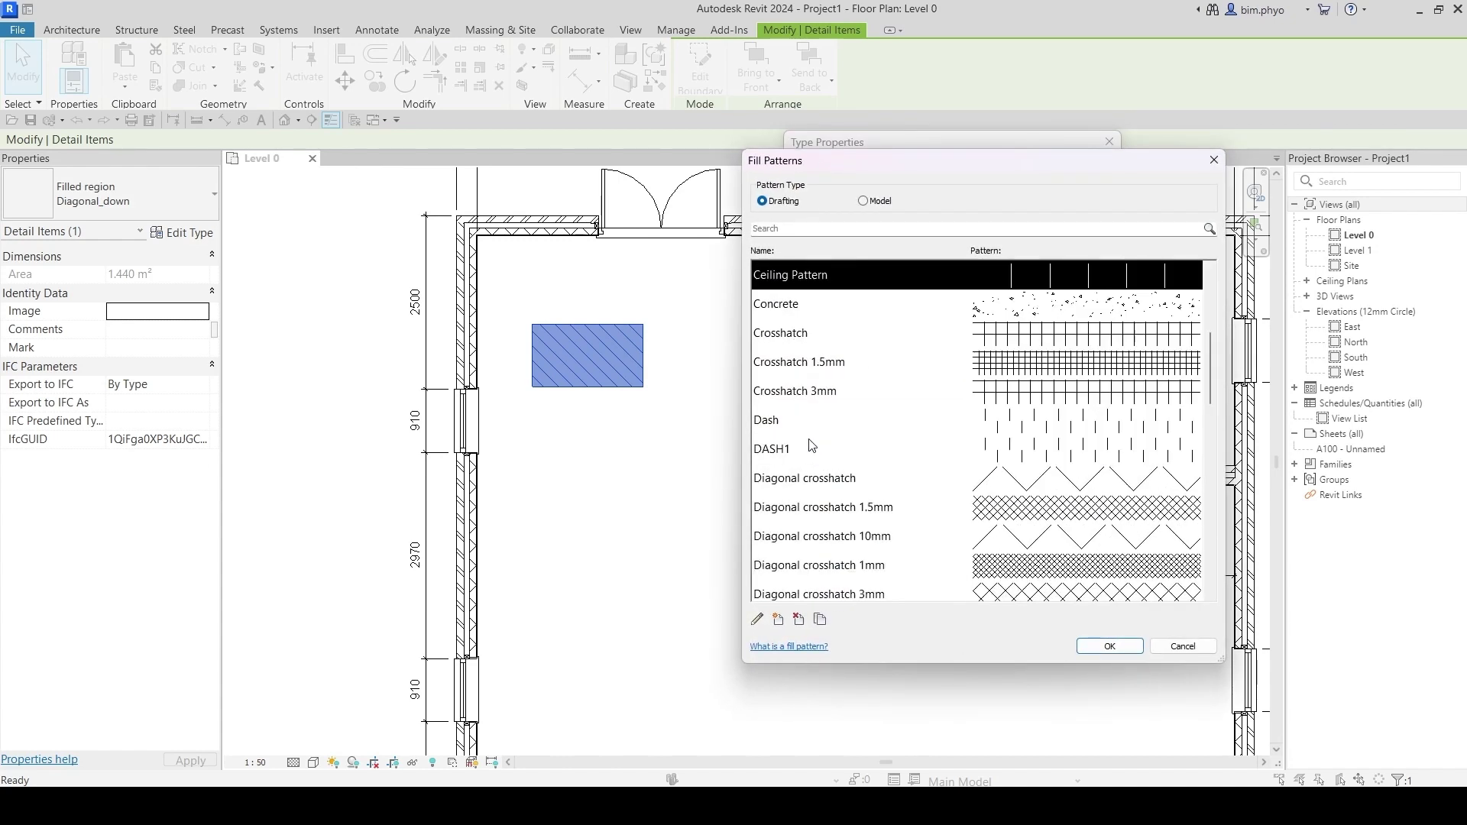
double_click(832, 277)
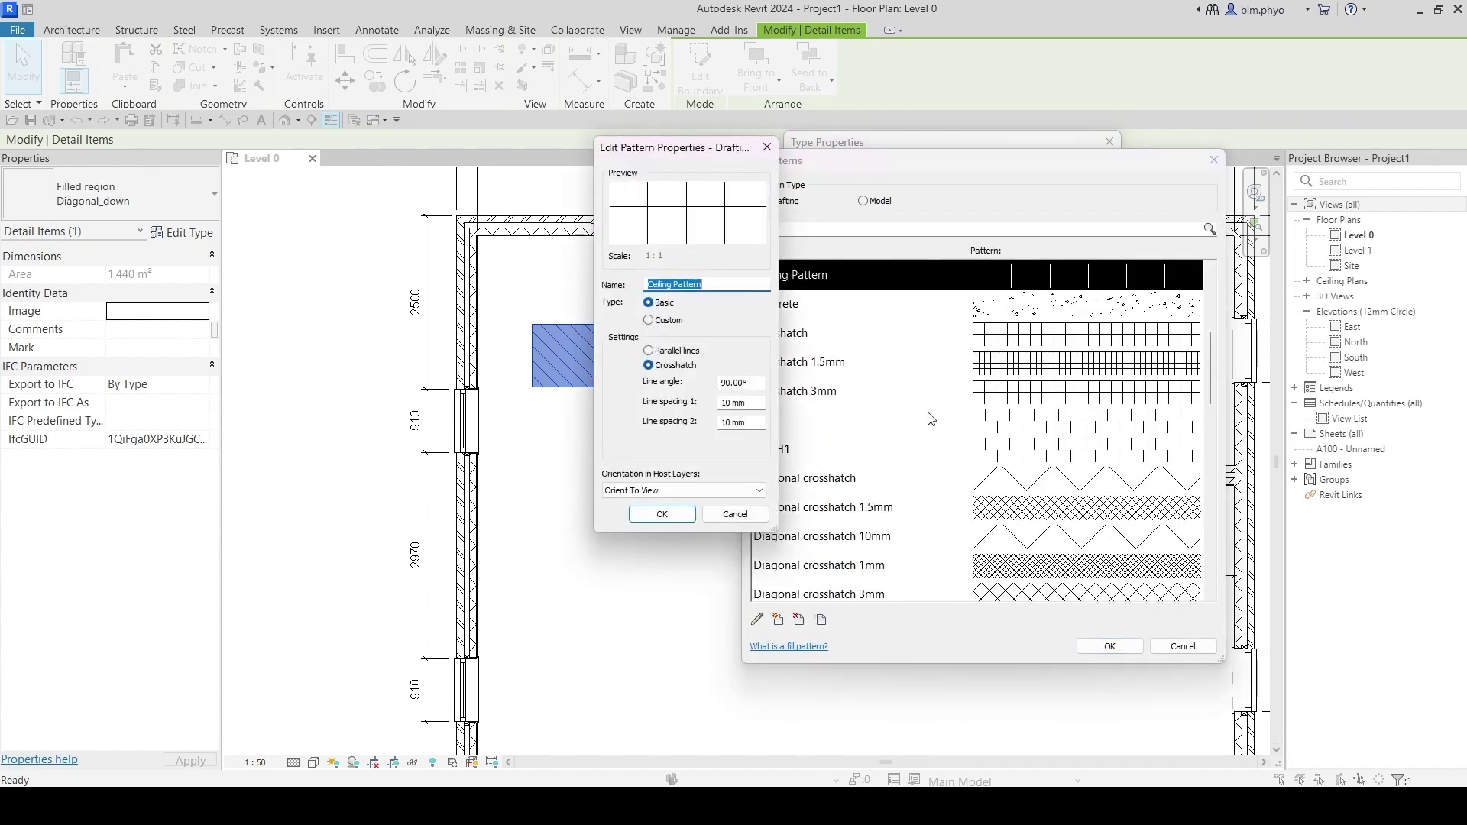
left_click(661, 513)
left_click(1109, 645)
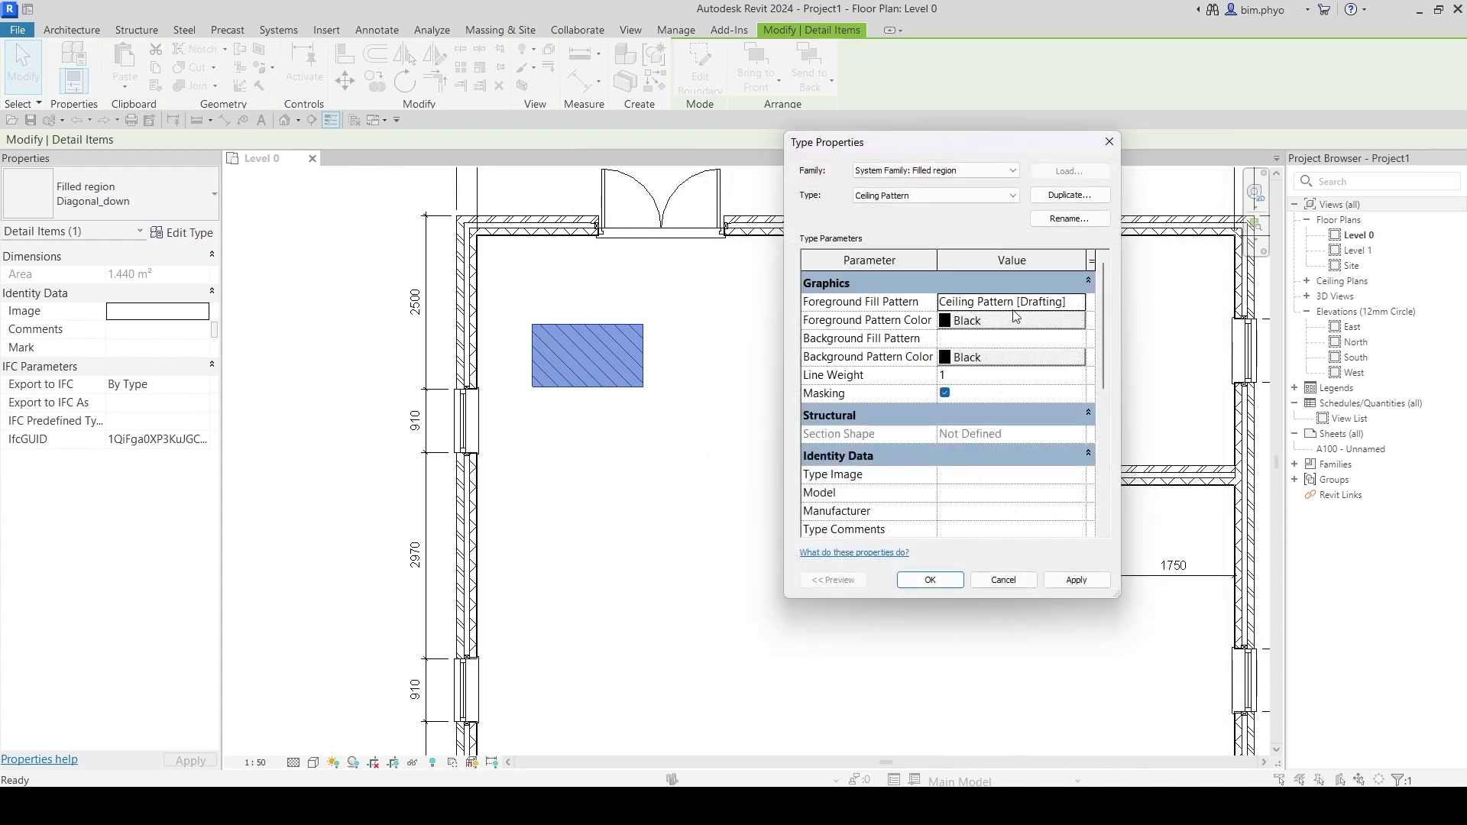
Step: Color the foreground pattern red, apply the type, and reselect the red-grid region
left_click(1046, 317)
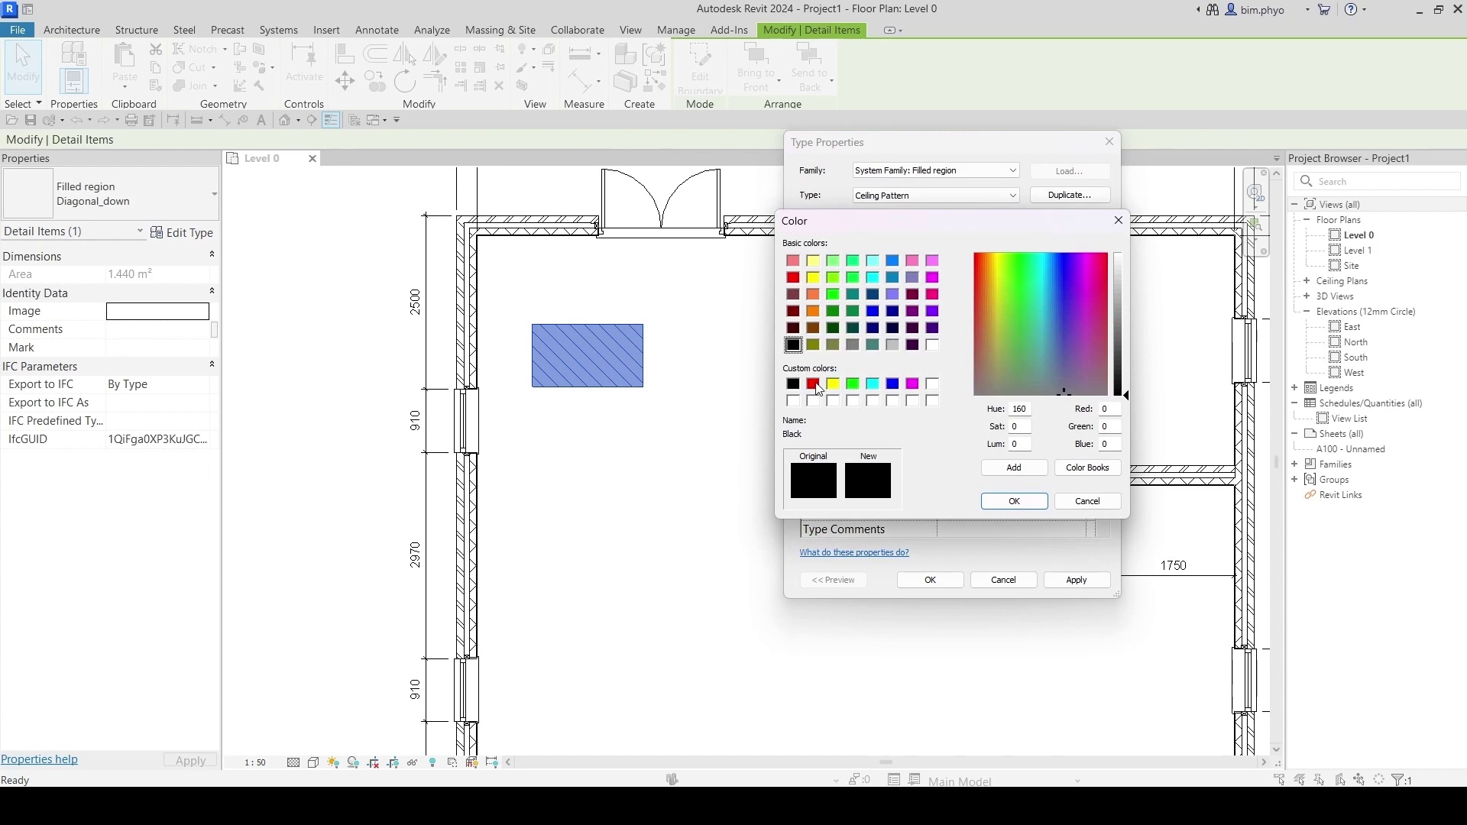
left_click(813, 384)
left_click(1014, 501)
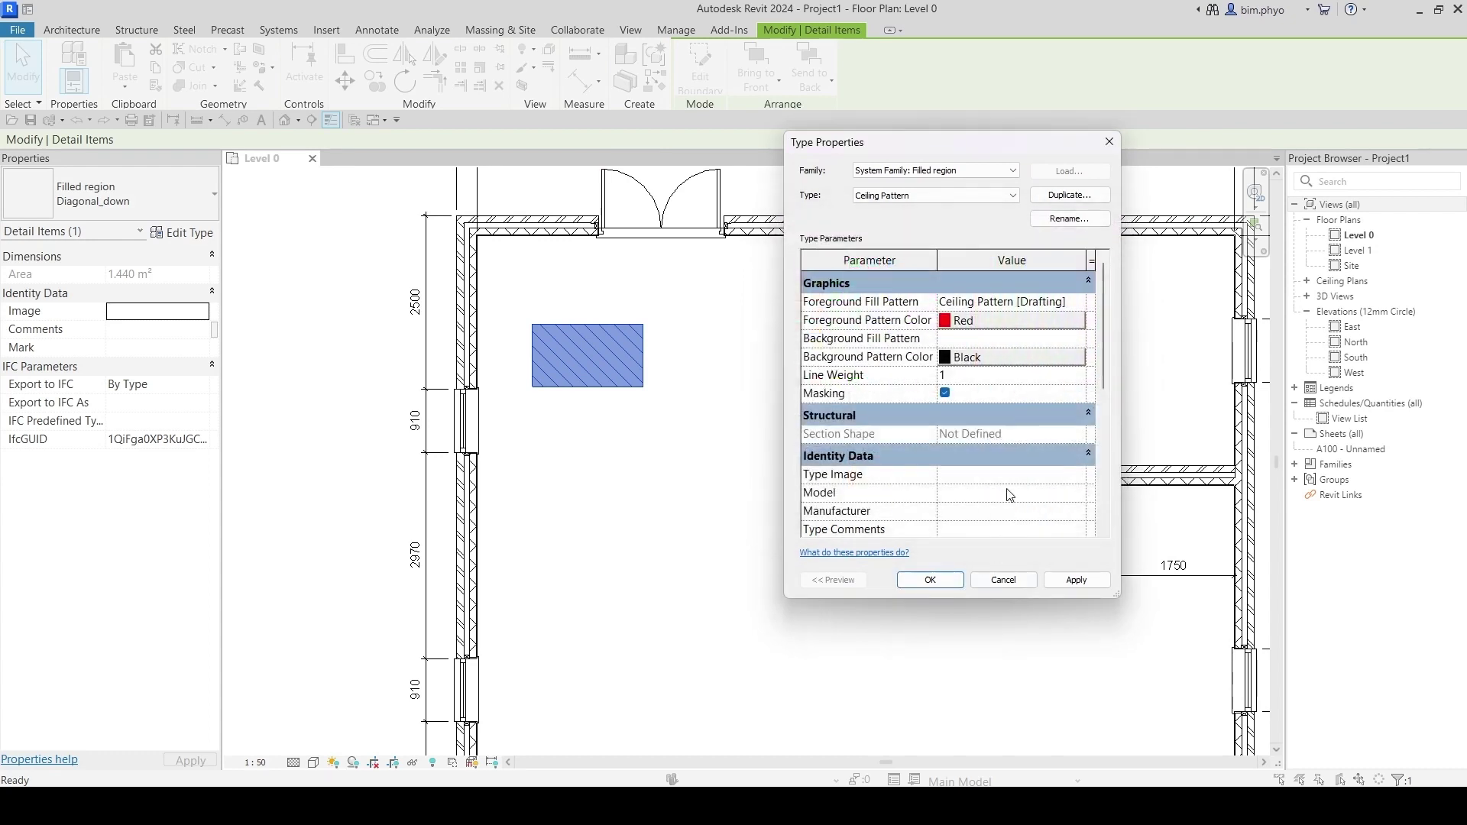
left_click(928, 579)
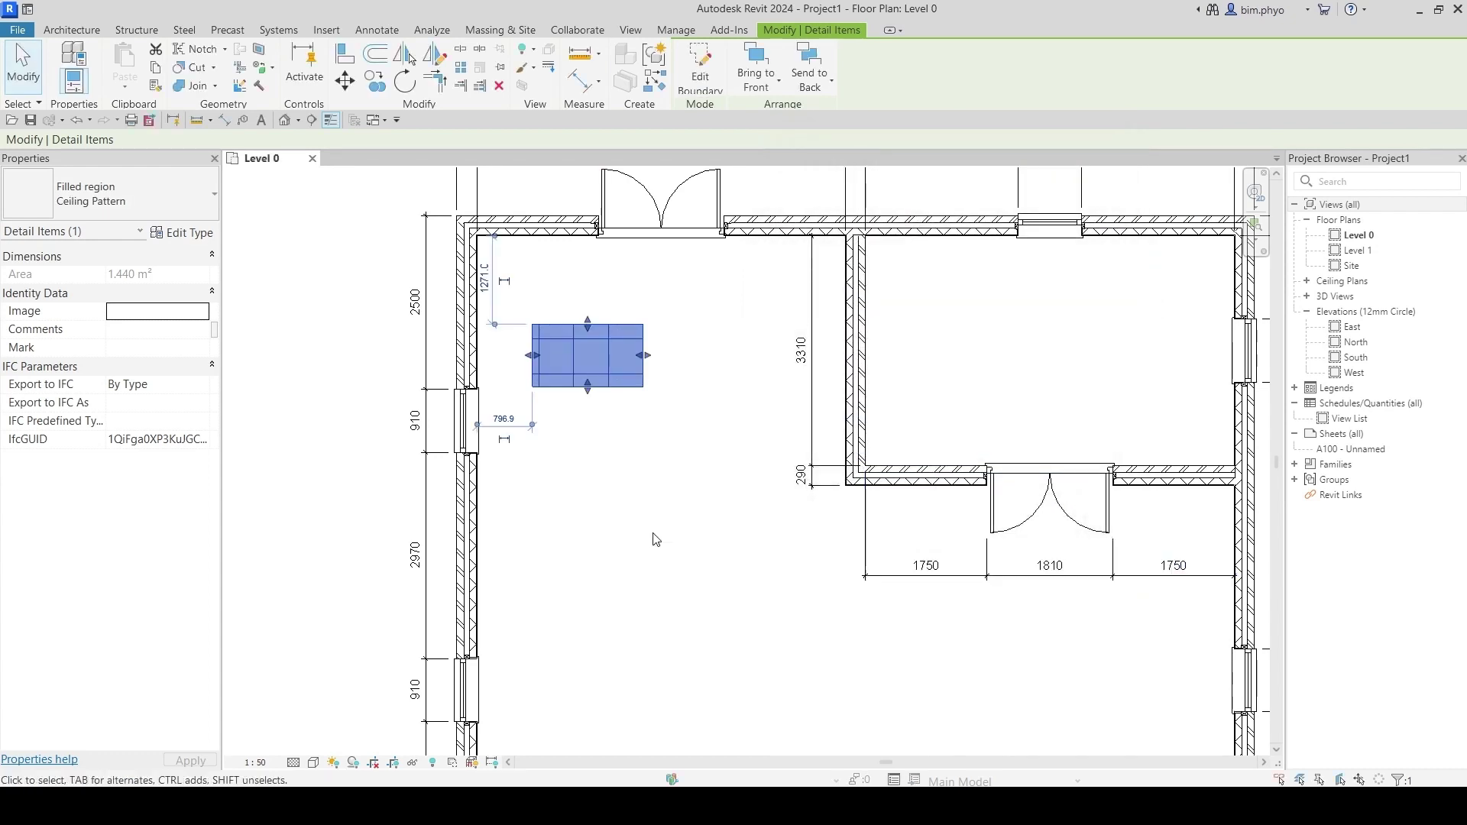
left_click(634, 504)
scroll(557, 357, "up", 5)
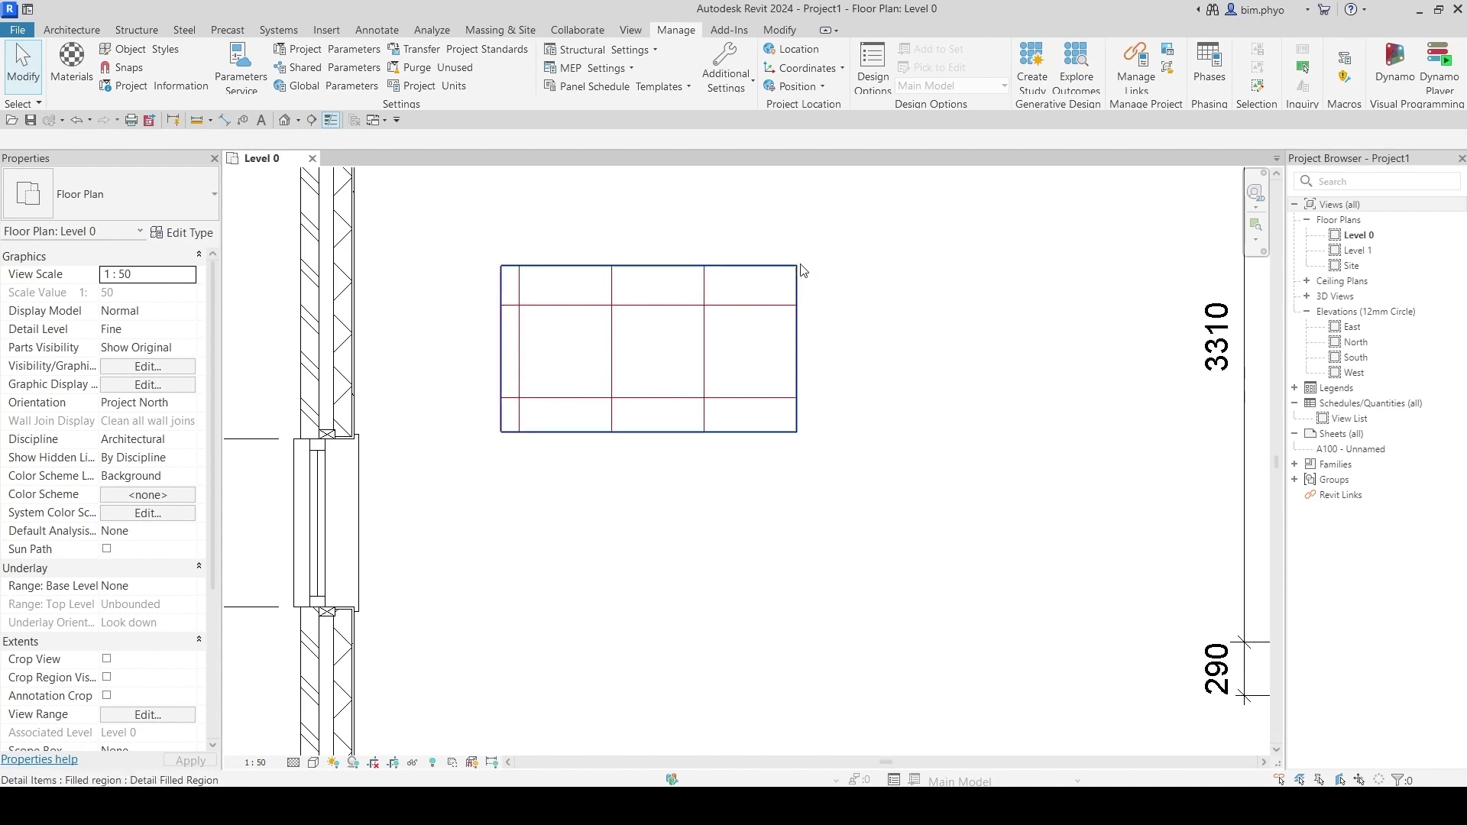
left_click(703, 428)
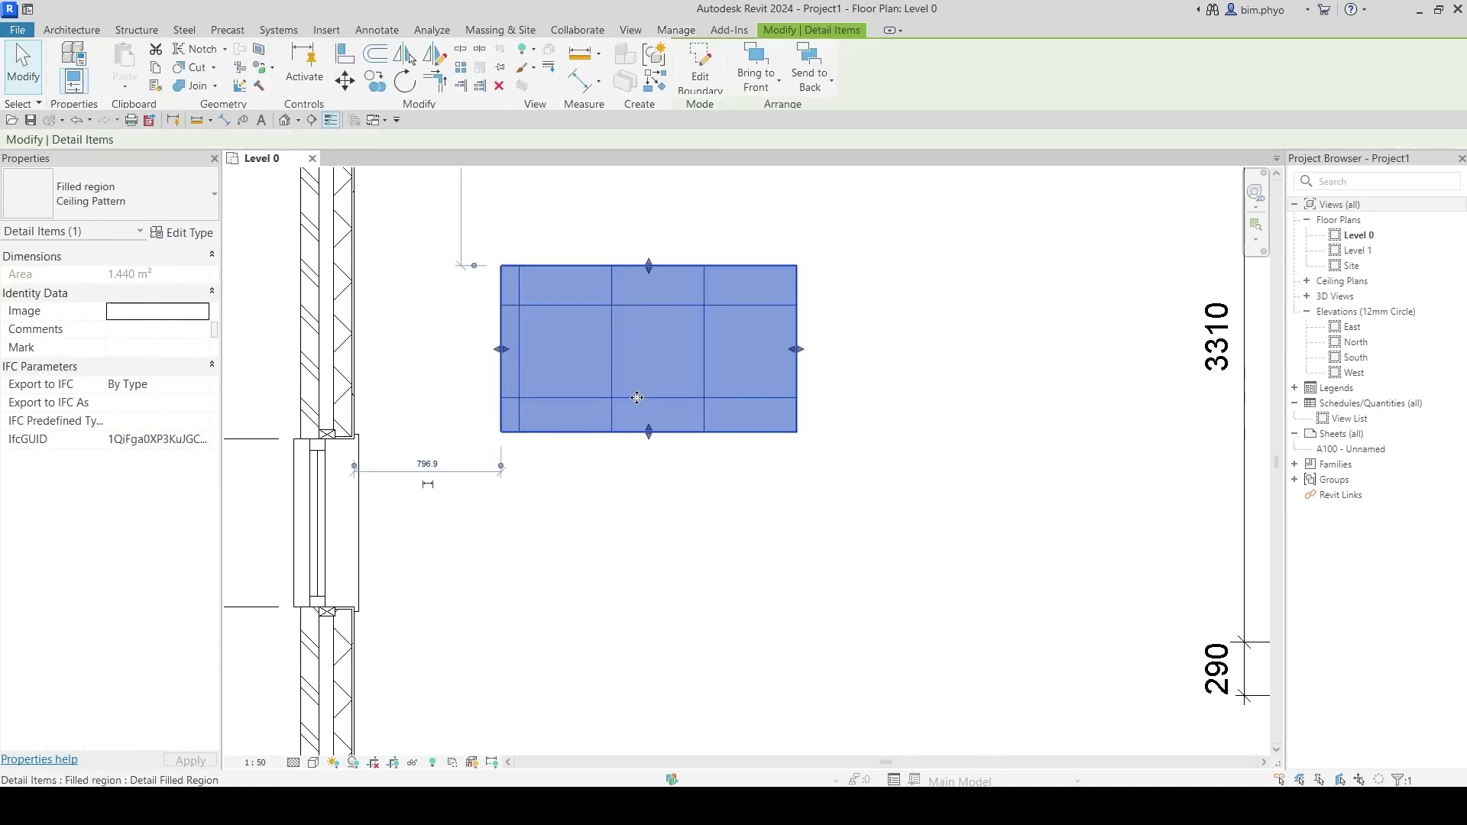
Step: Edit the region's boundary, set its four lines to invisible, and finish
left_click(700, 73)
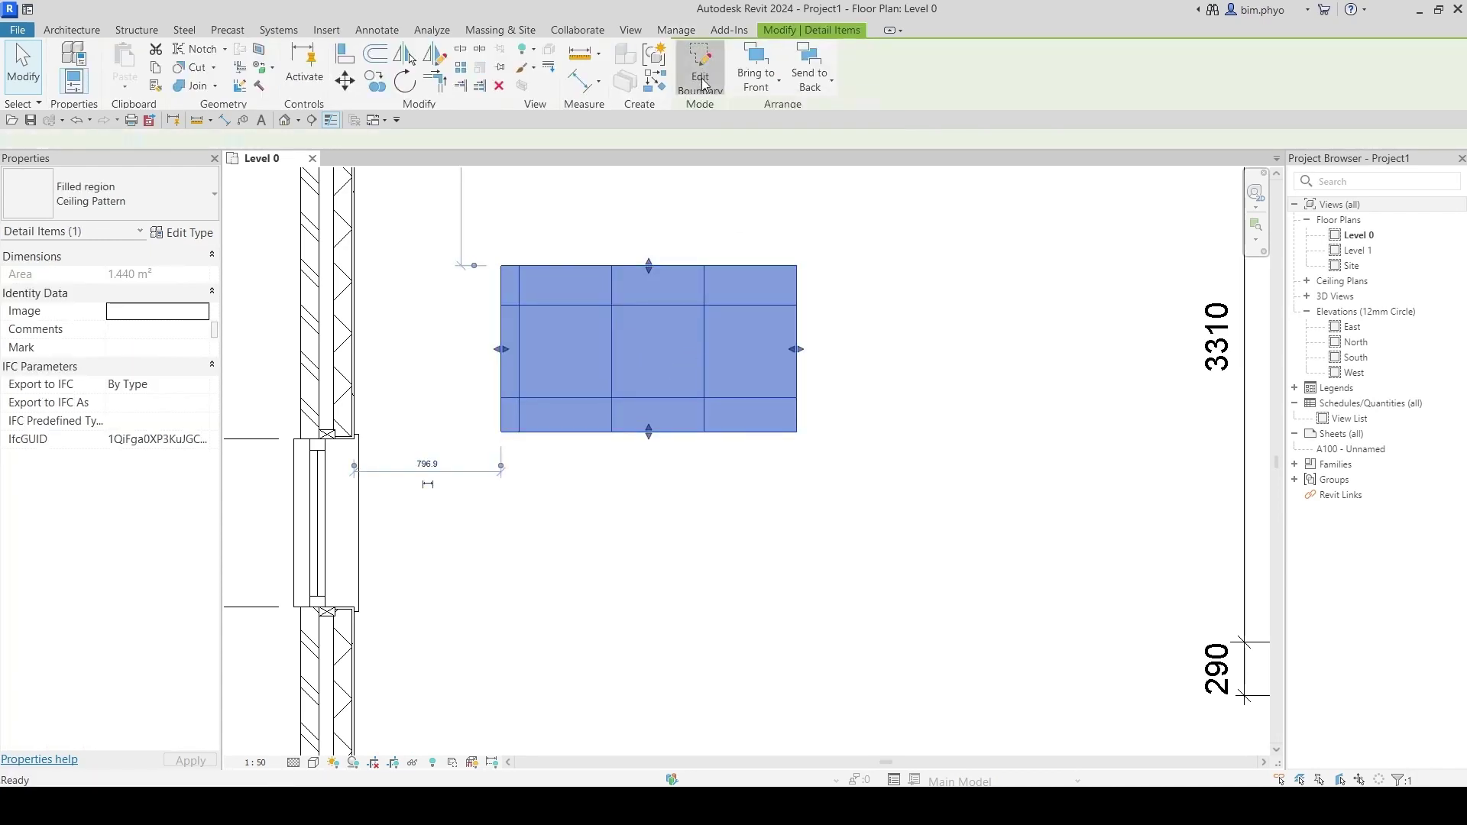
left_click_drag(404, 202, 911, 514)
left_click(857, 75)
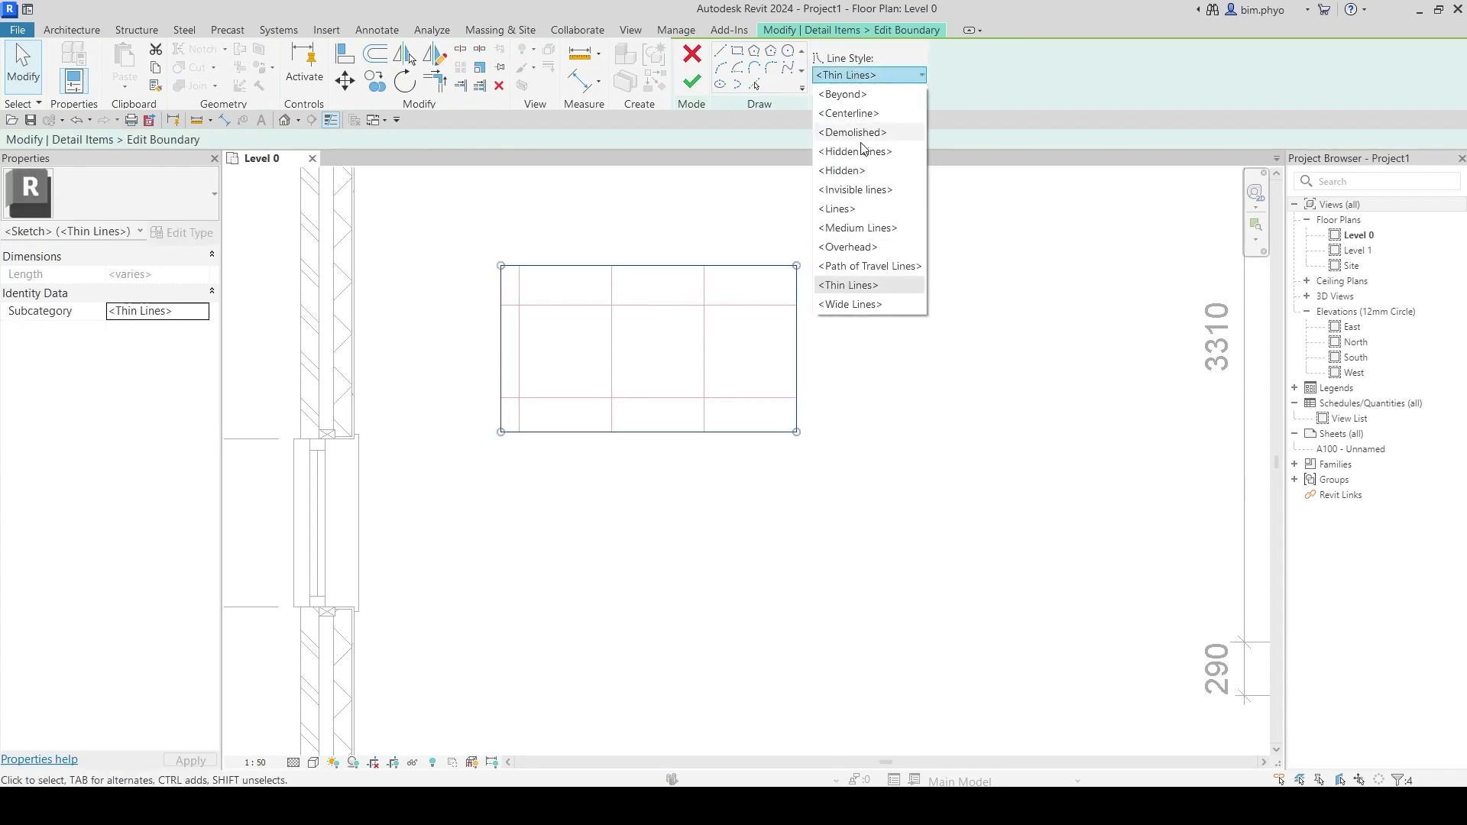
left_click(858, 190)
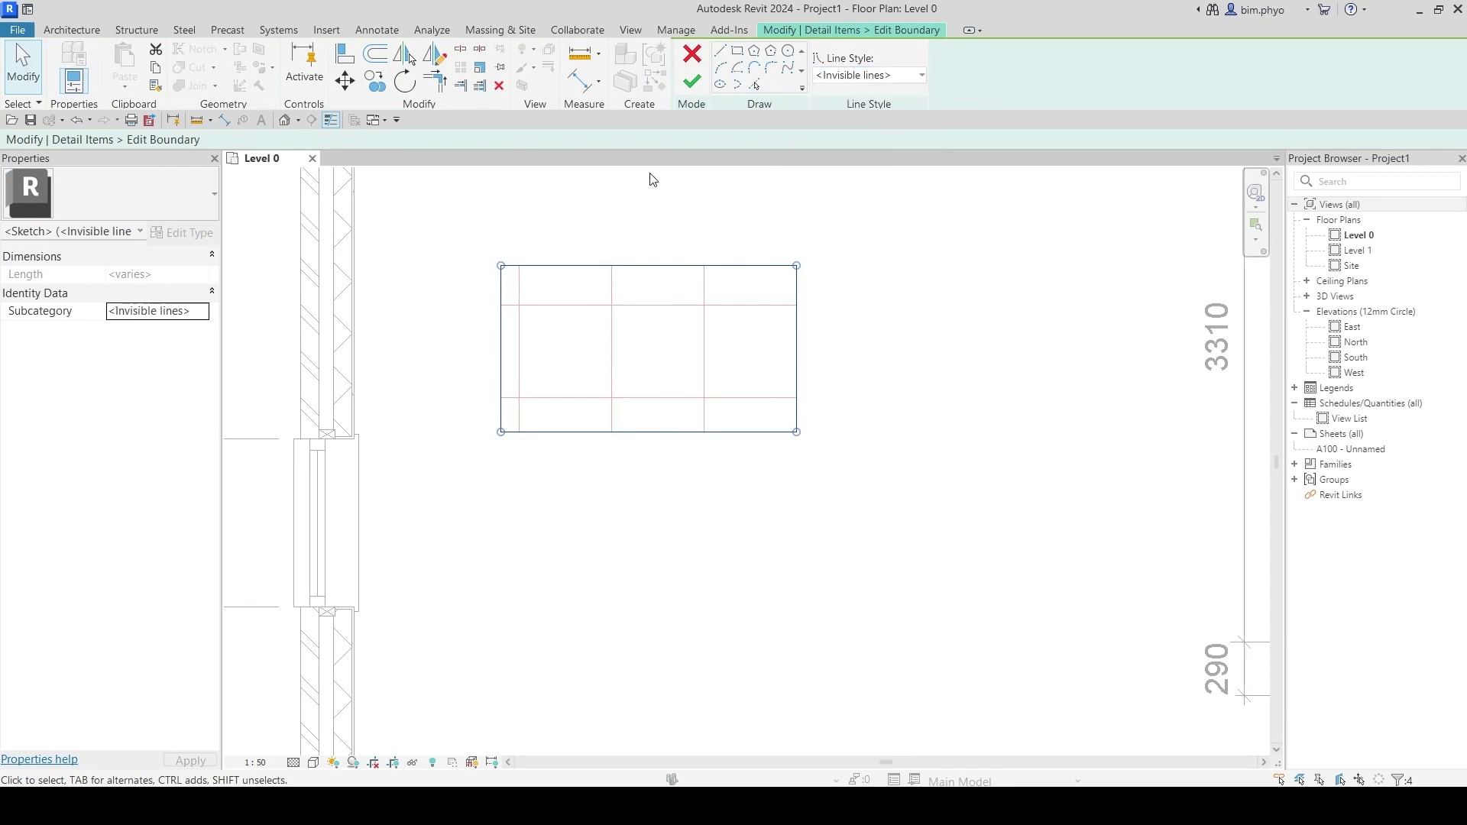
left_click(692, 81)
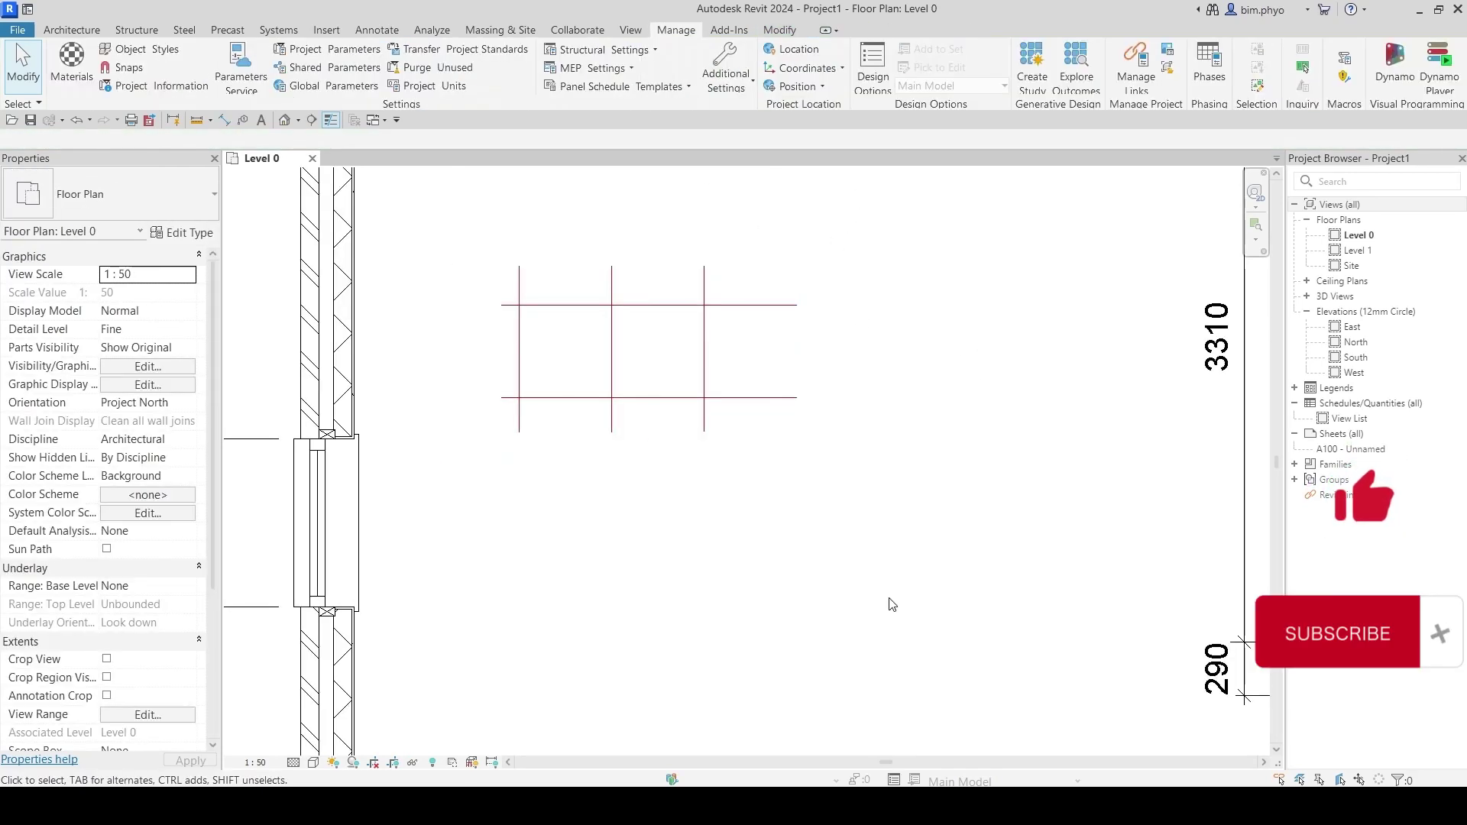
Step: Re-edit the boundary, switch the four lines to Thin Lines, and finish
left_click(701, 370)
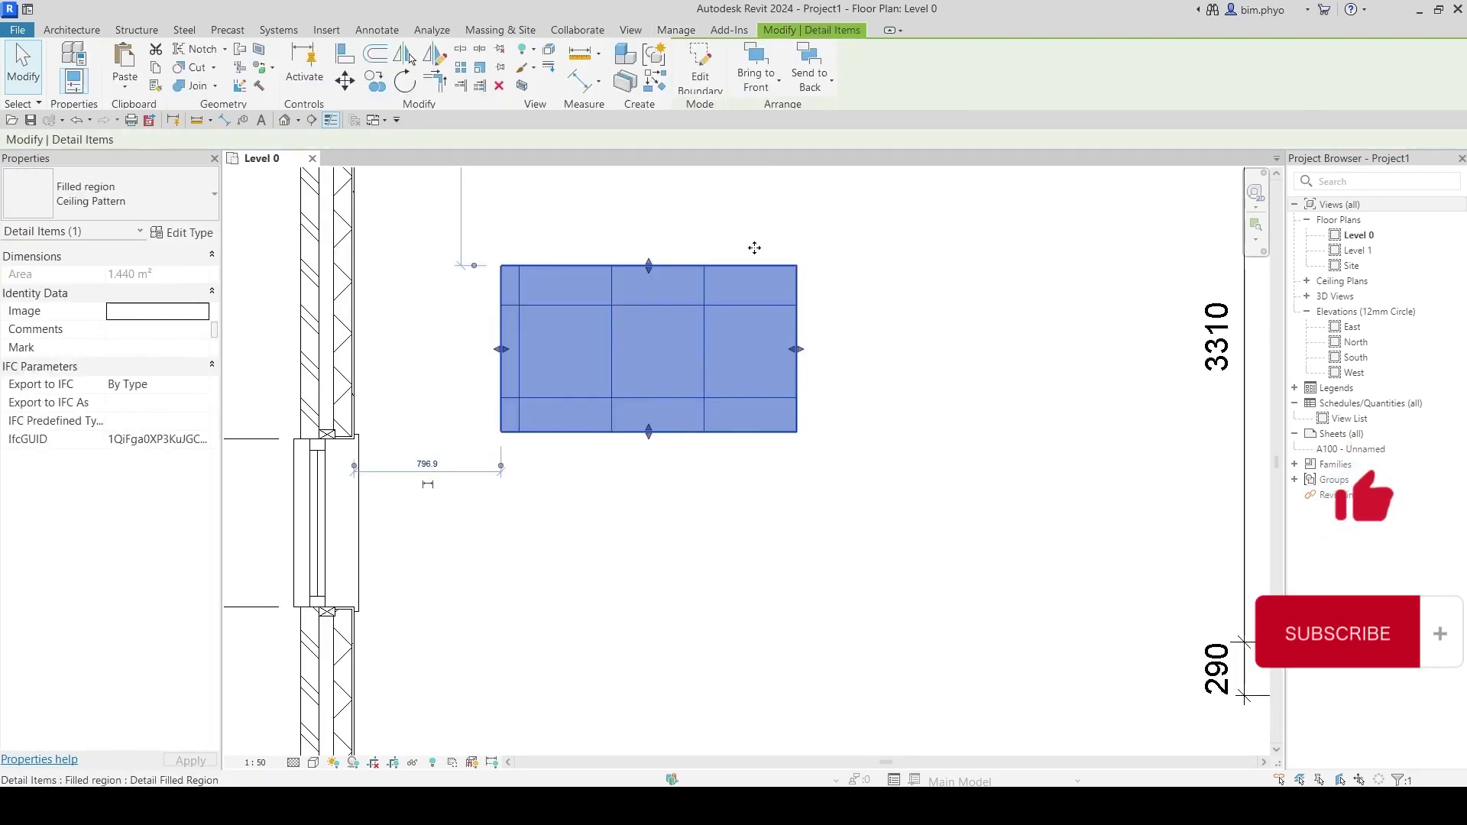
left_click(698, 87)
left_click_drag(398, 220, 1049, 561)
left_click(857, 77)
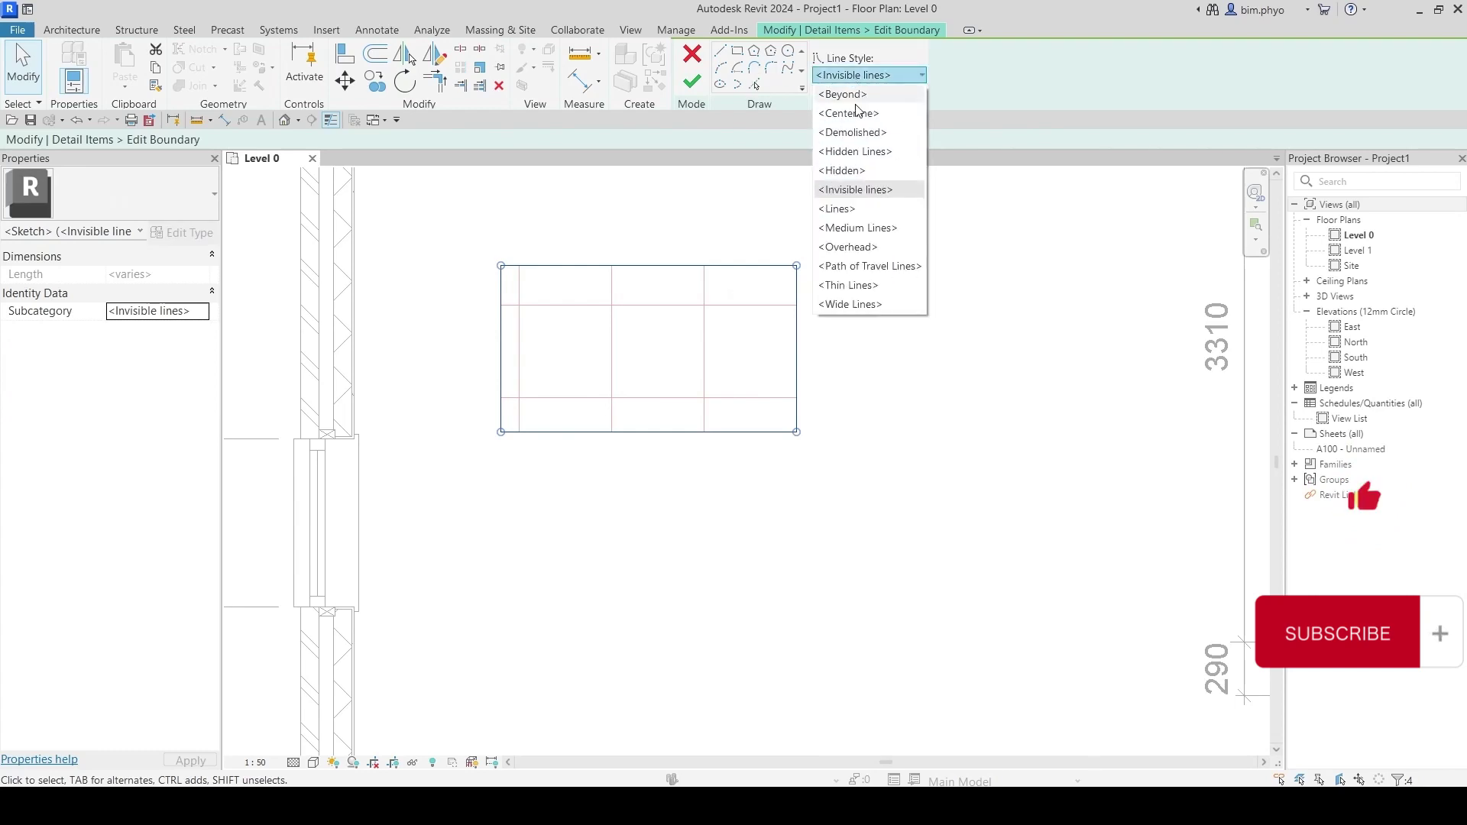
left_click(868, 285)
left_click(864, 298)
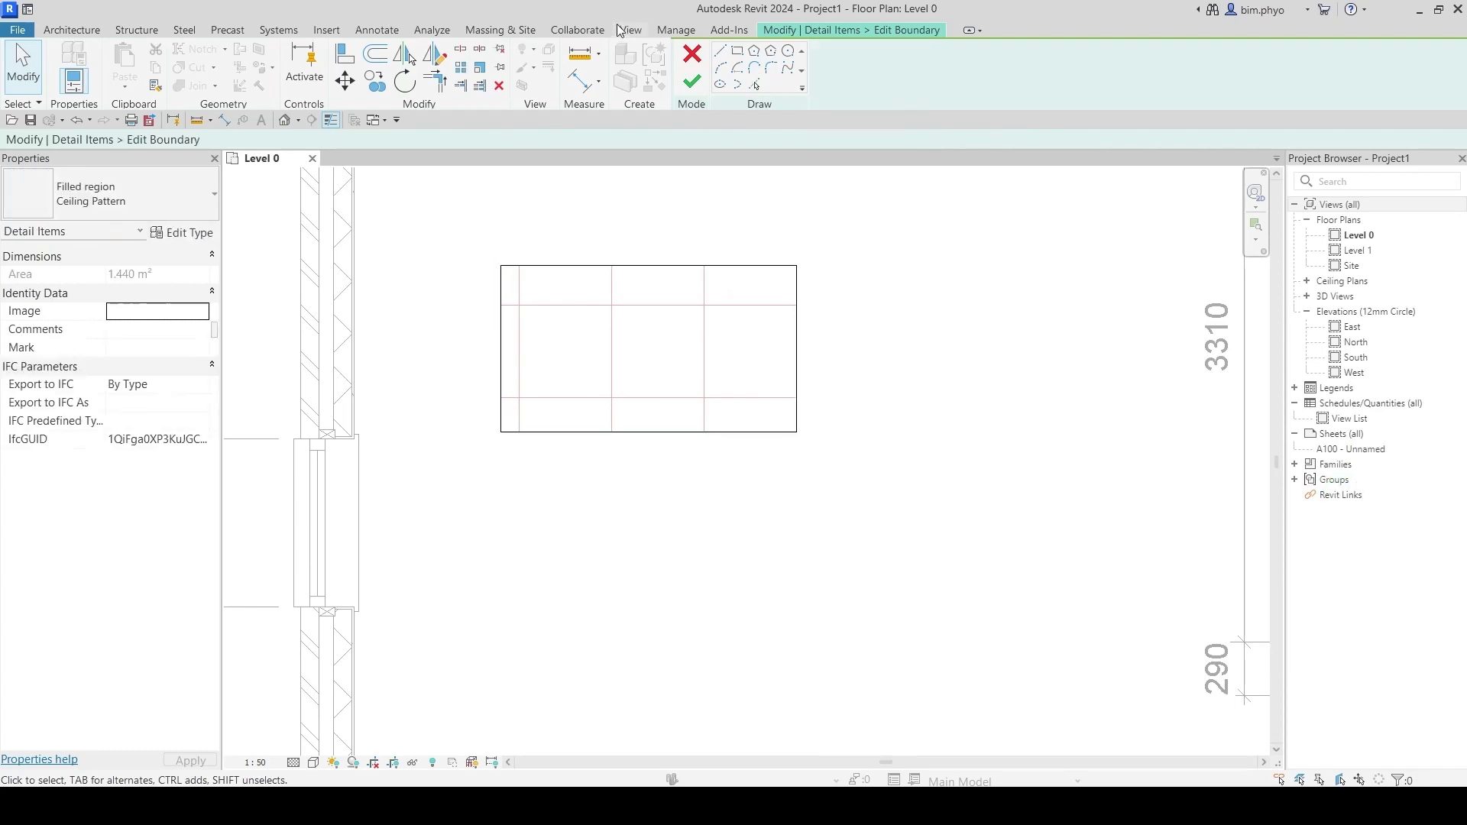
left_click(691, 82)
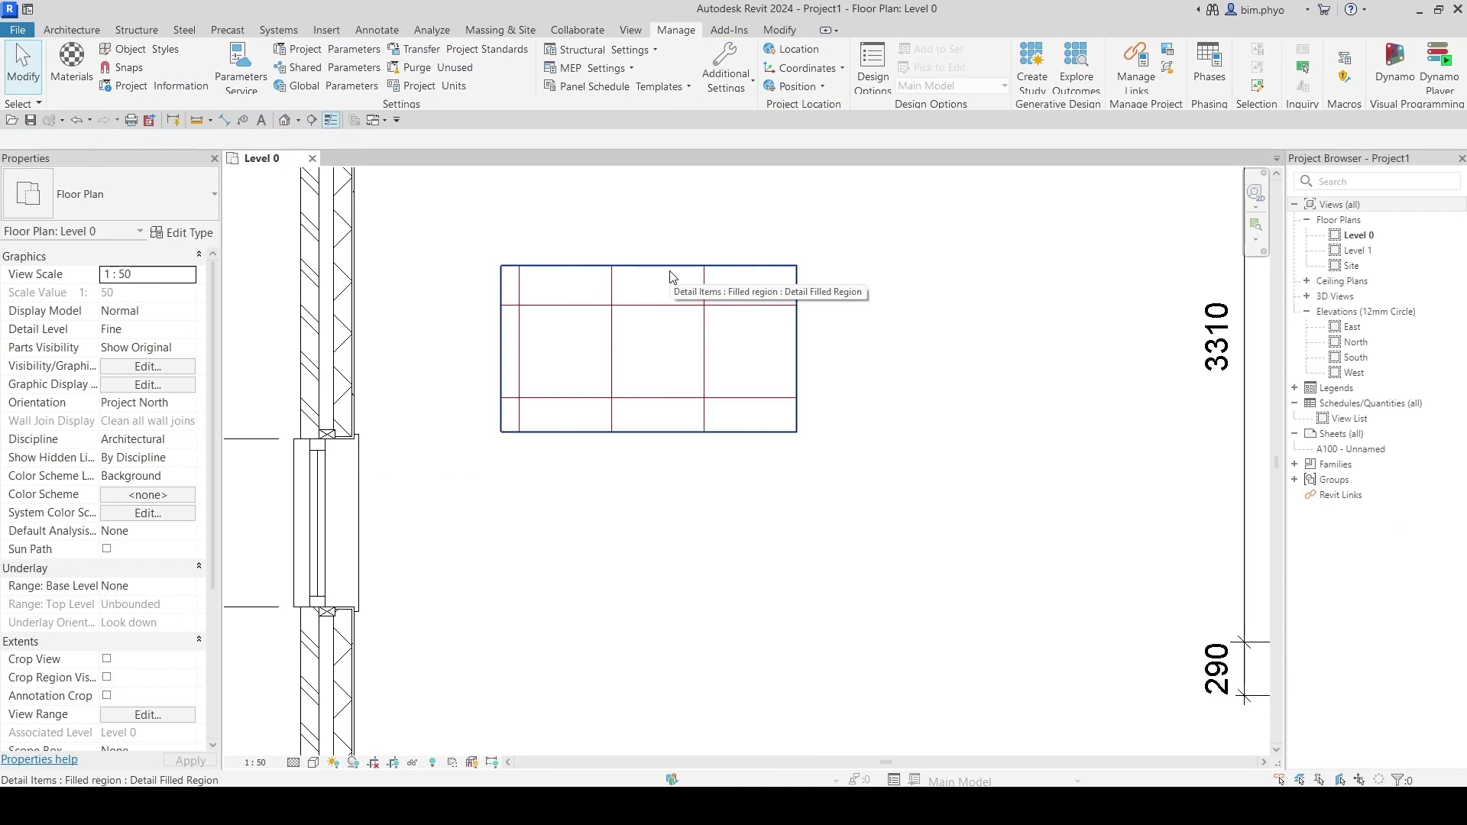
left_click(730, 76)
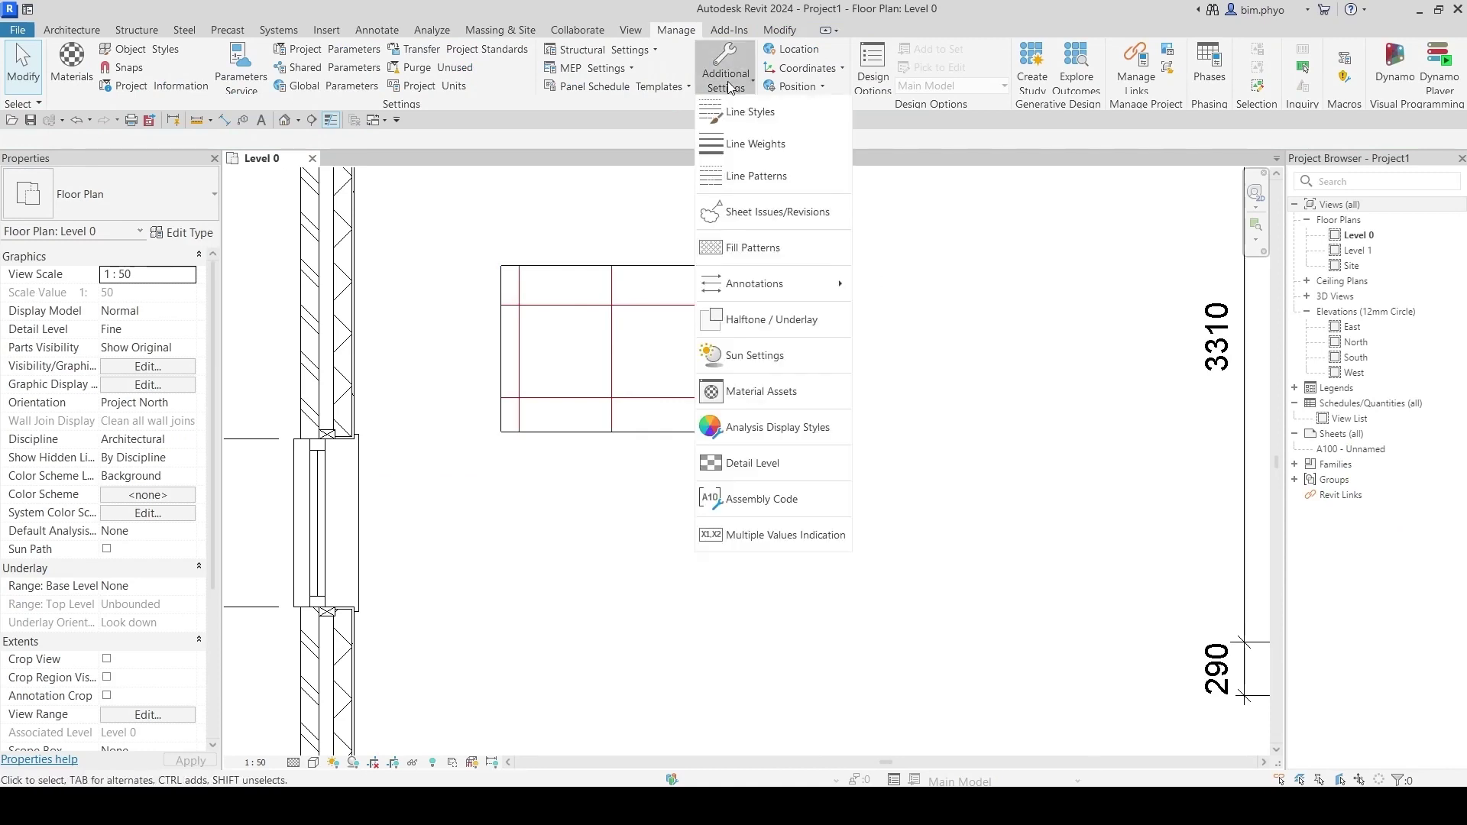
Step: Add a new Line_Red subcategory under Lines in Line Styles
left_click(750, 122)
left_click(746, 117)
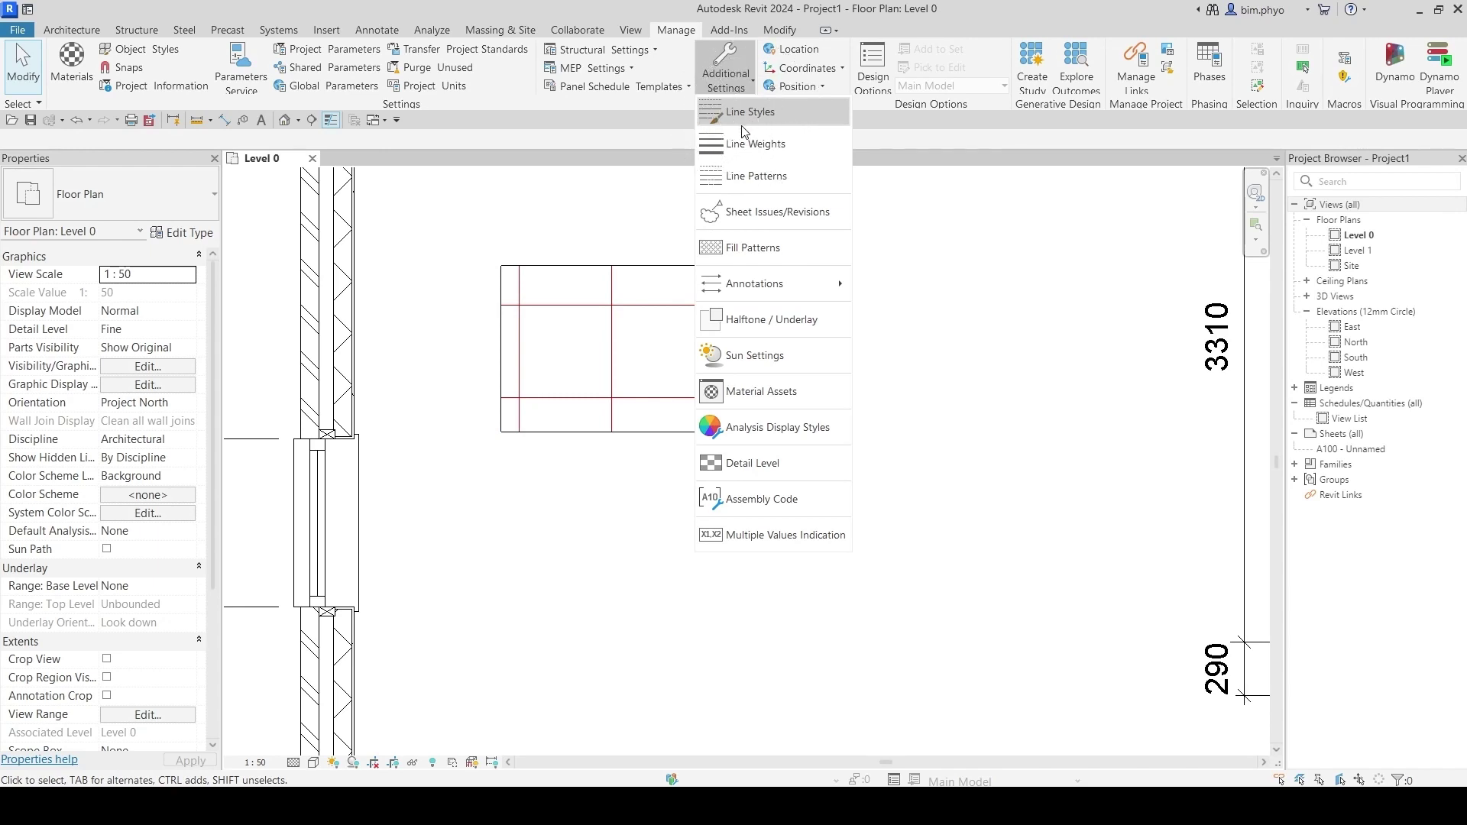
left_click(772, 112)
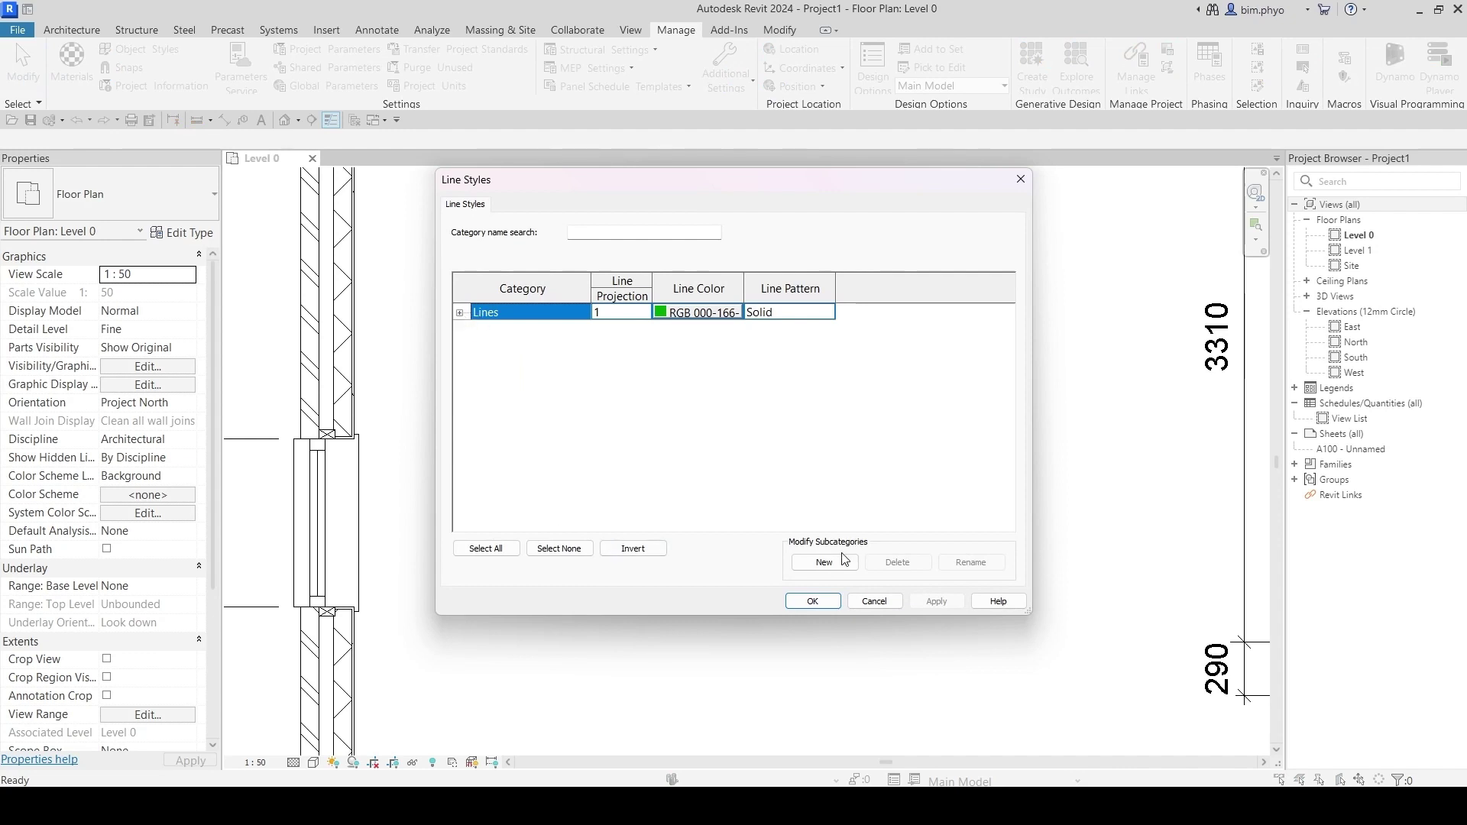
left_click(825, 562)
type("LIne")
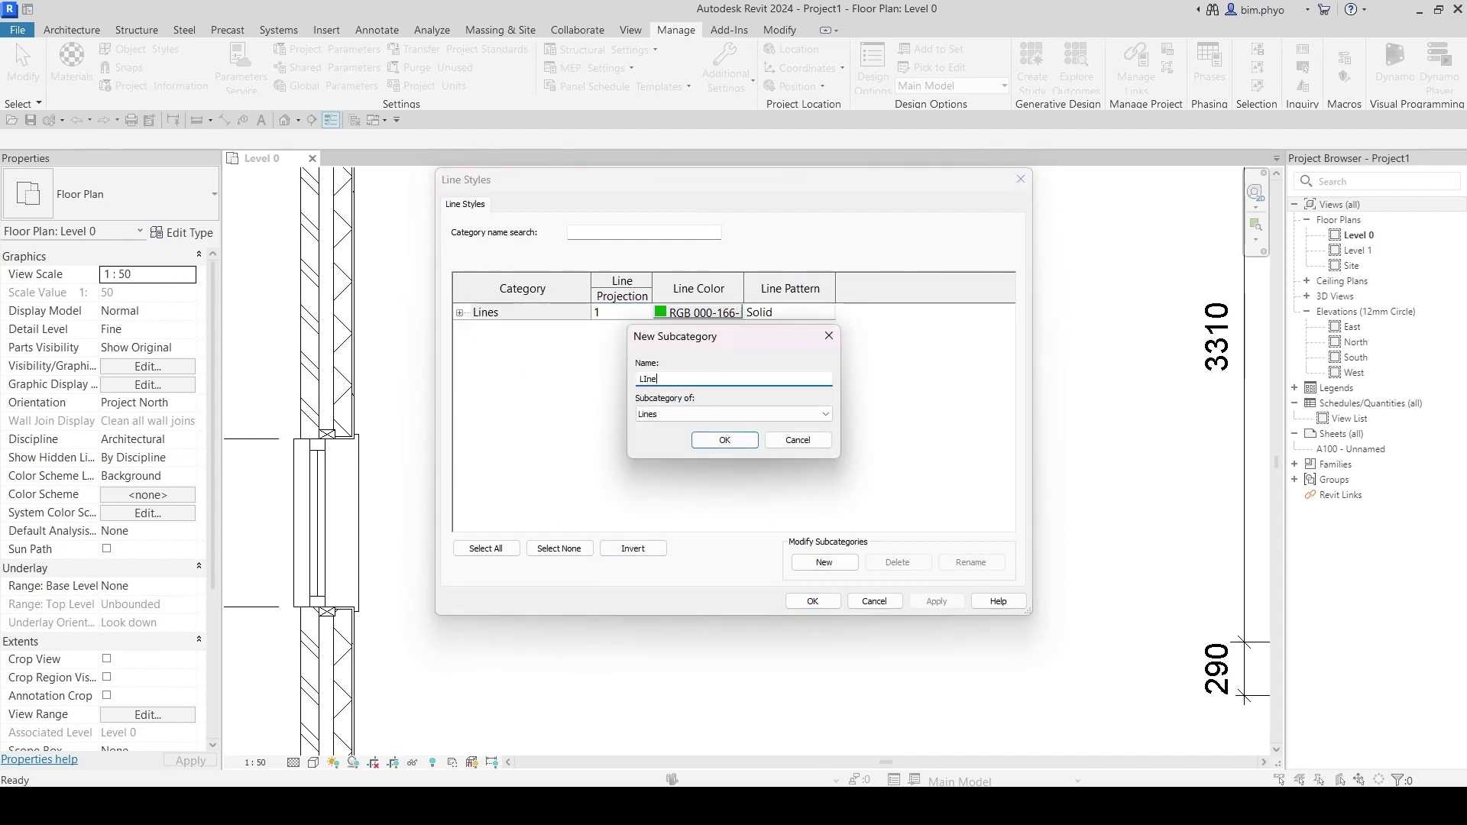
type("e ")
type("Red")
key("Return")
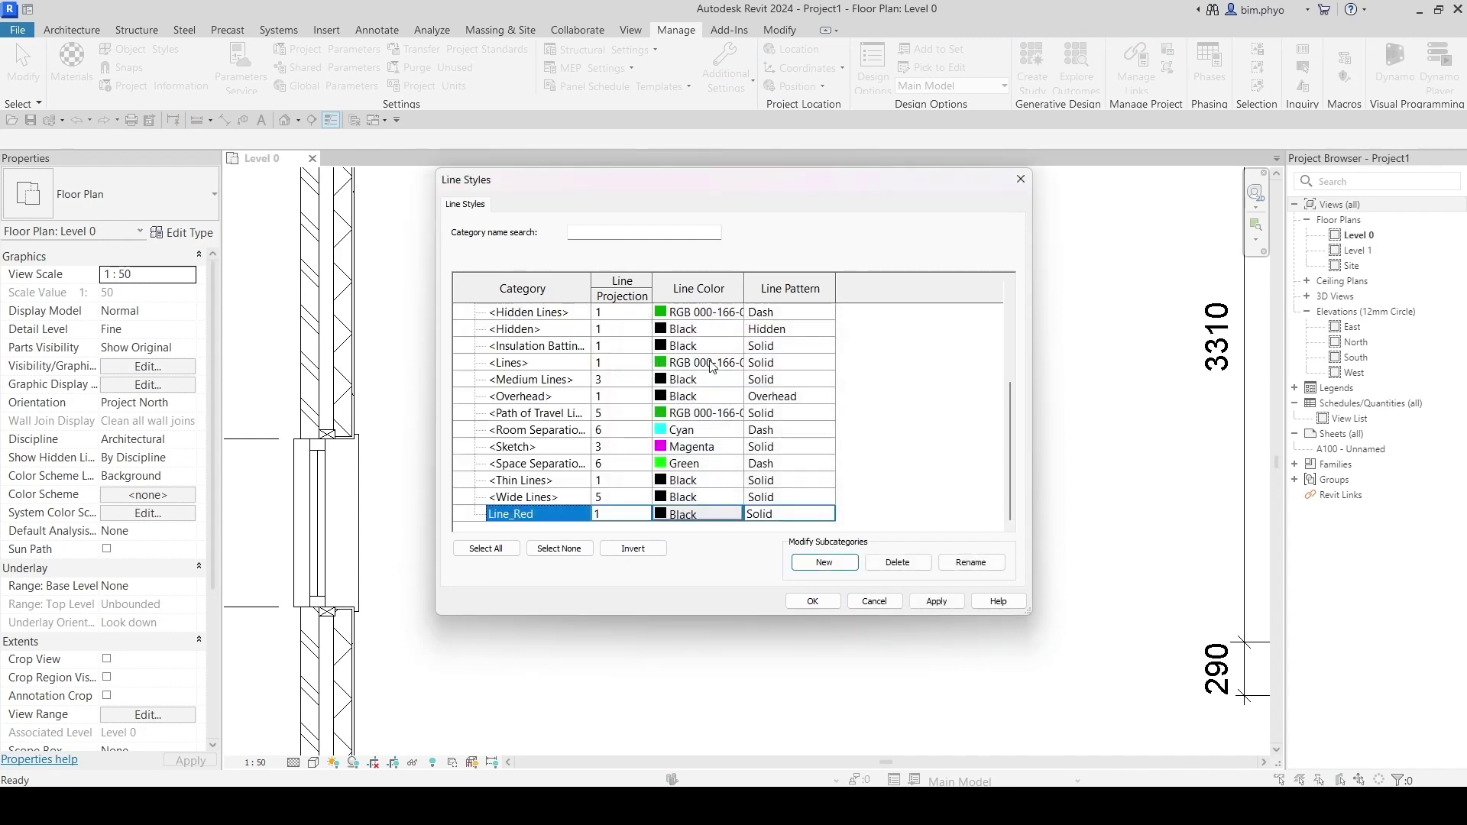
Step: Set Line_Red's color to red, save, and reopen the region's boundary sketch
left_click(694, 514)
left_click(594, 411)
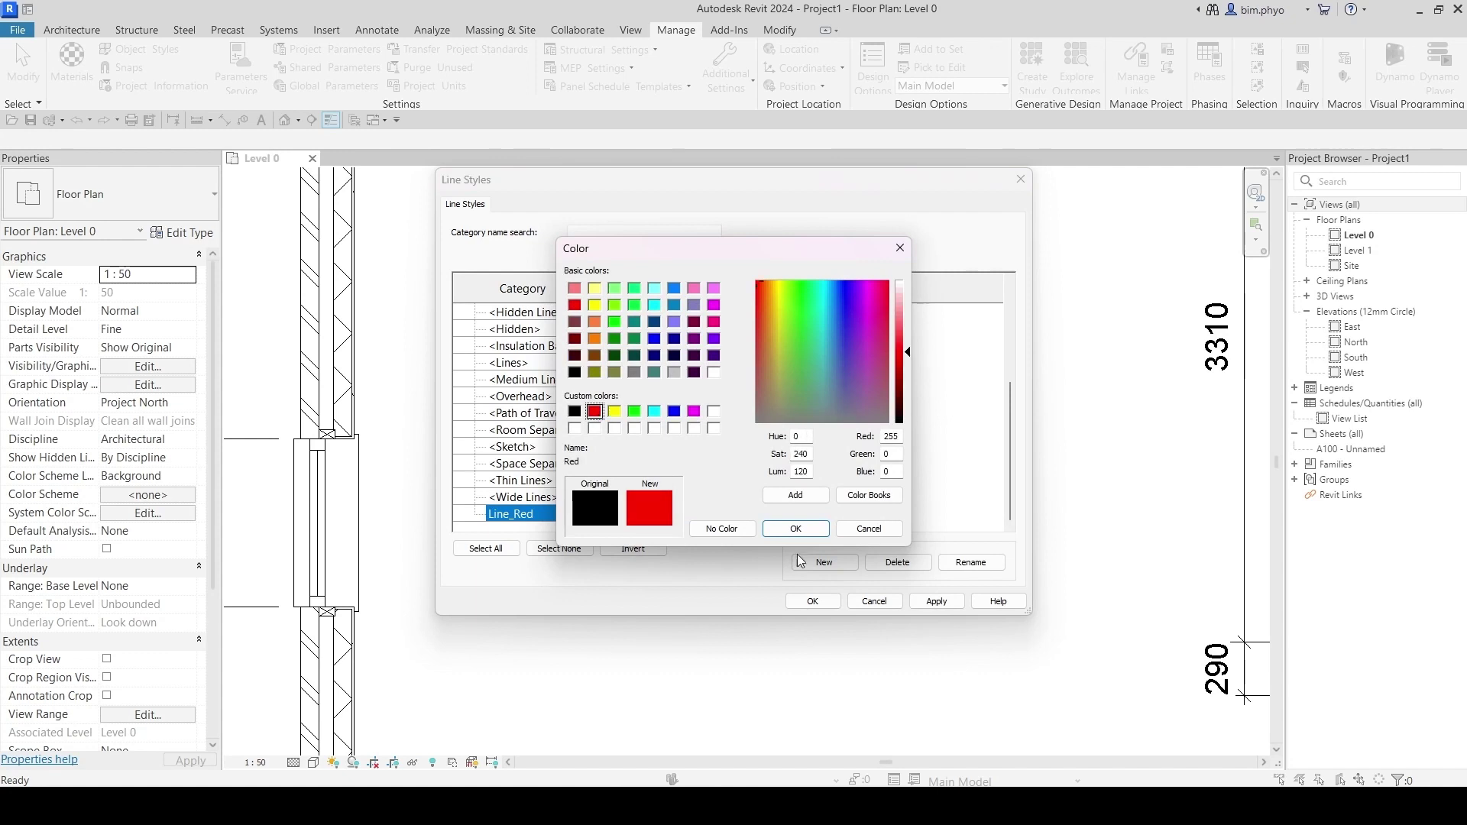
left_click(794, 529)
left_click(812, 601)
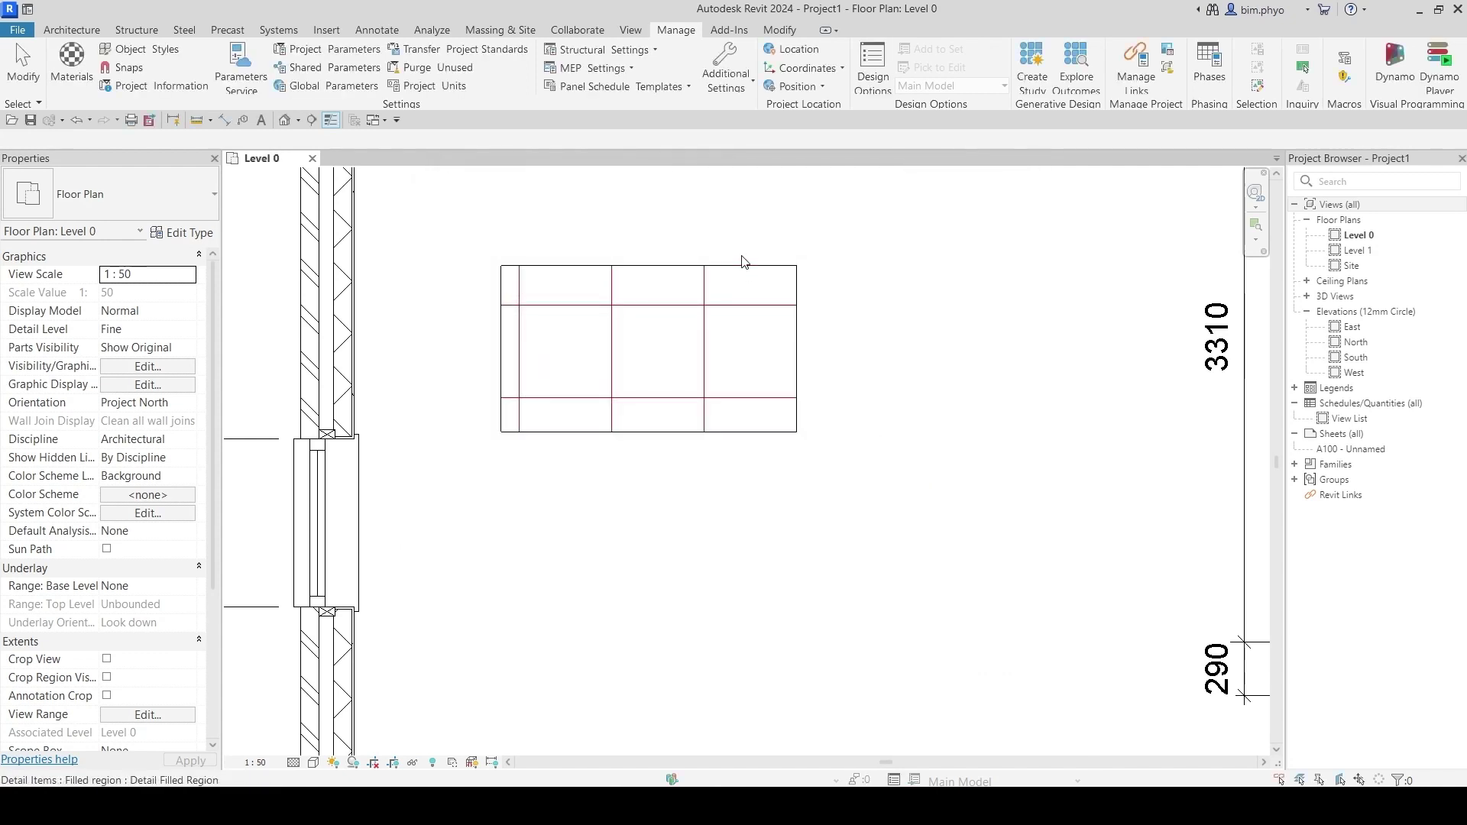
left_click(728, 283)
left_click(700, 69)
Step: Assign Line_Red to the four boundary lines and finish the sketch
left_click_drag(433, 218, 1004, 538)
left_click(878, 74)
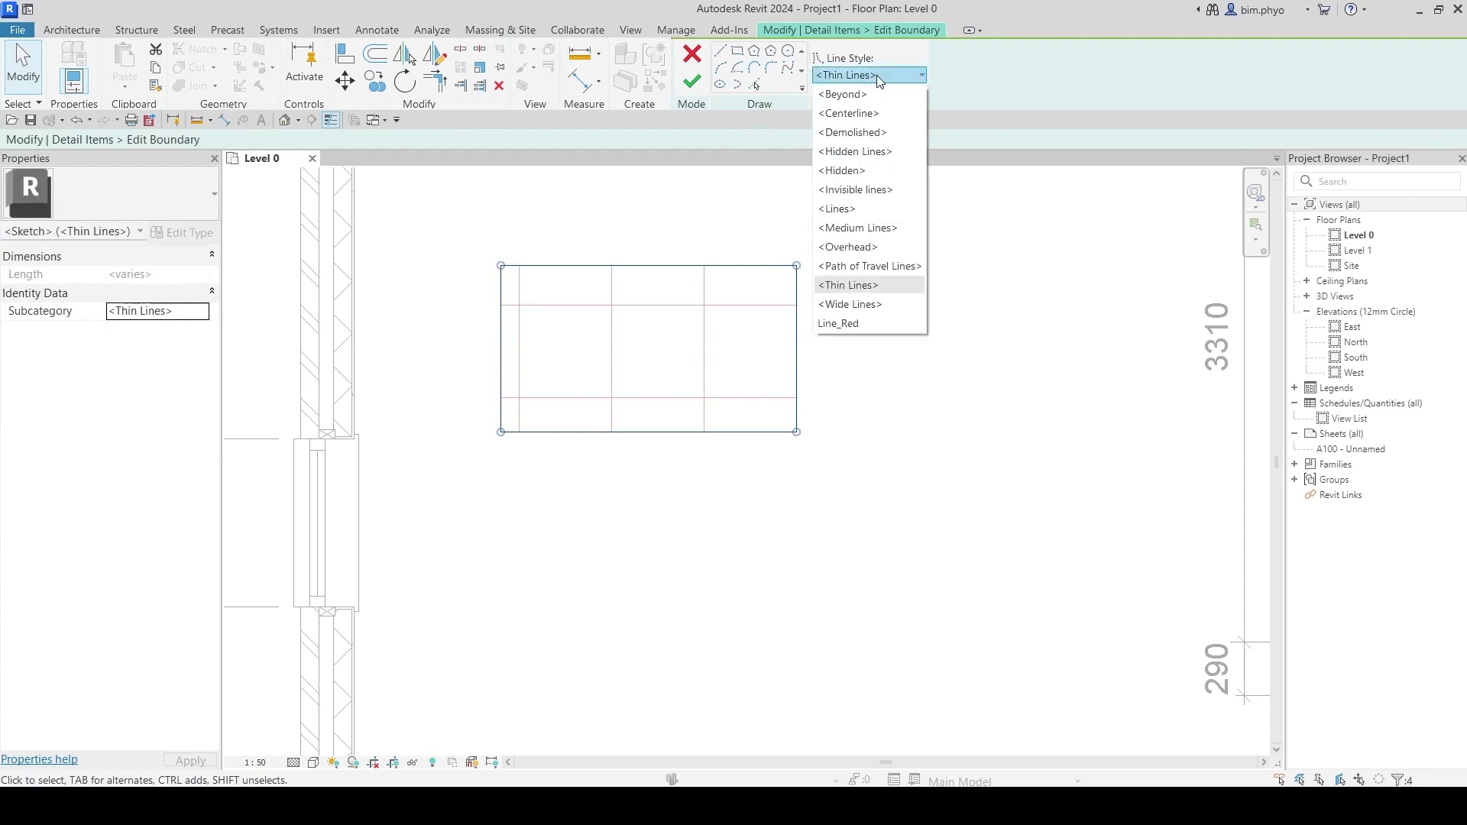
left_click(853, 327)
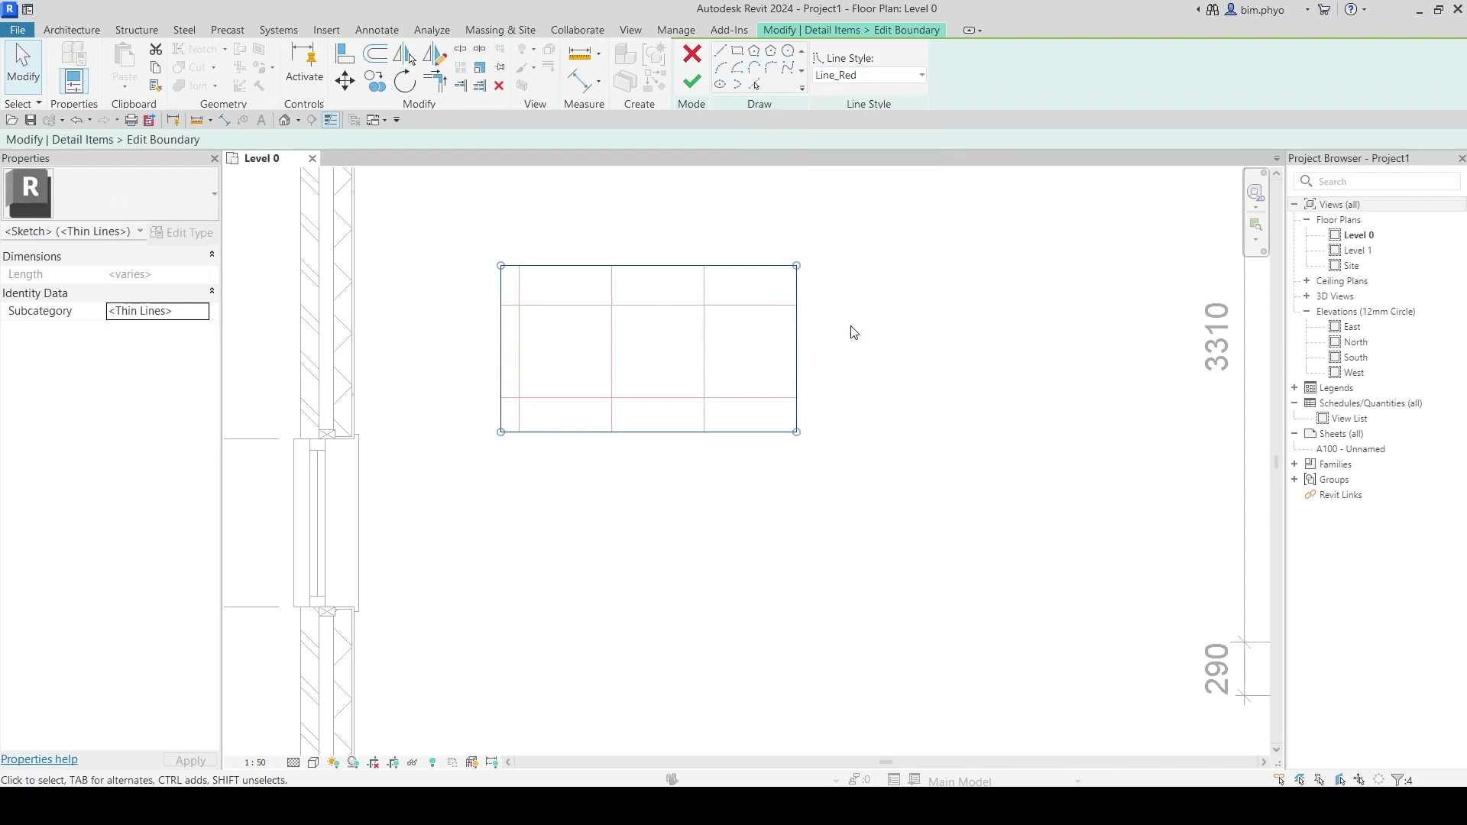
key("Escape")
left_click(691, 82)
Step: Zoom around and select the region to check its red outline on Level 0
scroll(991, 411, "down", 3)
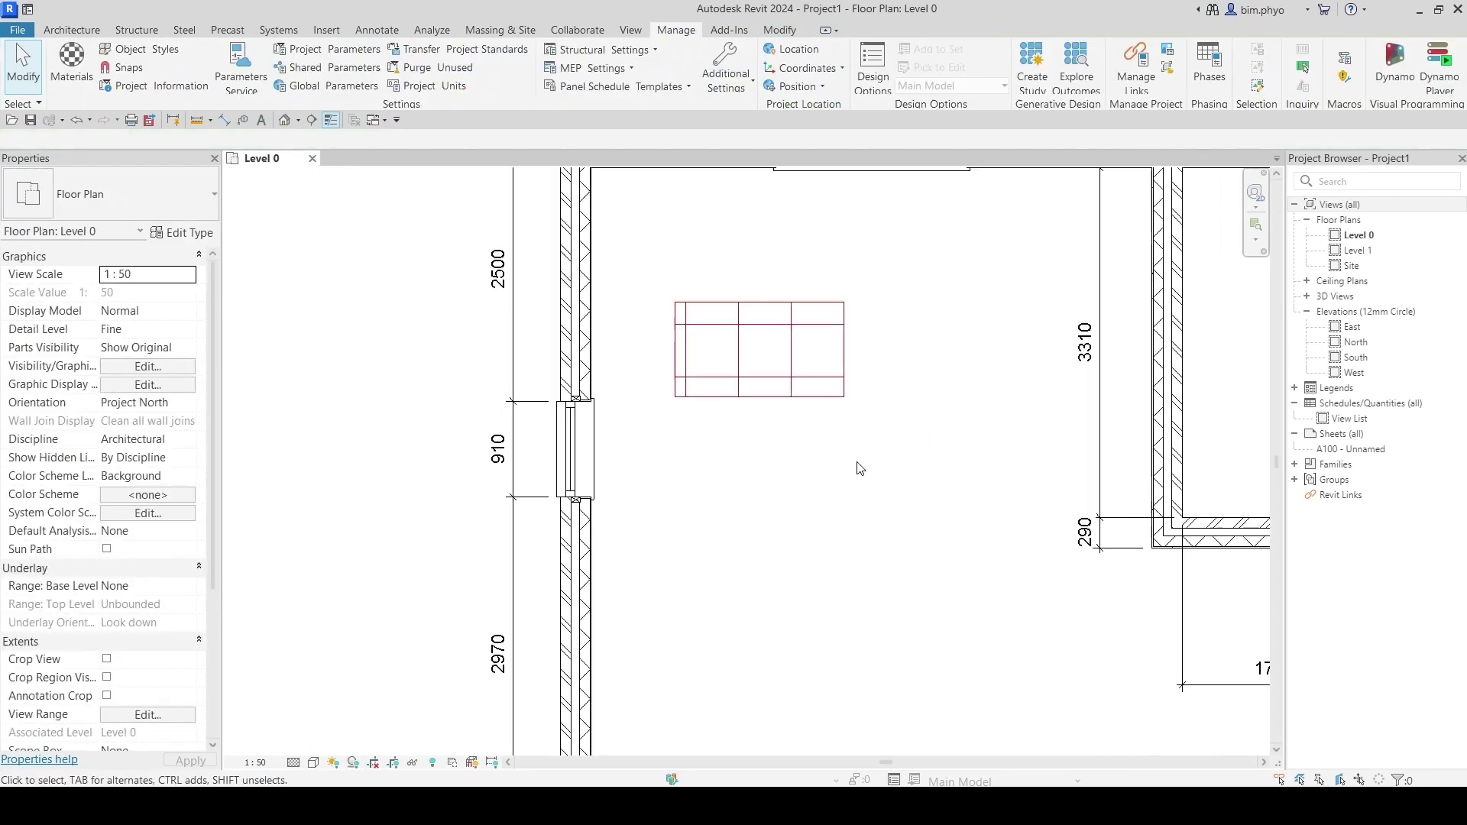
left_click(792, 375)
scroll(862, 457, "down", 3)
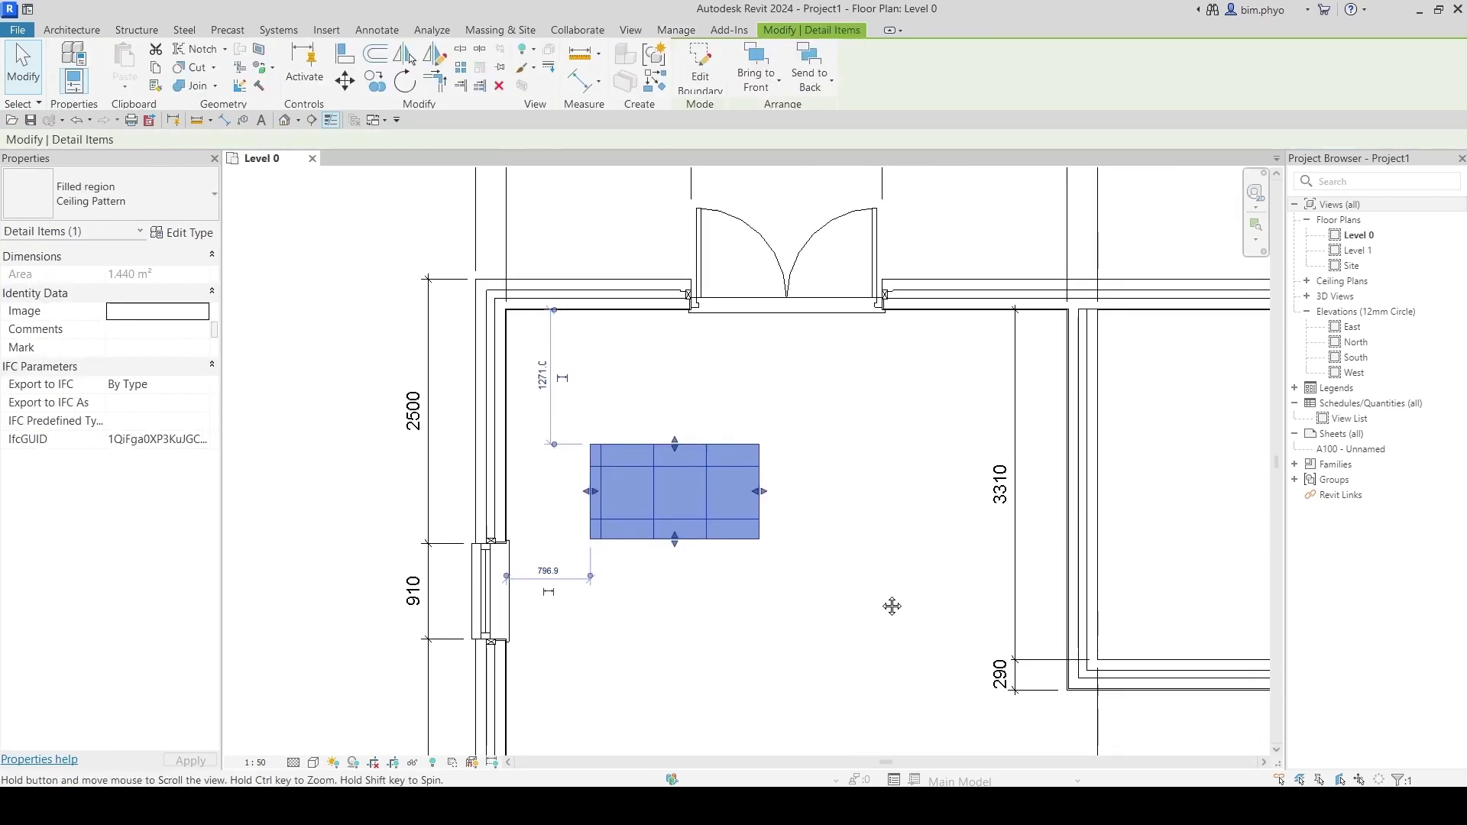
left_click(851, 491)
scroll(878, 508, "up", 4)
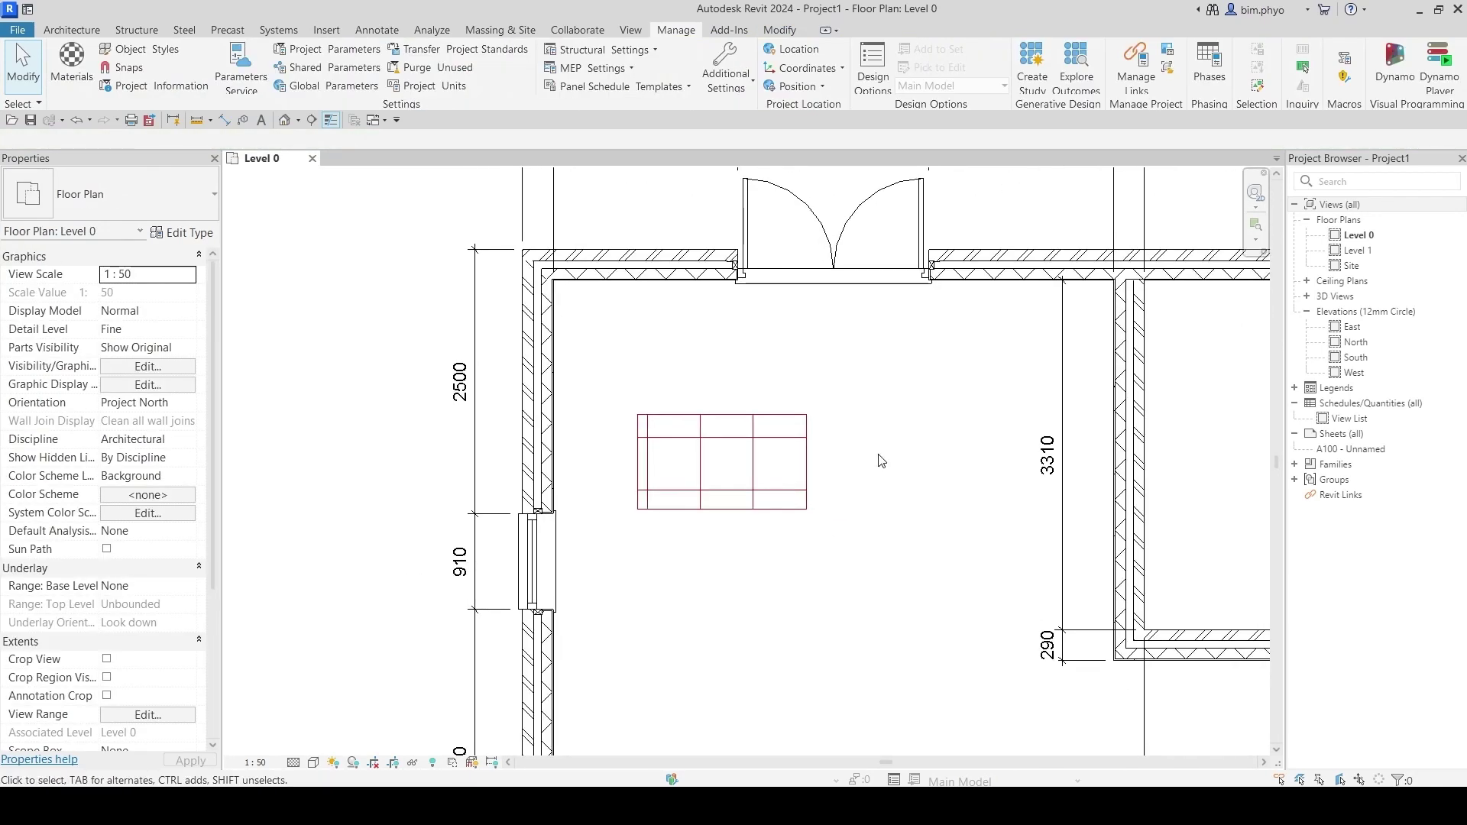
scroll(879, 459, "down", 2)
scroll(768, 411, "up", 2)
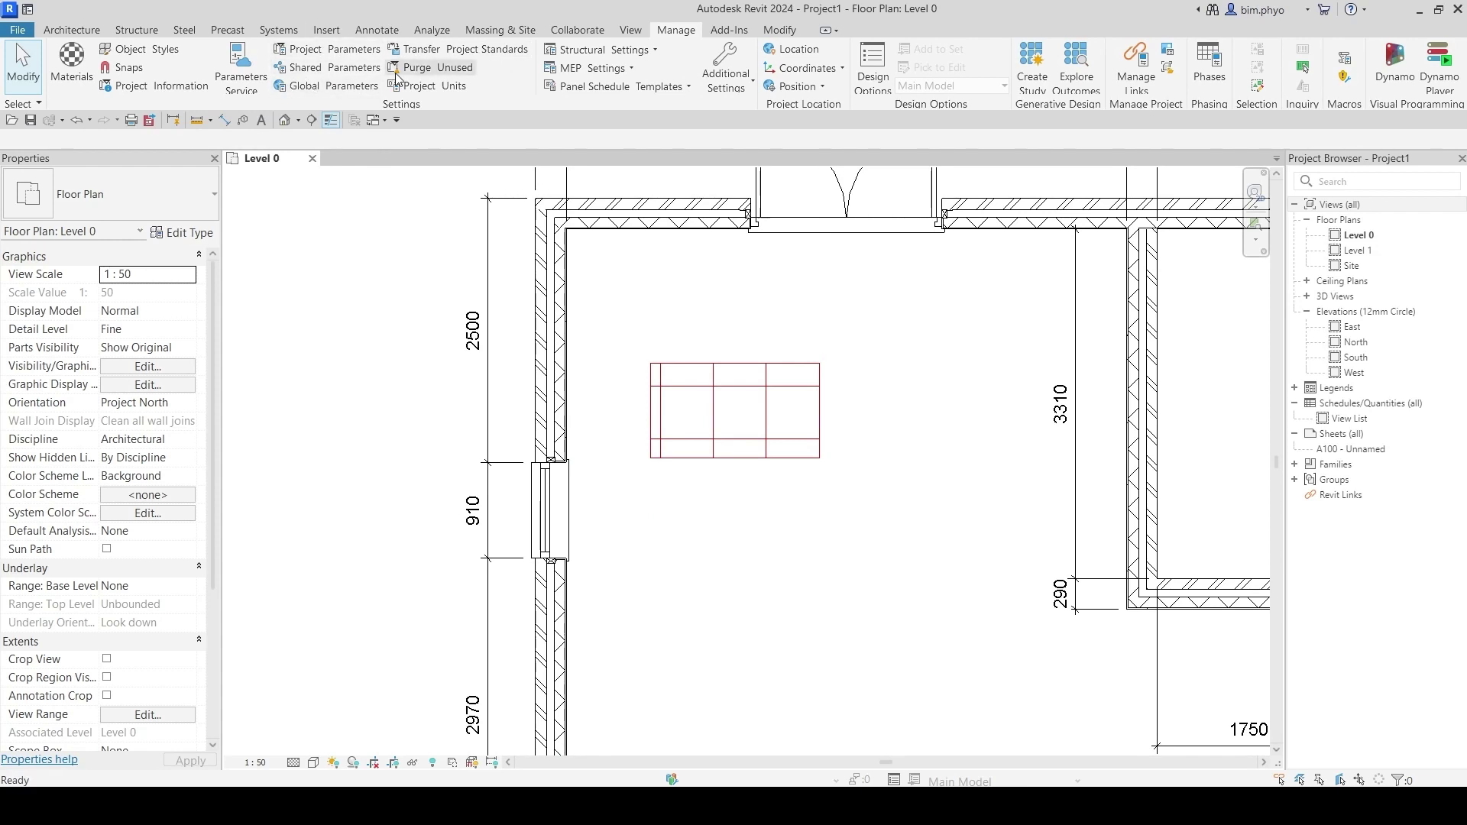
left_click(311, 120)
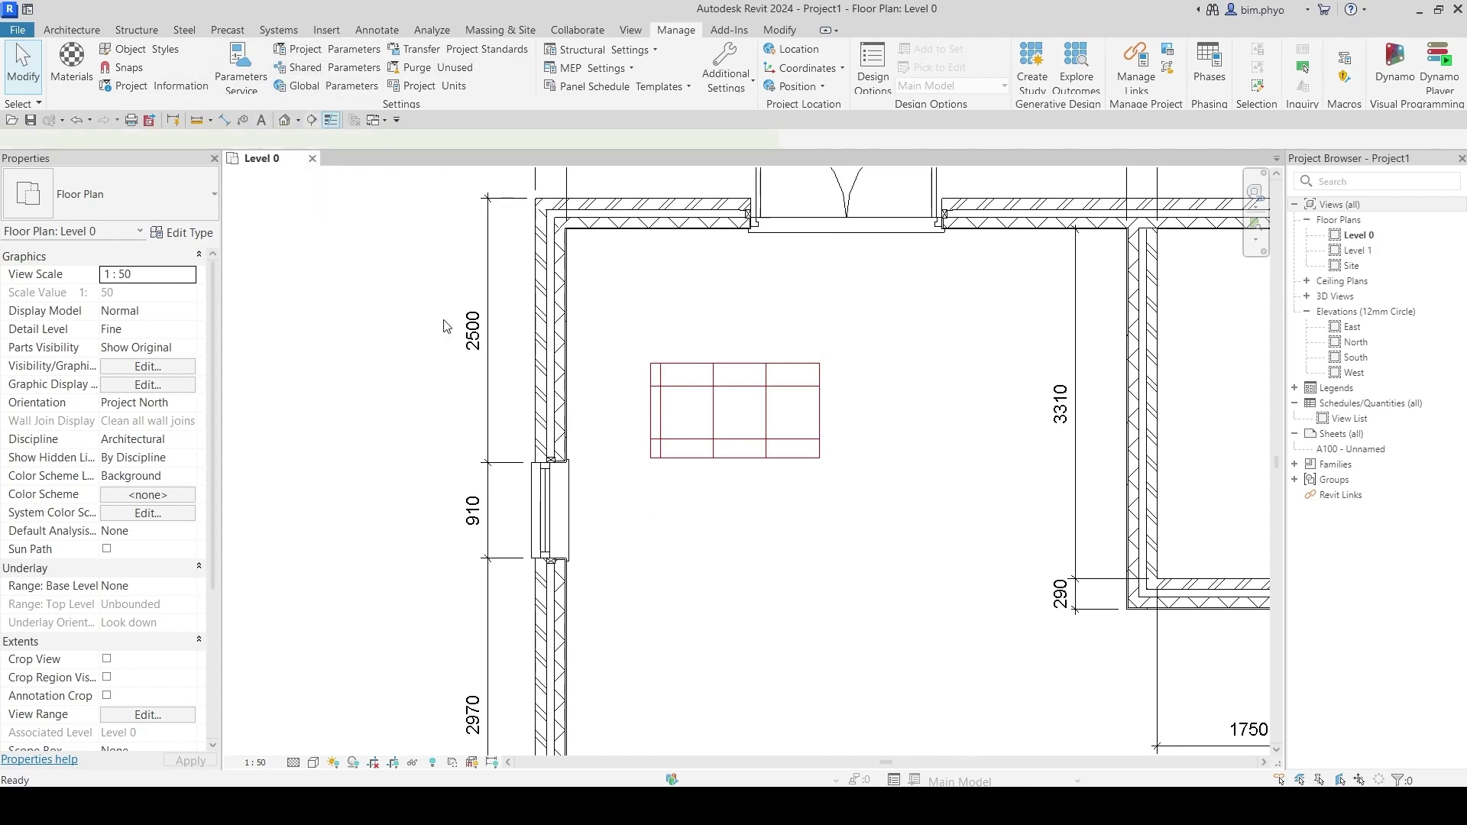
Step: Finish the section line across the left wall and go to its Section 1 view
left_click(641, 339)
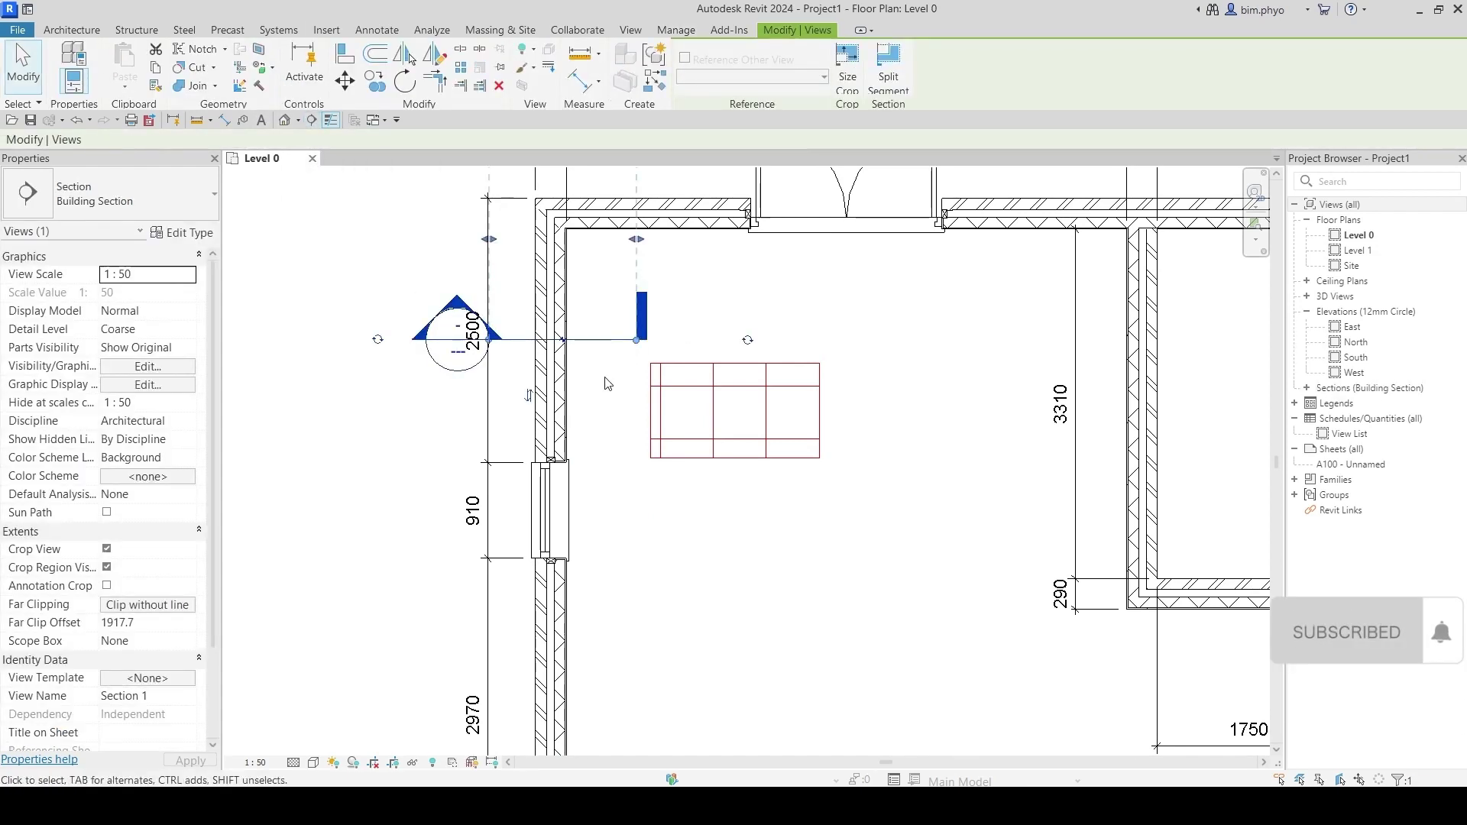
scroll(611, 344, "down", 3)
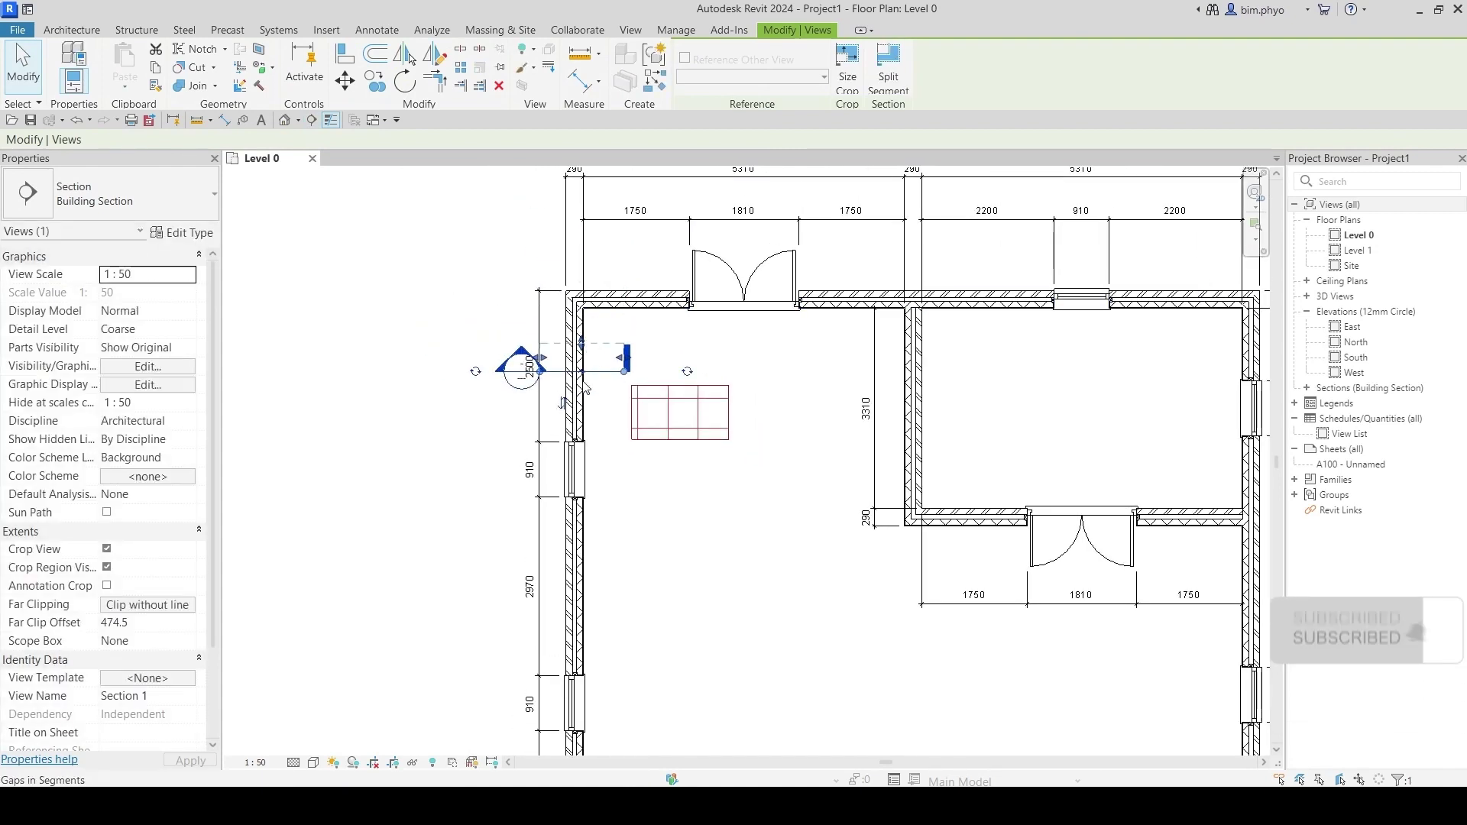
scroll(584, 385, "up", 2)
right_click(610, 314)
left_click(659, 407)
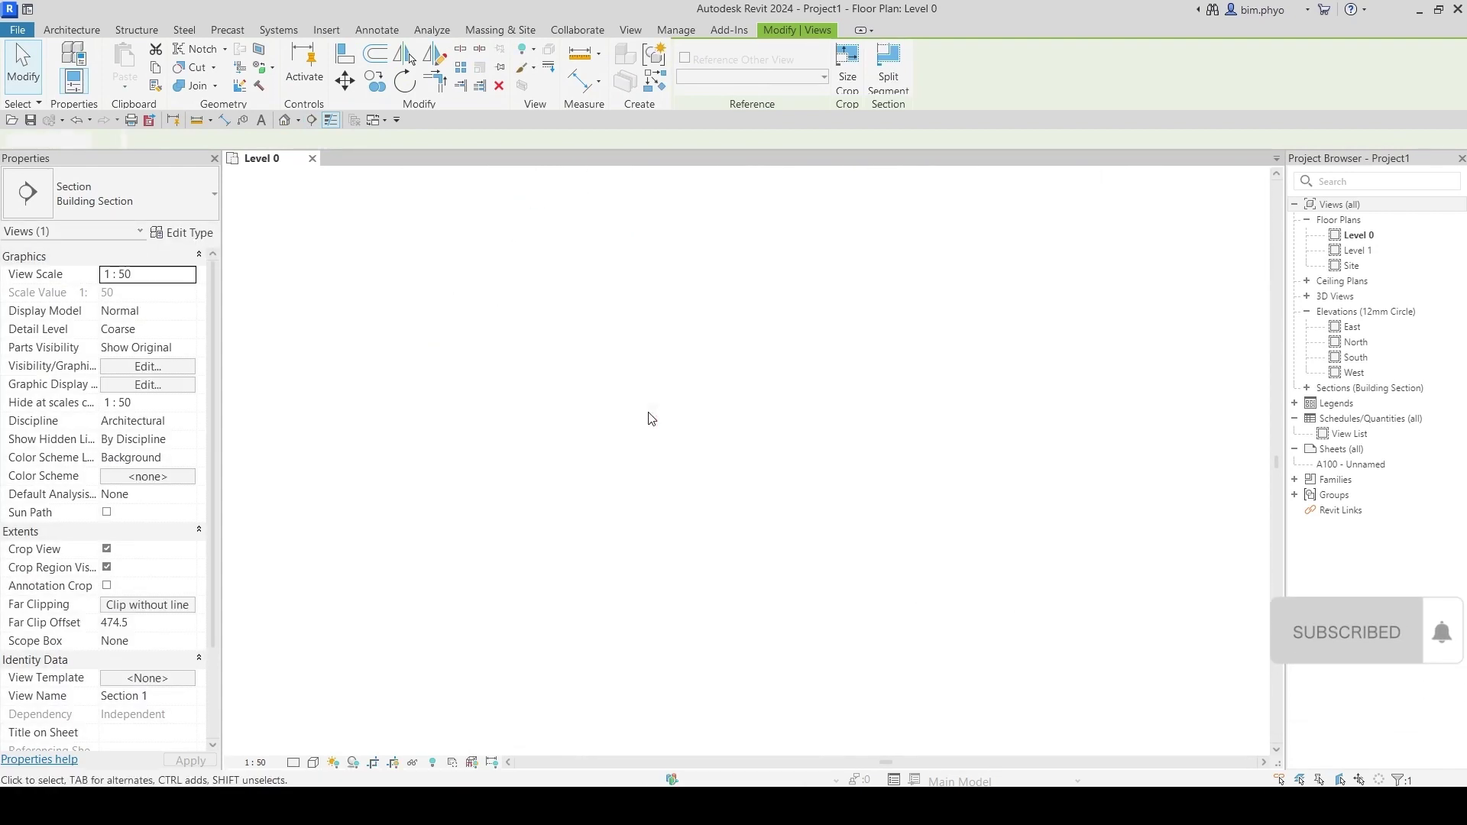
Step: Hide Section 1's crop region and pan the wall's base into view
left_click(107, 566)
scroll(691, 502, "up", 2)
scroll(642, 563, "down", 2)
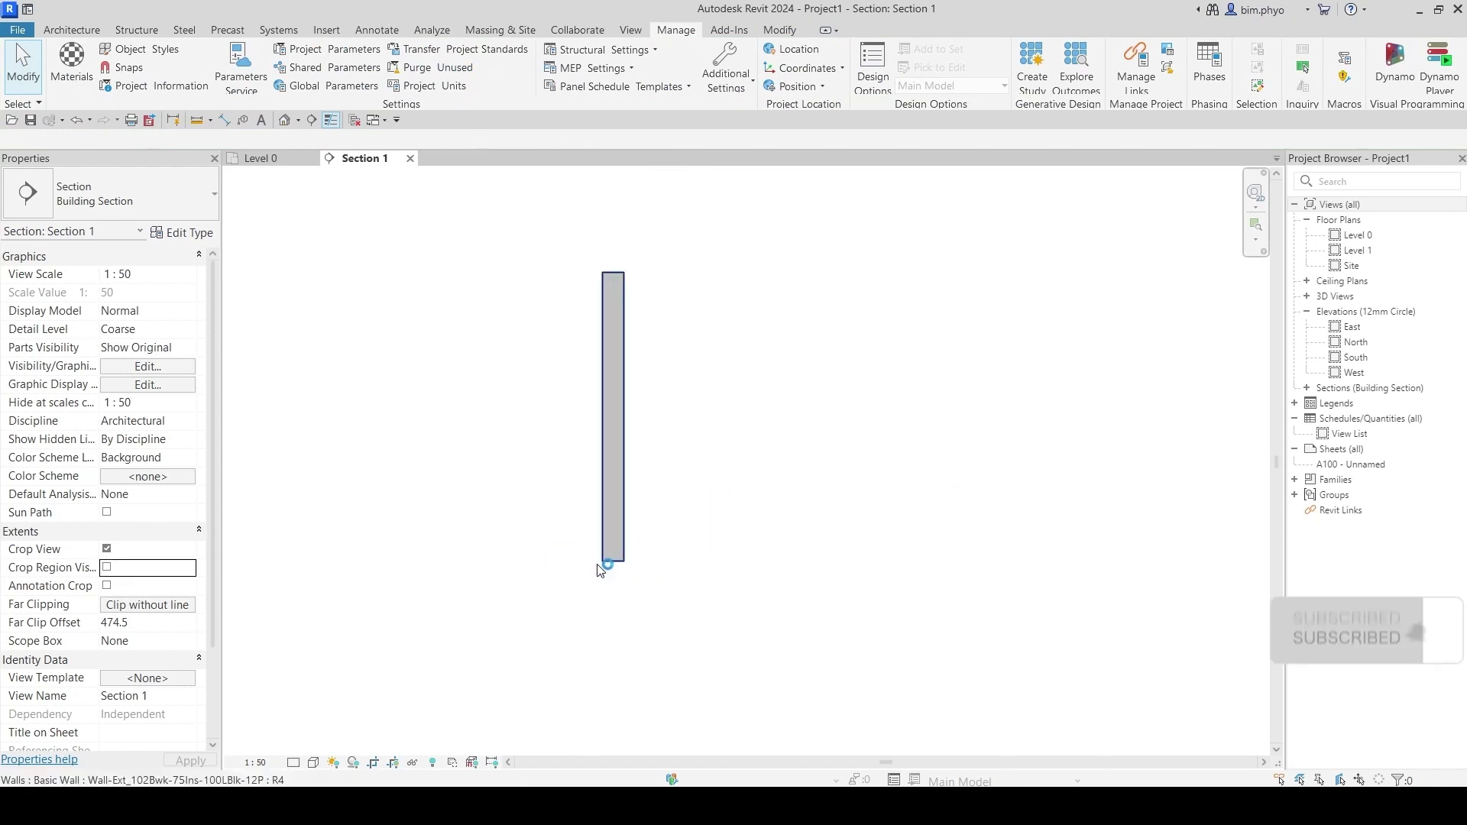
scroll(609, 563, "up", 3)
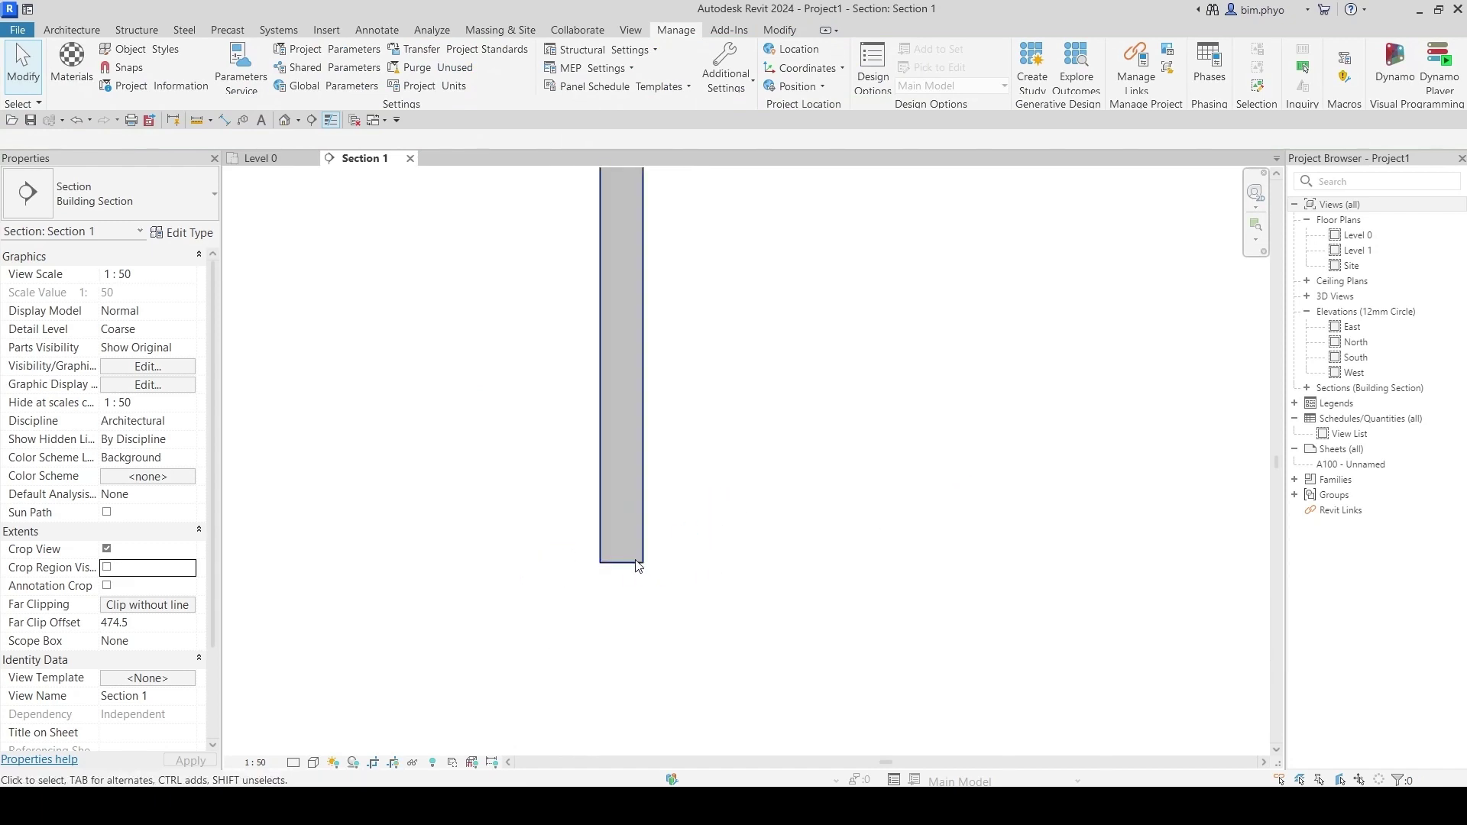
middle_click_drag(473, 445, 488, 480)
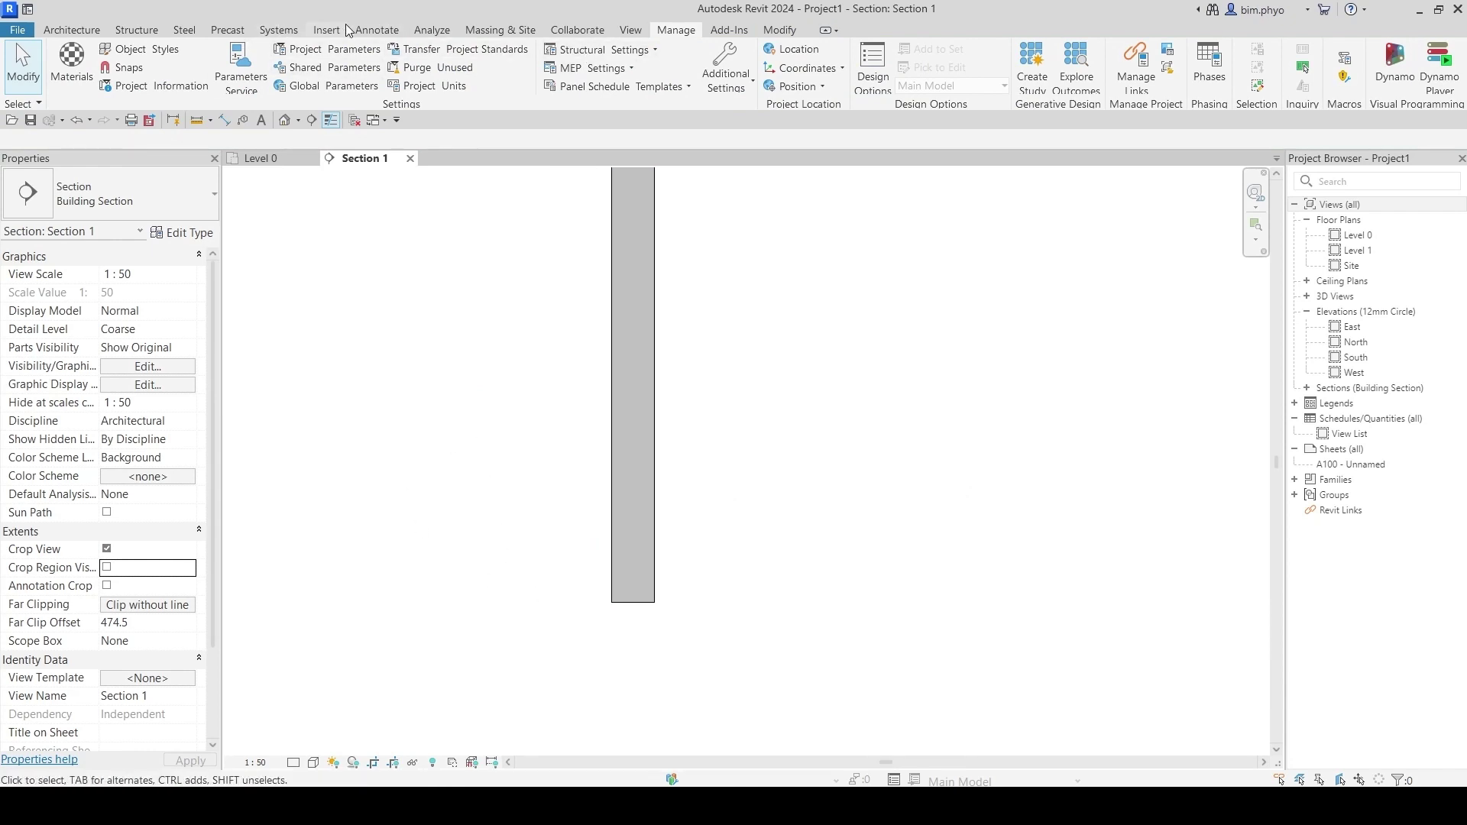
left_click(382, 31)
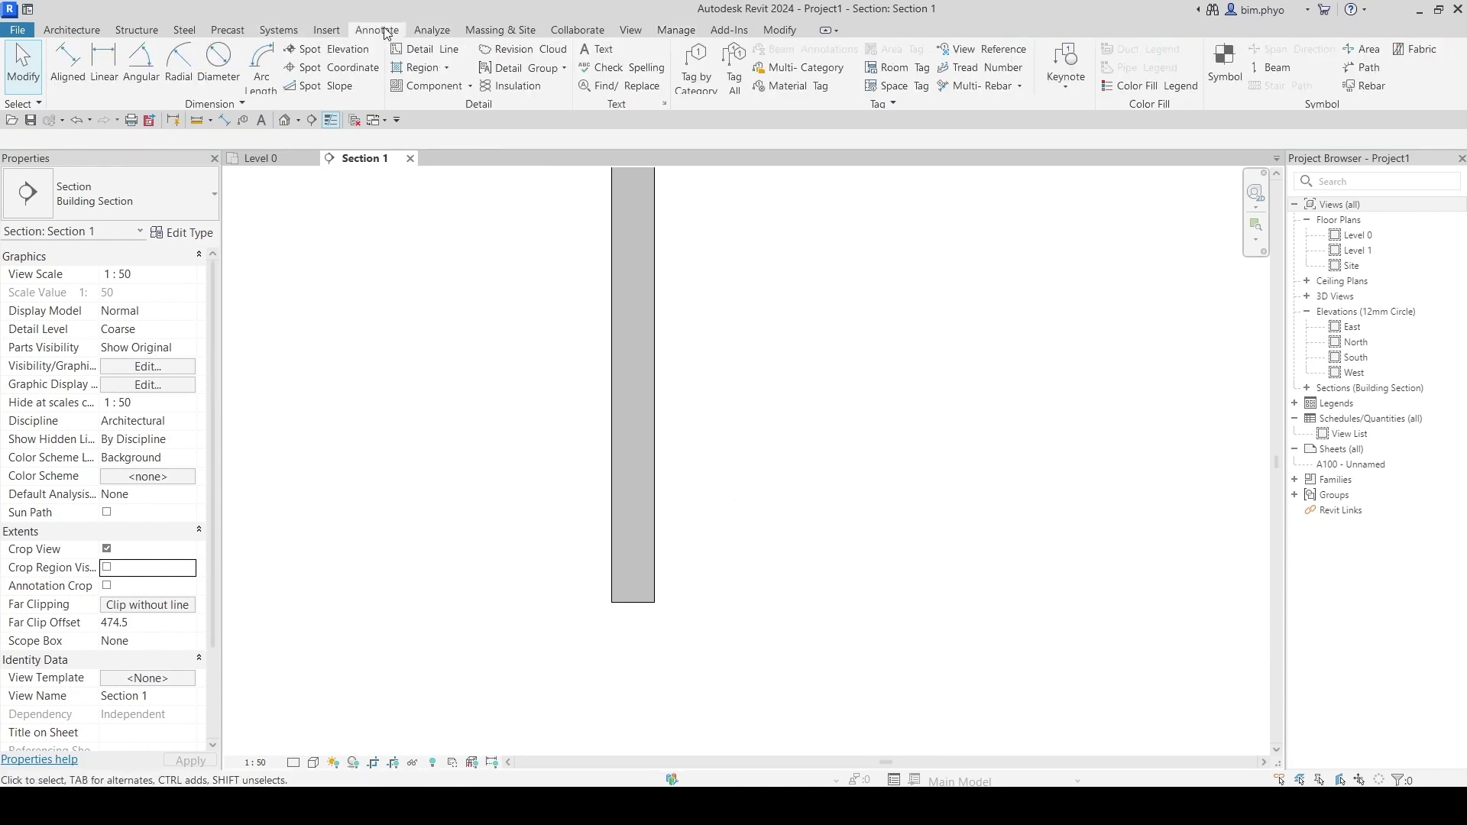
Step: Sketch a rectangular filled-region boundary below the wall and widen its left and right edges
left_click(426, 77)
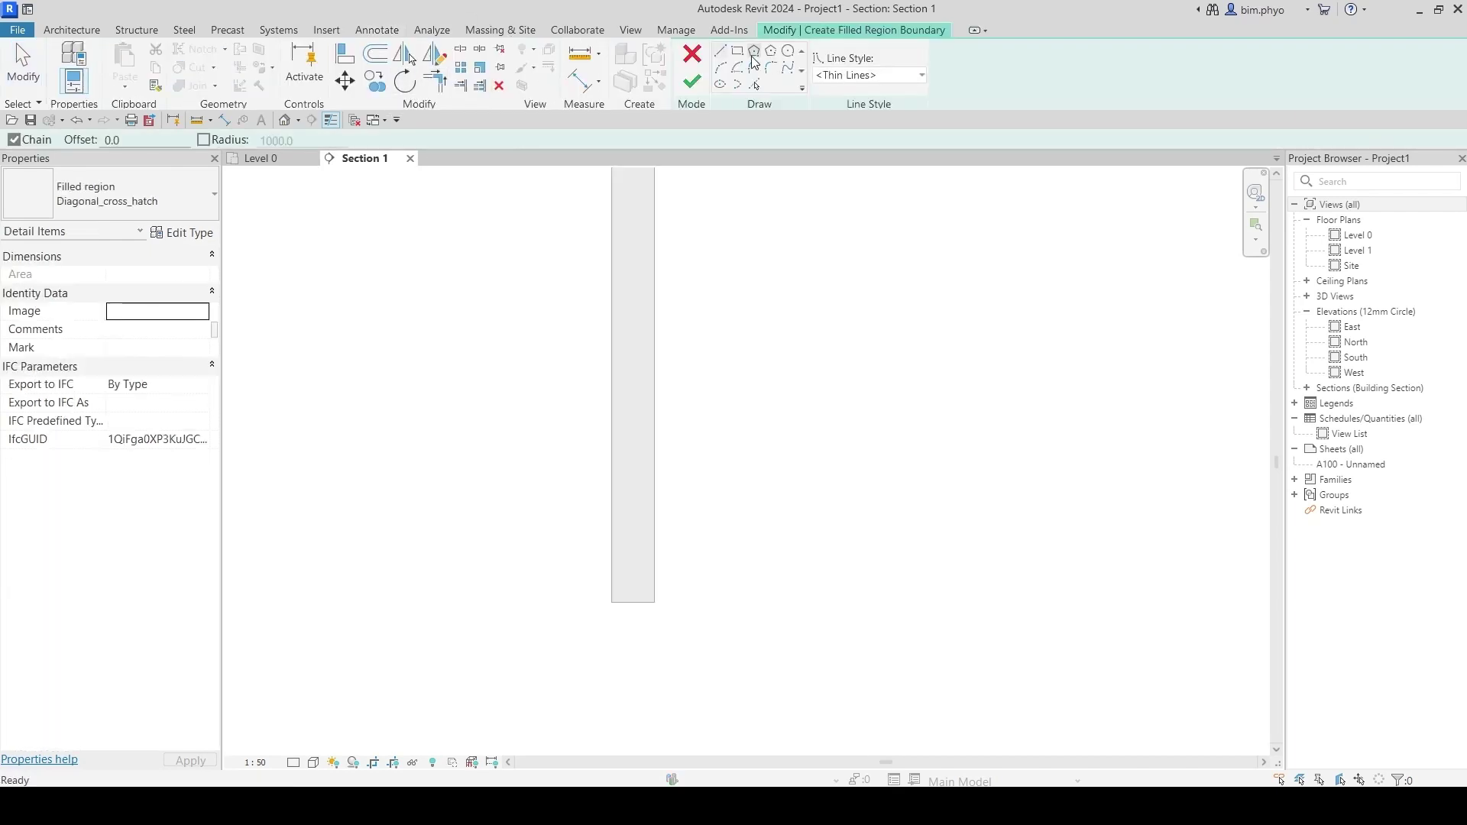
left_click(737, 51)
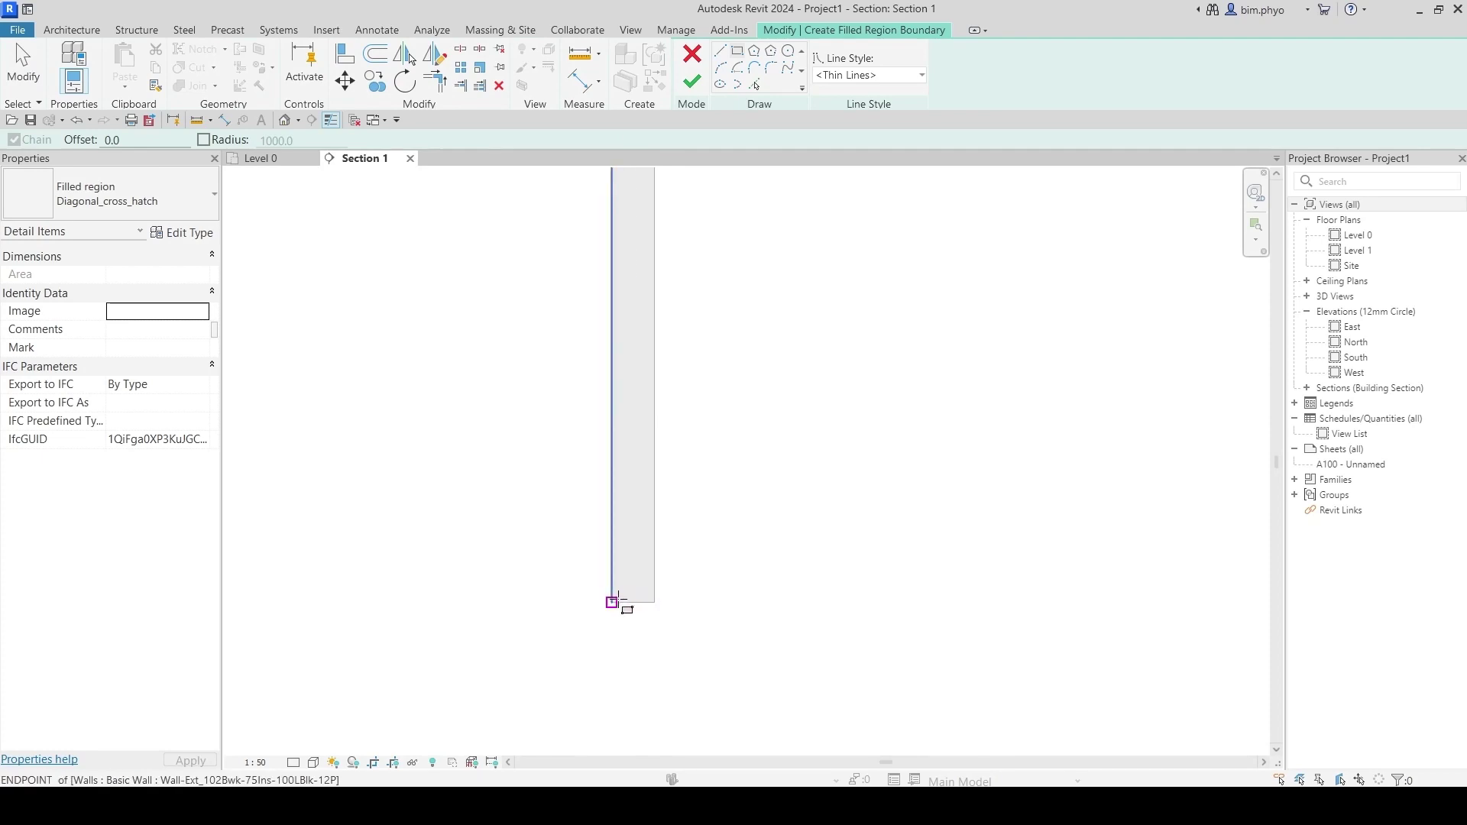
left_click(612, 603)
left_click(771, 690)
key("Escape")
left_click_drag(615, 633, 394, 645)
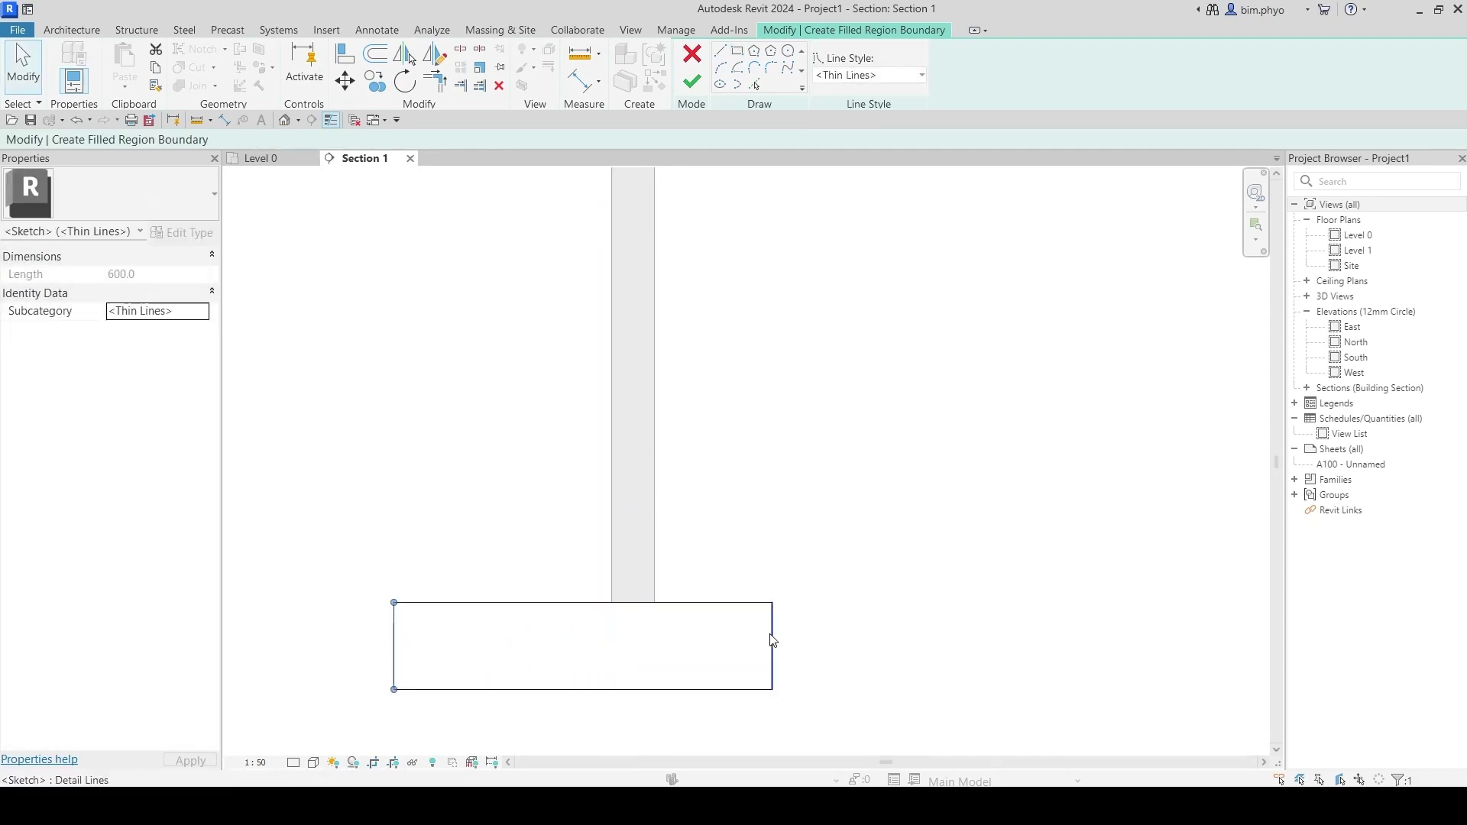
left_click_drag(773, 634, 849, 642)
left_click(939, 695)
Step: Set three of the rectangle's edges to Invisible lines and bring up the region type list
middle_click_drag(853, 745, 869, 663)
left_click_drag(868, 663, 365, 585)
left_click(859, 74)
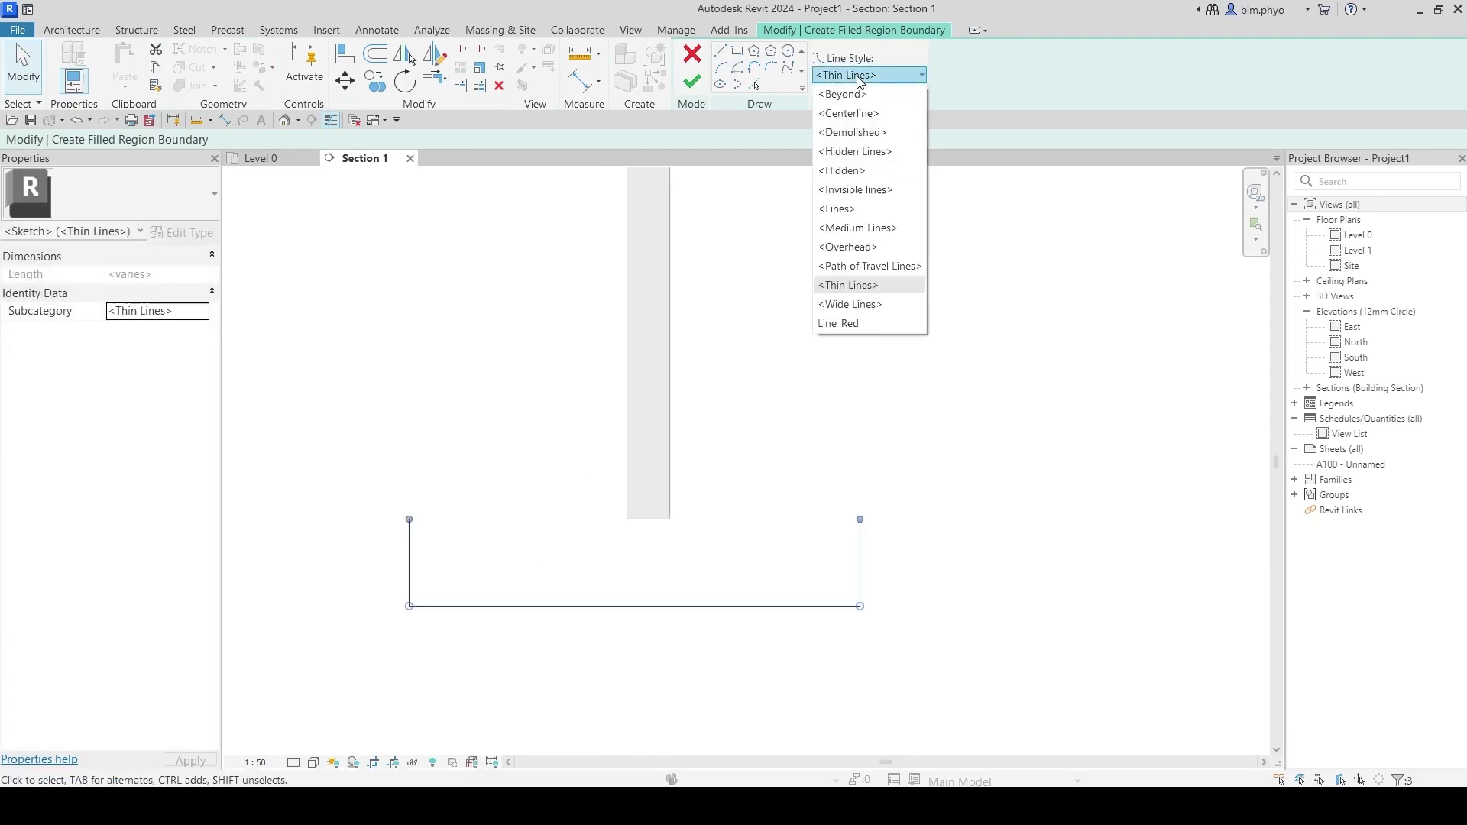
left_click(846, 191)
left_click(405, 346)
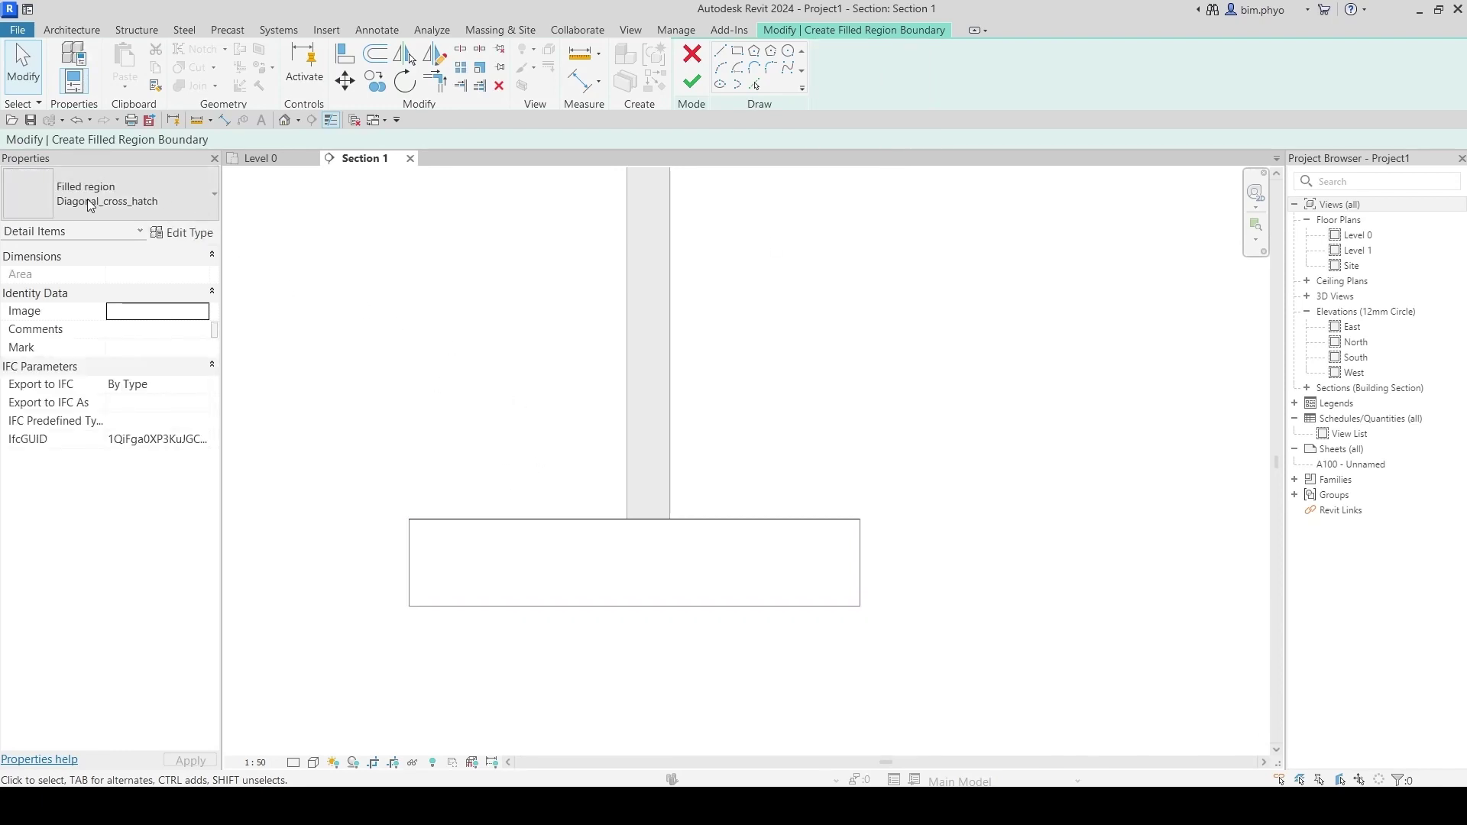
left_click(92, 202)
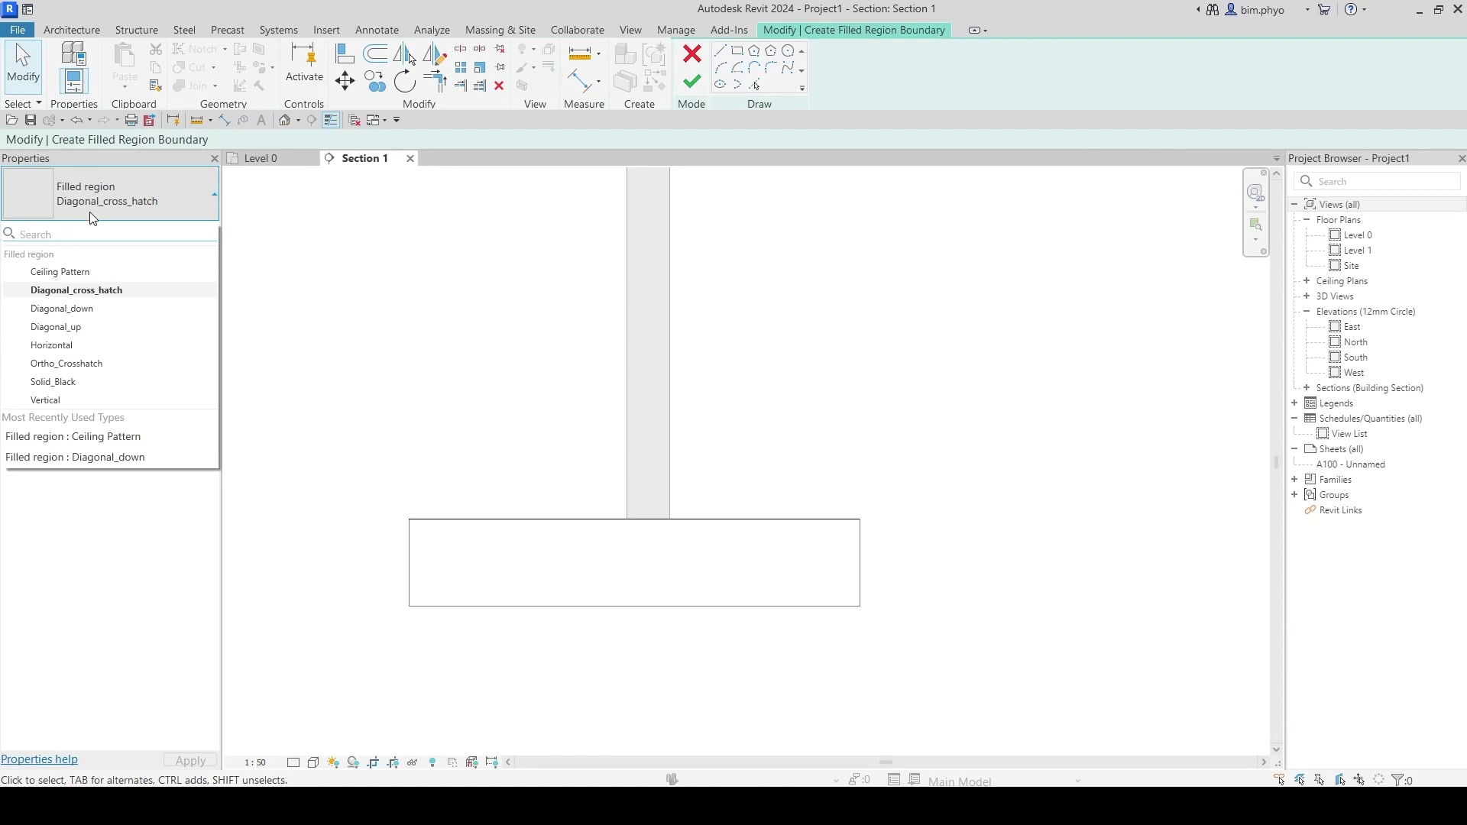
Step: Duplicate the filled region type as Earth with an Earth foreground fill pattern
left_click(90, 213)
left_click(183, 232)
left_click(1040, 195)
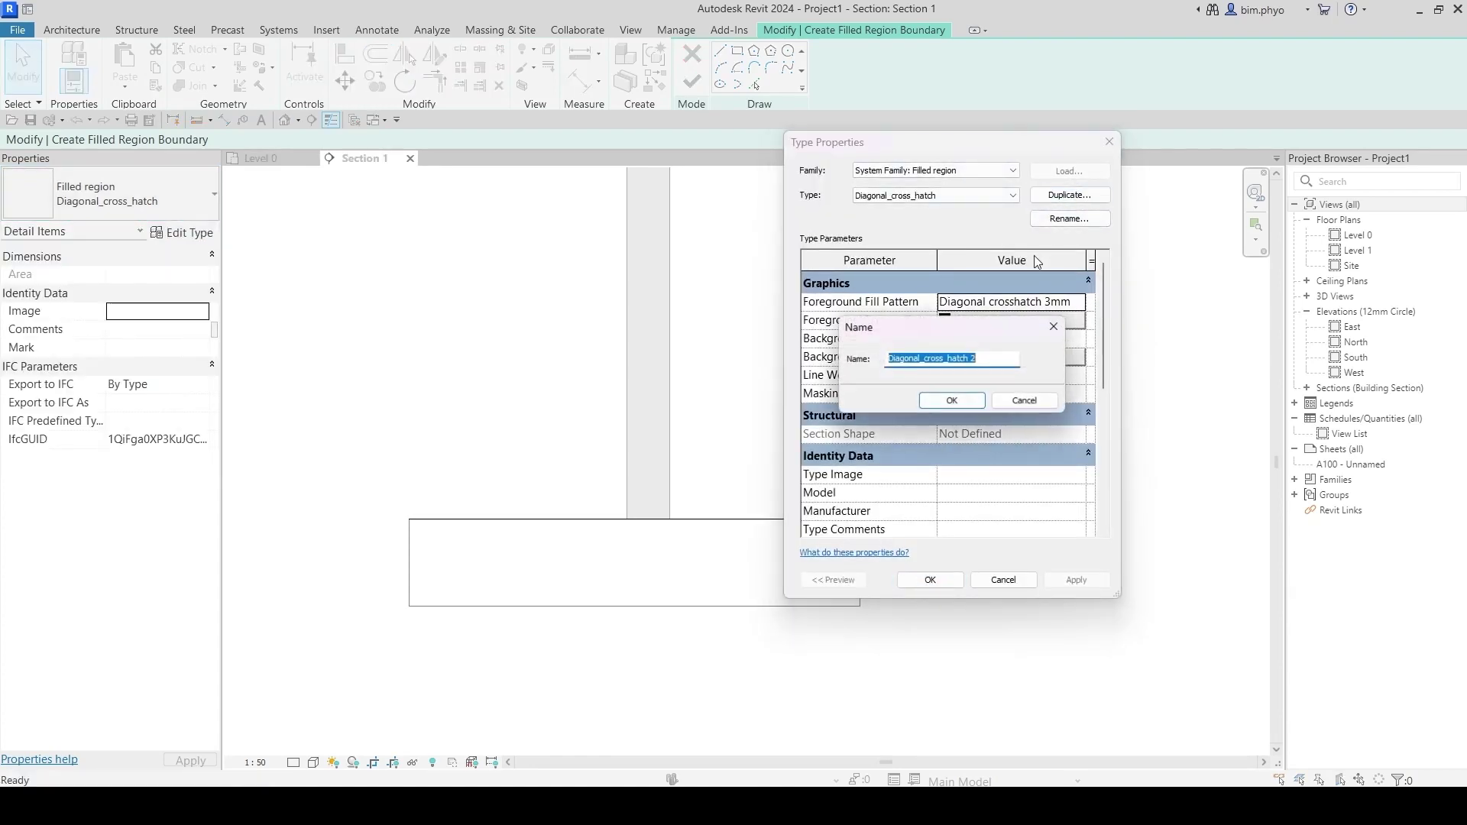
type("Earth")
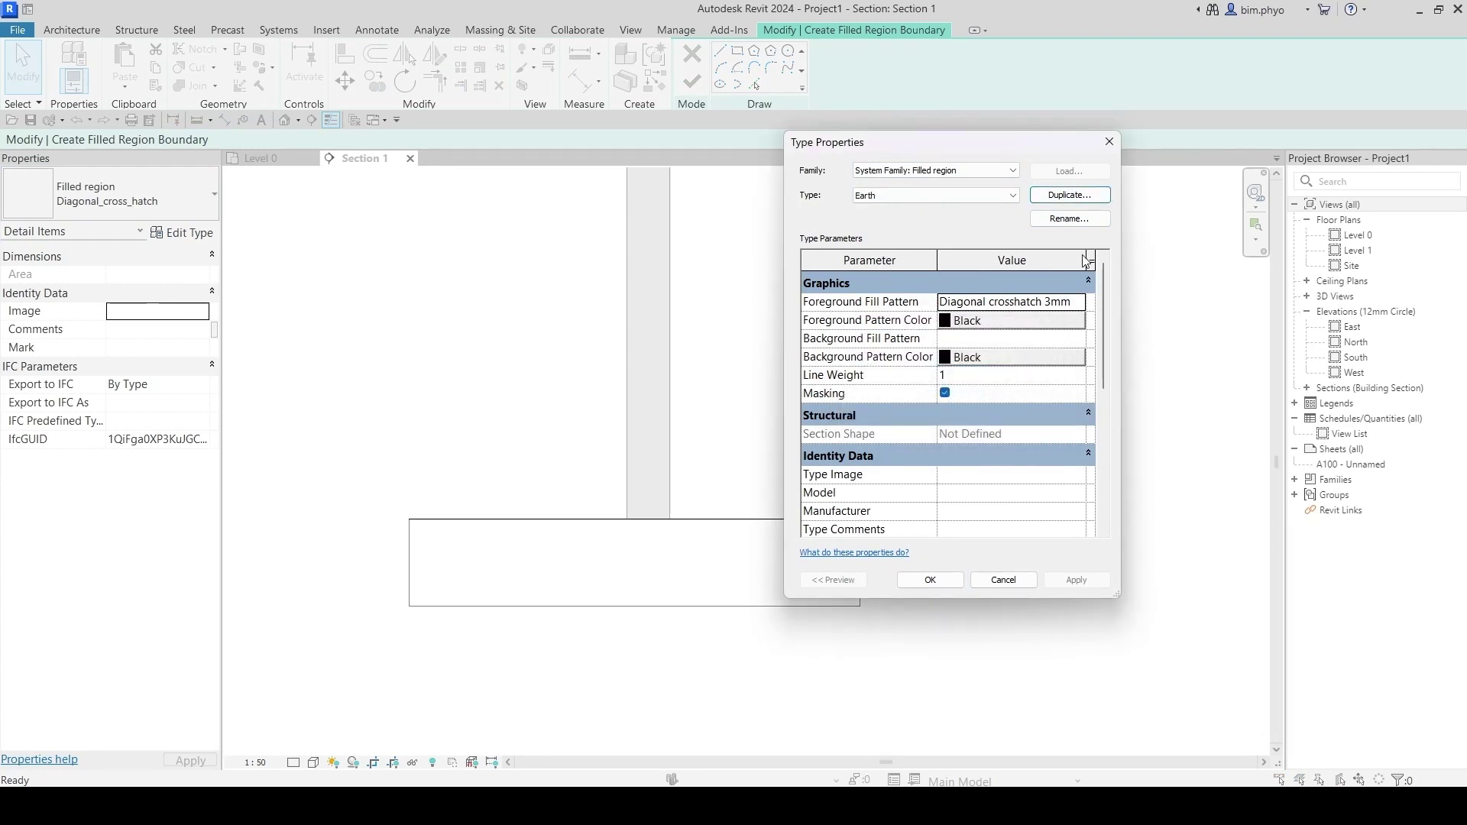
left_click(1080, 304)
scroll(810, 451, "down", 1)
left_click(838, 451)
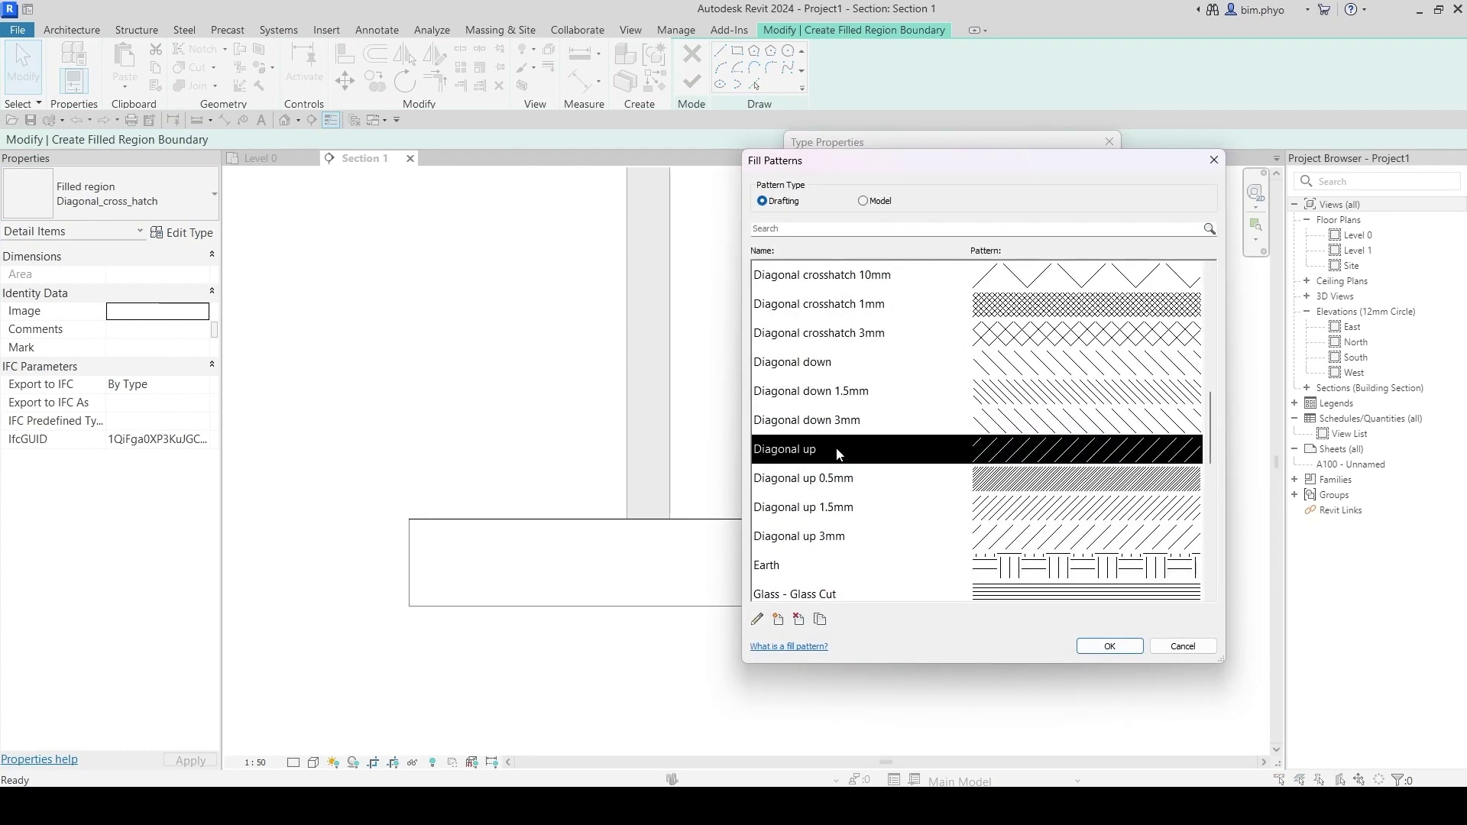
key("e")
double_click(884, 581)
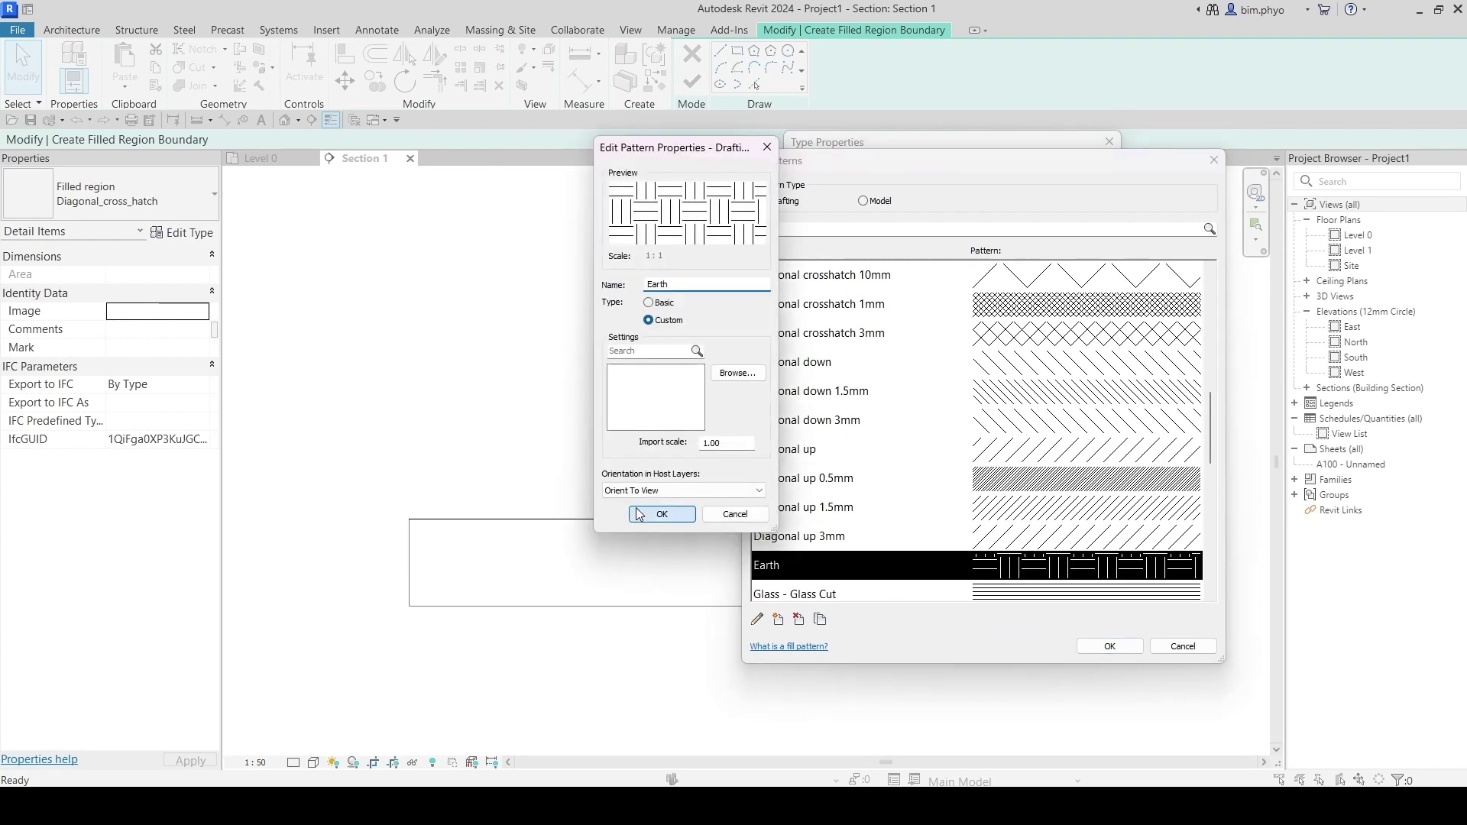
left_click(676, 513)
left_click(1109, 646)
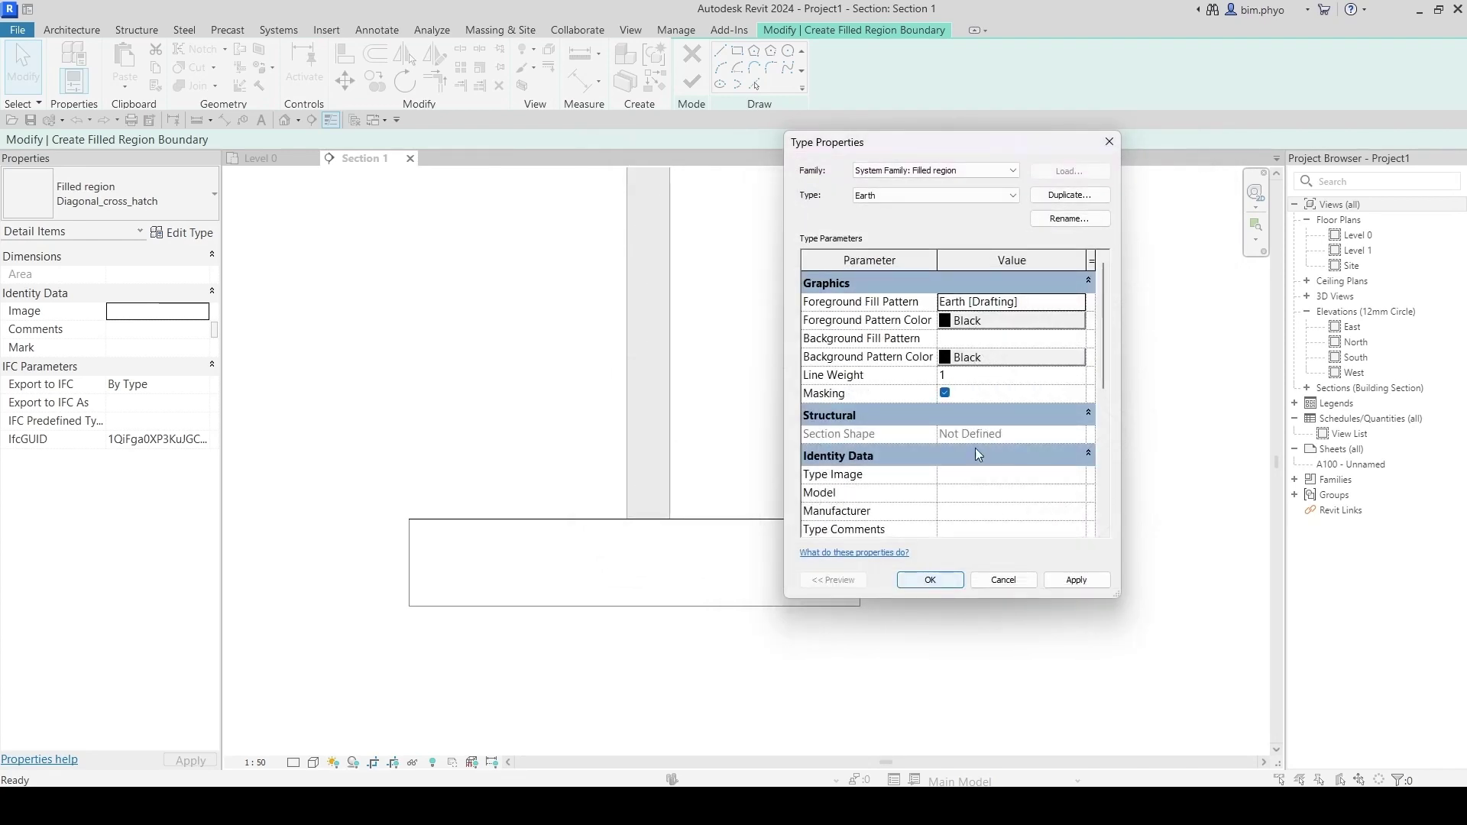
left_click(930, 579)
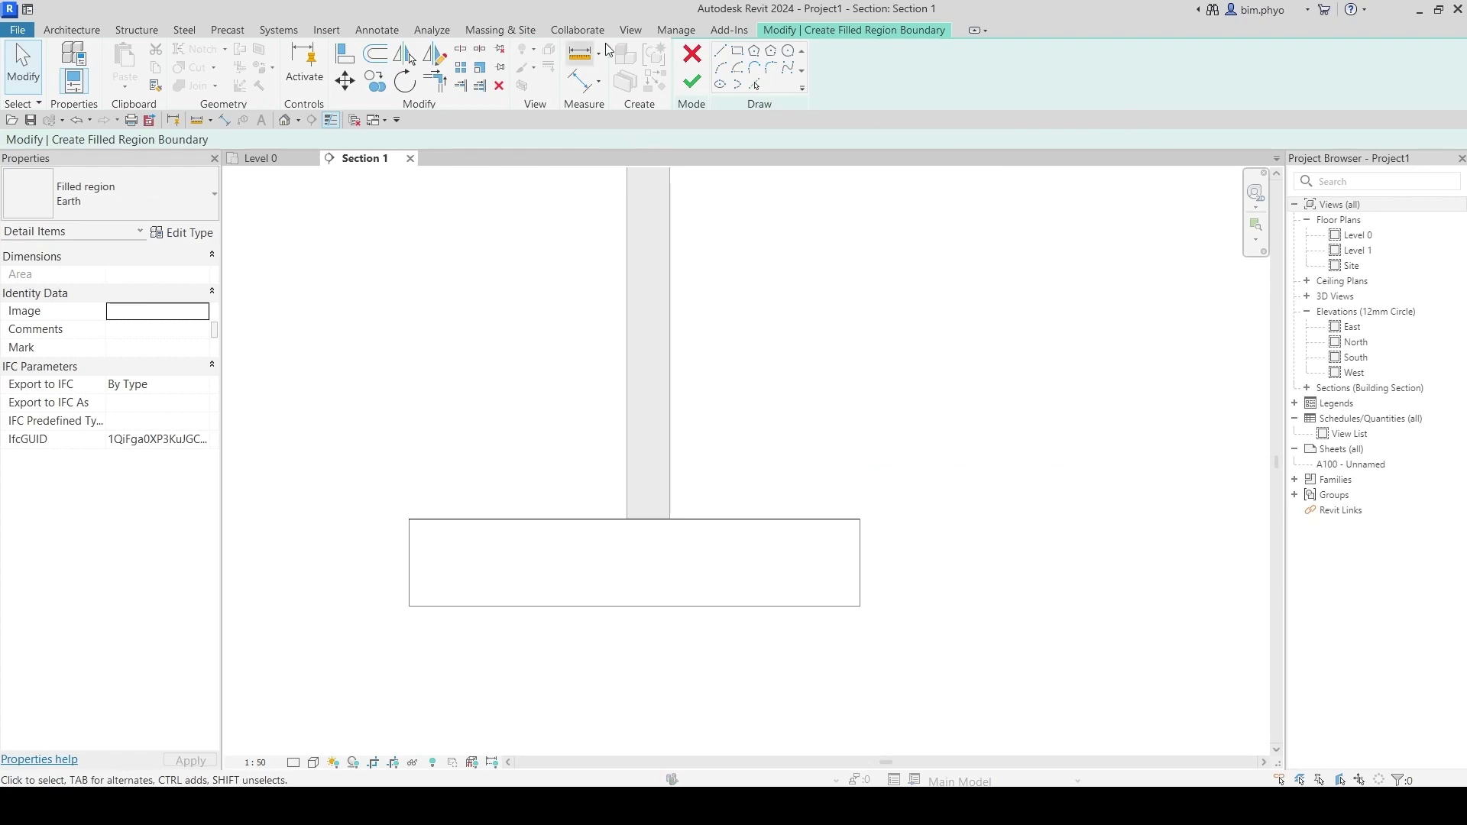
Step: Finish the Earth filled region sketch and recentre the section view on it
left_click(691, 82)
left_click(854, 588)
middle_click_drag(637, 603, 729, 443)
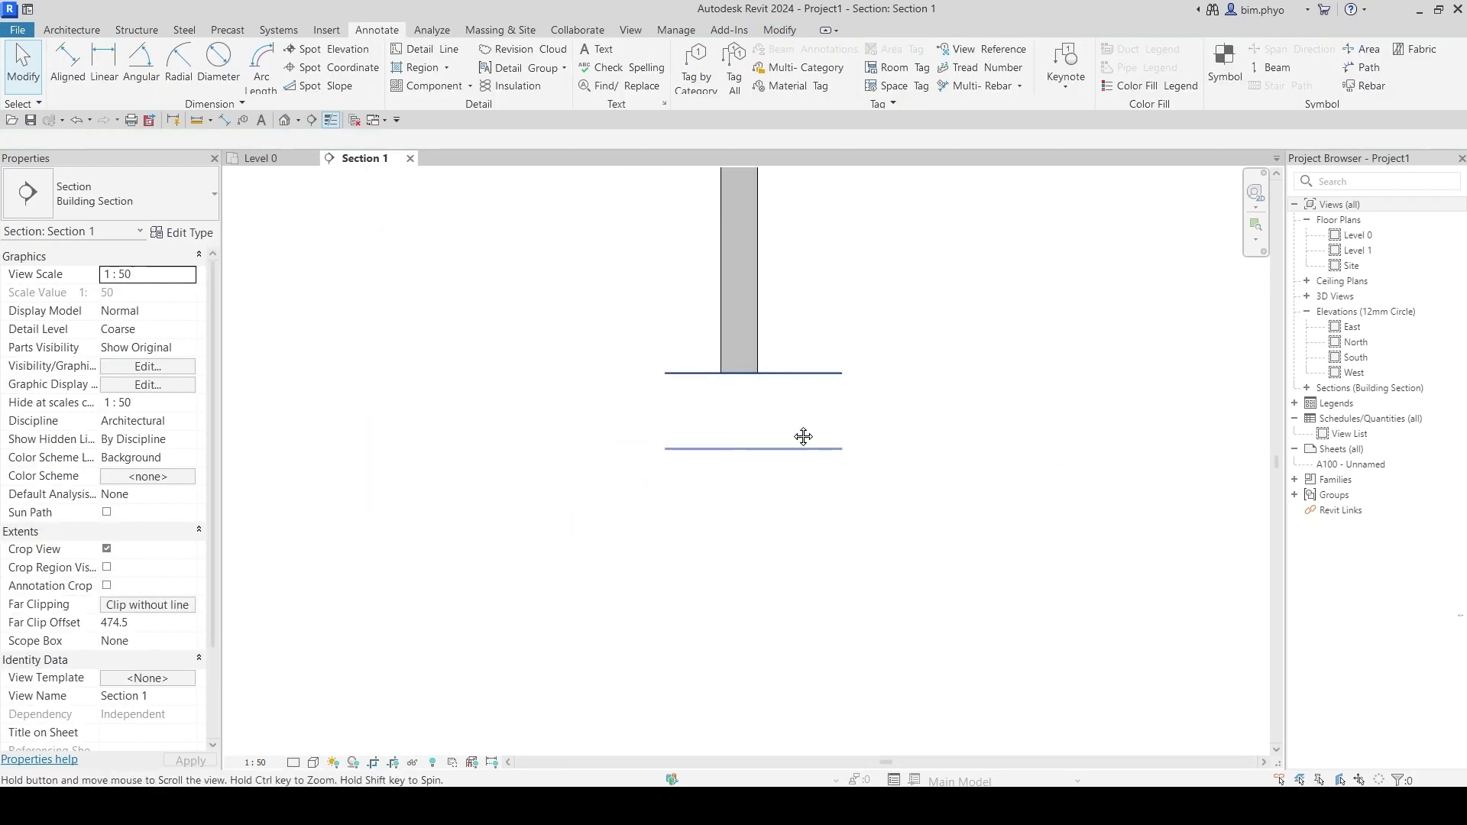
scroll(803, 435, "up", 3)
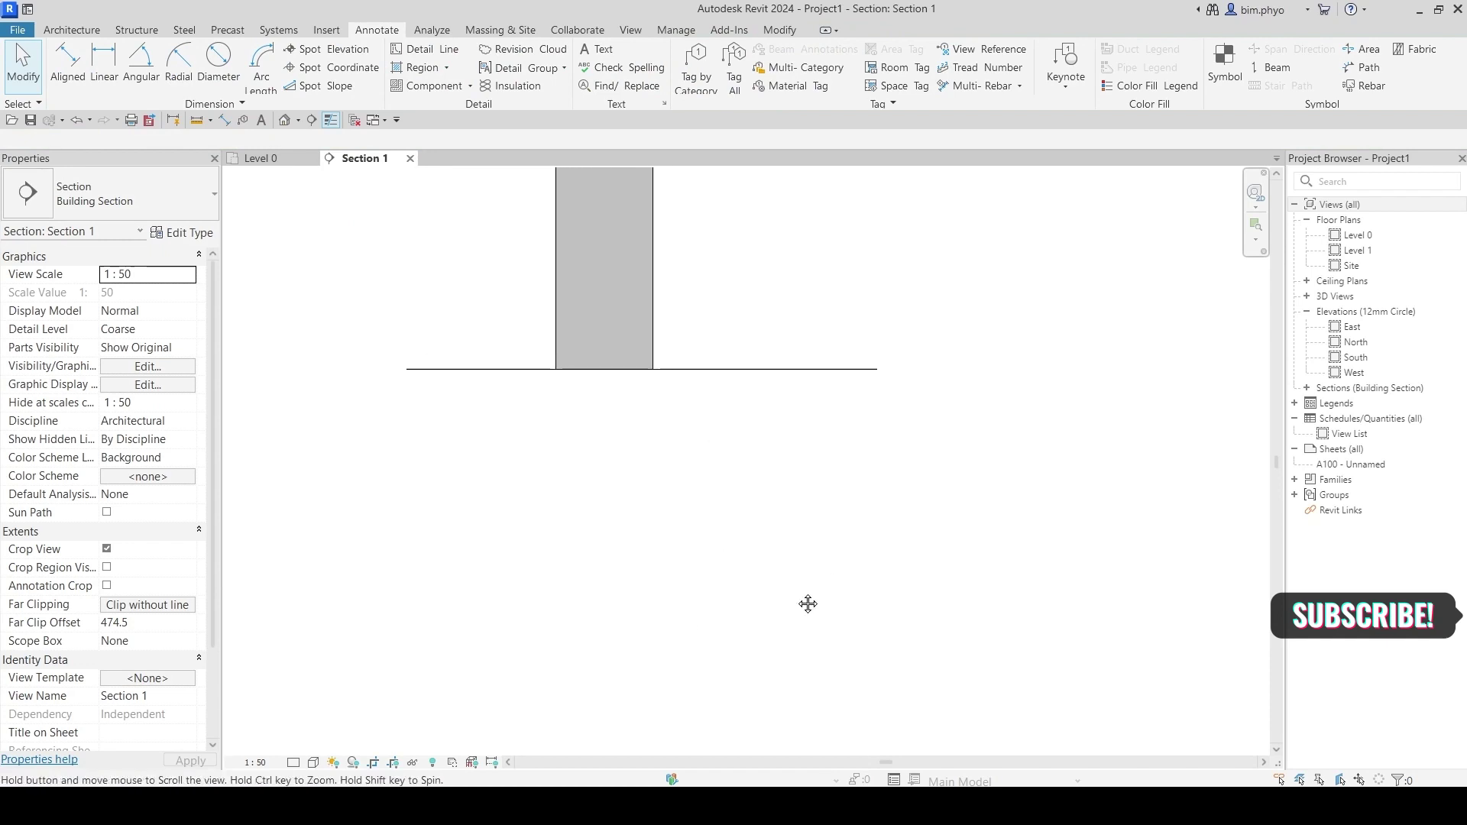
scroll(752, 604, "down", 3)
scroll(698, 584, "up", 3)
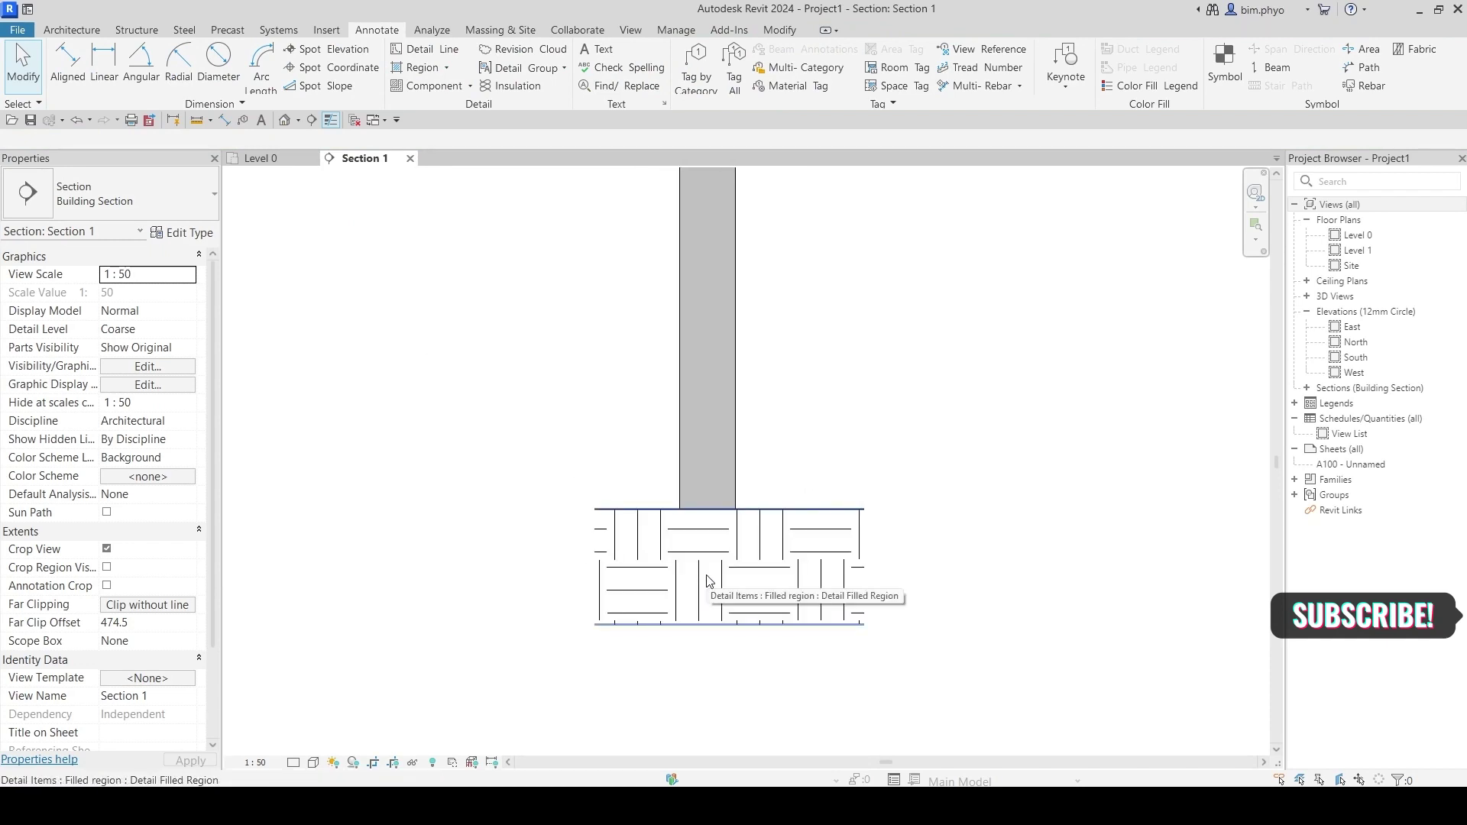
Step: Stretch the Earth region's top edge upward to enclose the wall base, reaching 5.022 m²
left_click(684, 591)
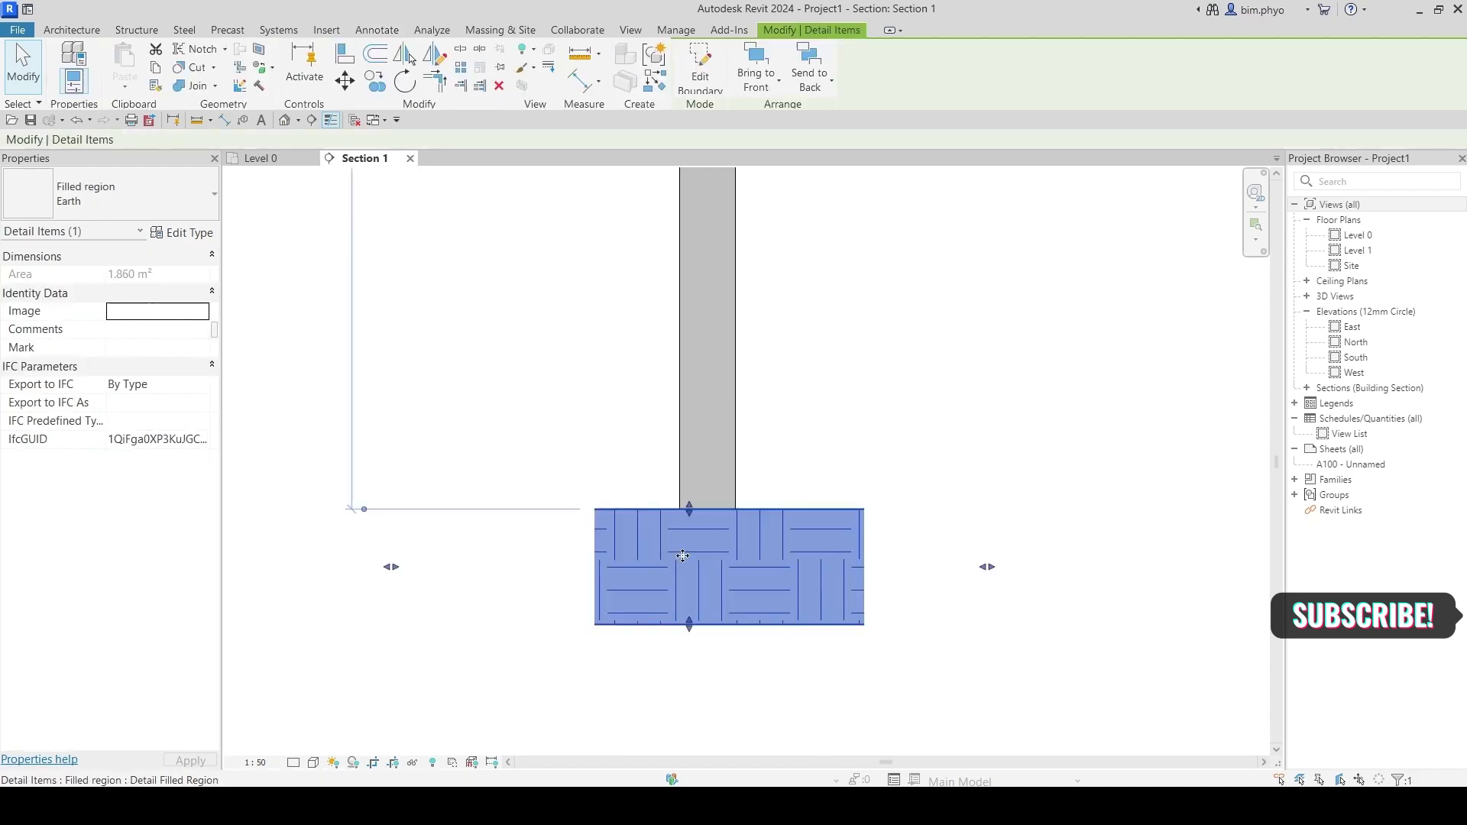
left_click_drag(687, 505, 686, 313)
left_click(1136, 465)
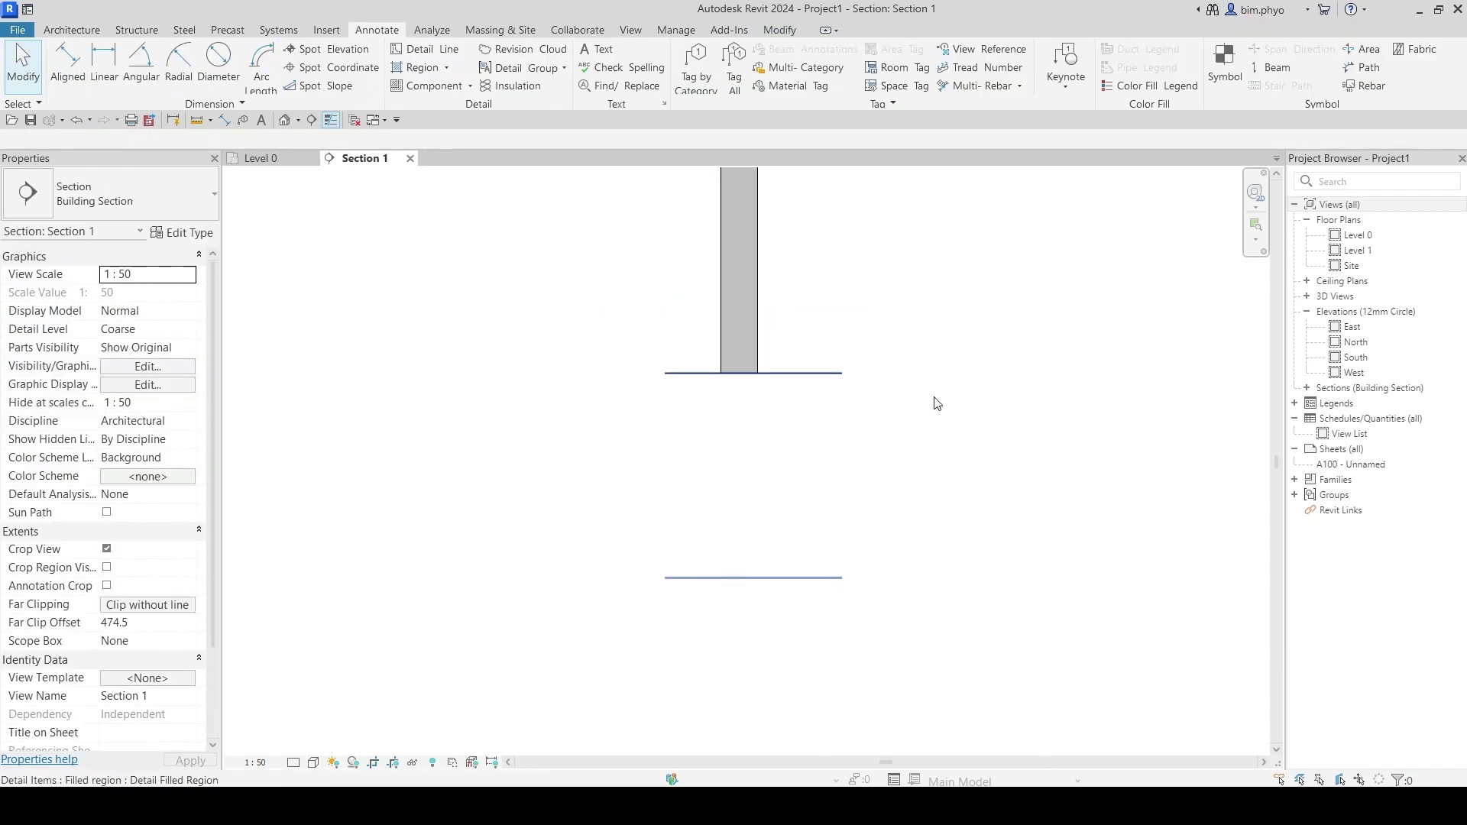
left_click(691, 535)
scroll(678, 275, "up", 3)
scroll(701, 495, "down", 3)
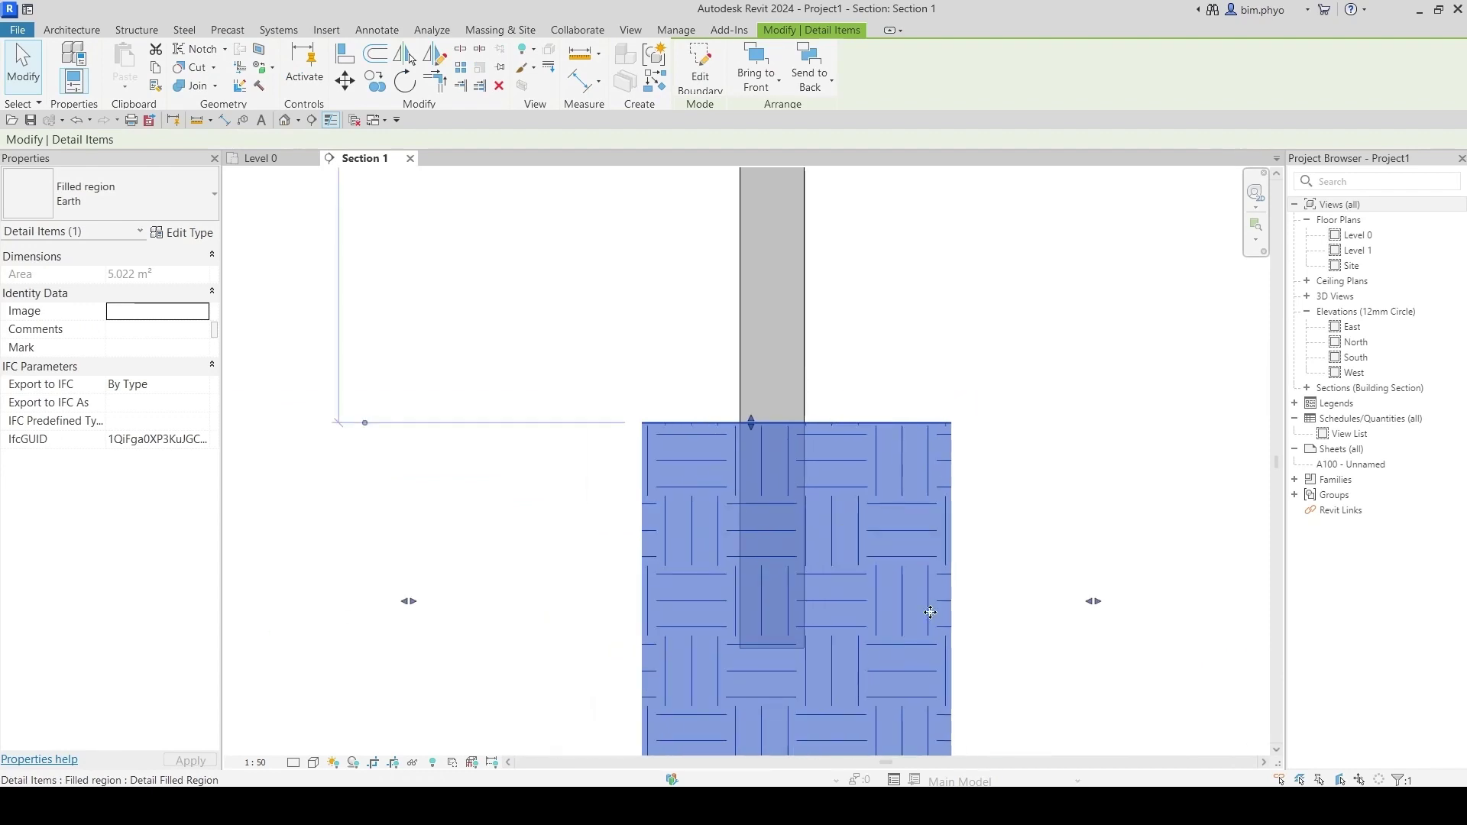
middle_click_drag(695, 457, 709, 414)
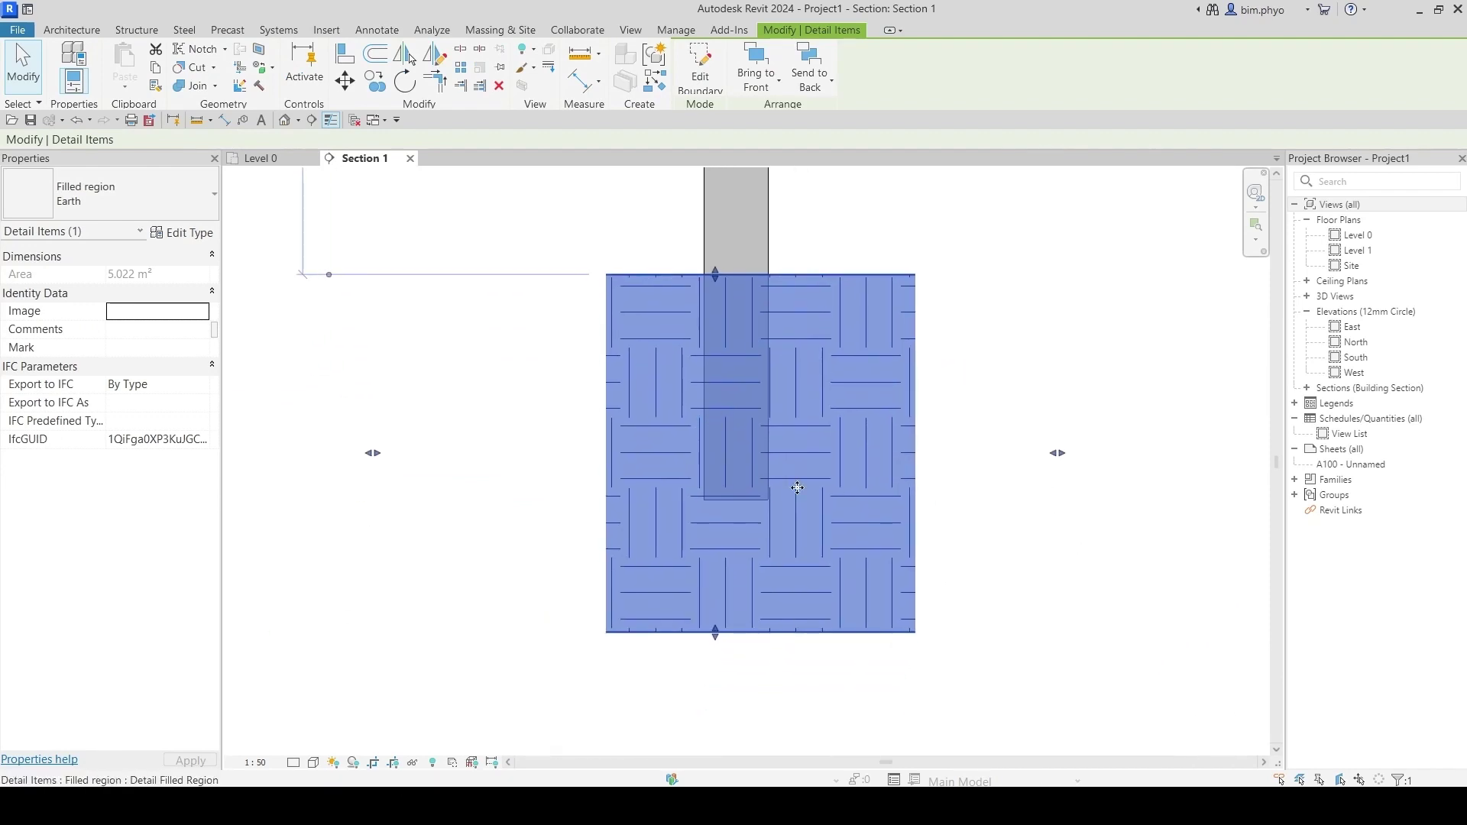
Step: Override the Earth region's graphics in this view with transparency around 49
right_click(799, 411)
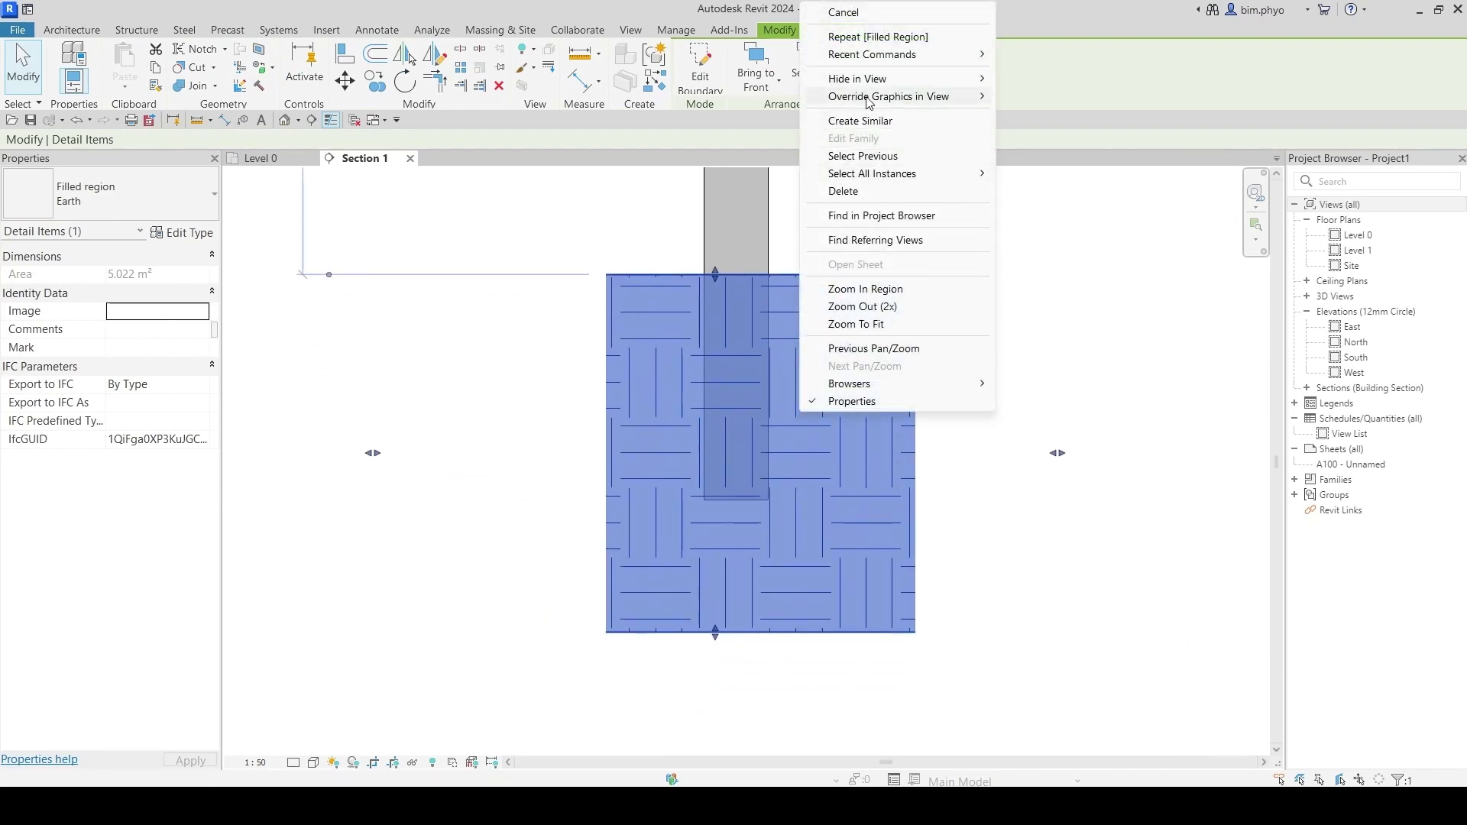
mouse_move(869, 99)
left_click(1024, 95)
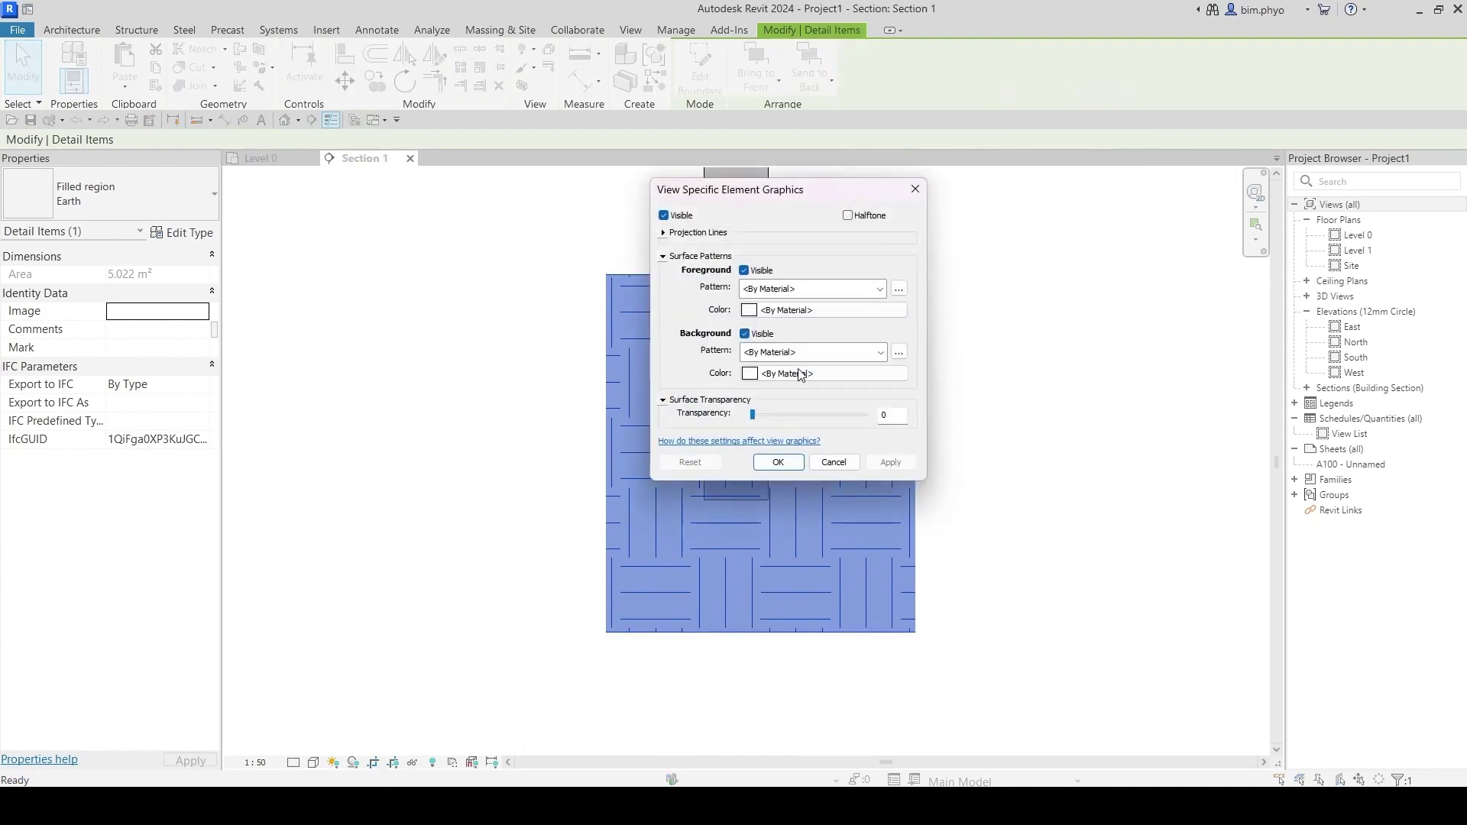
left_click_drag(753, 414, 811, 416)
left_click(777, 462)
left_click(1130, 635)
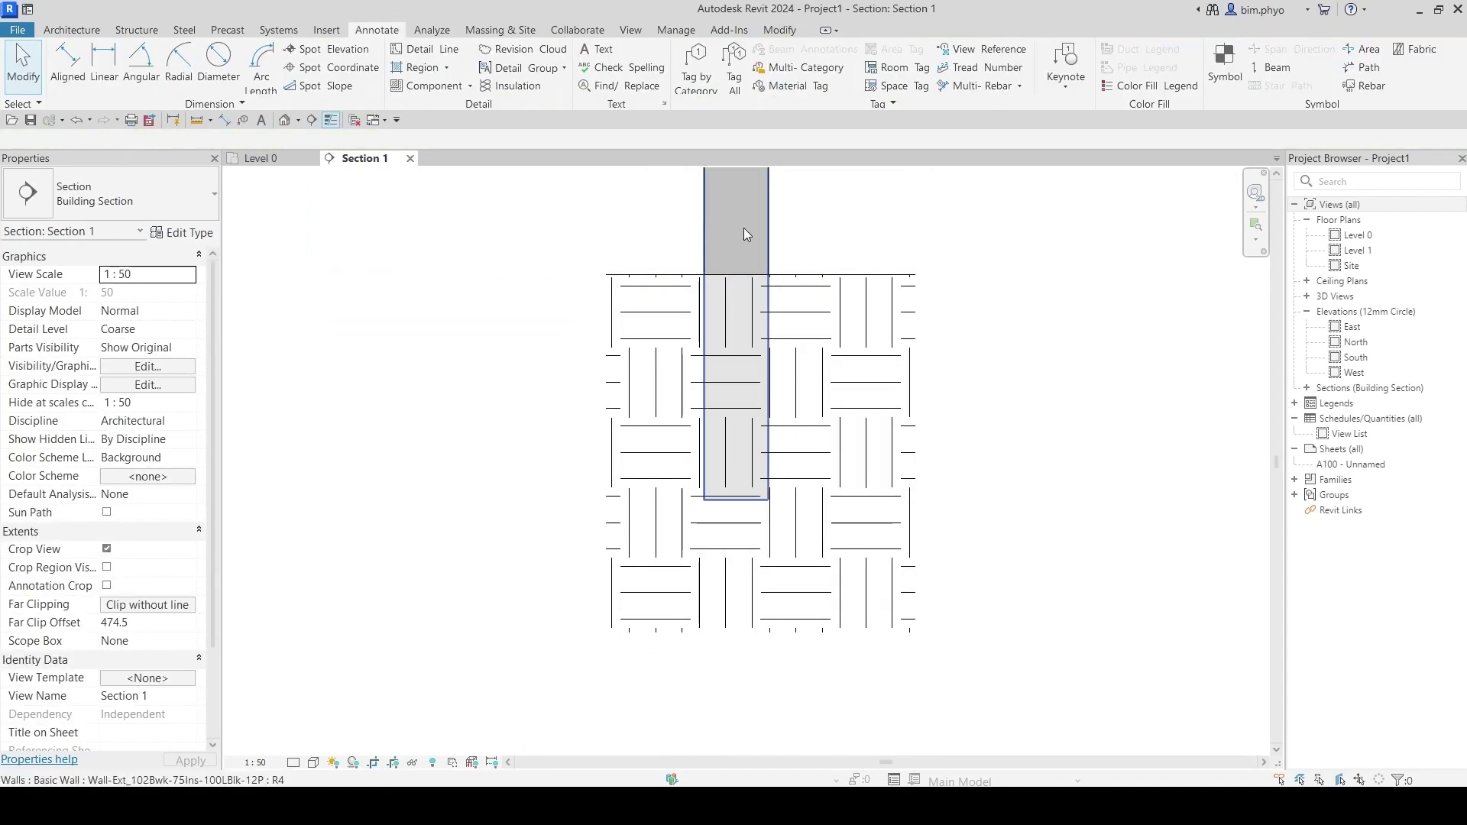
Step: Pull the region's top edge down to a shallow 1.860 m² band under the wall
middle_click_drag(744, 234, 745, 272)
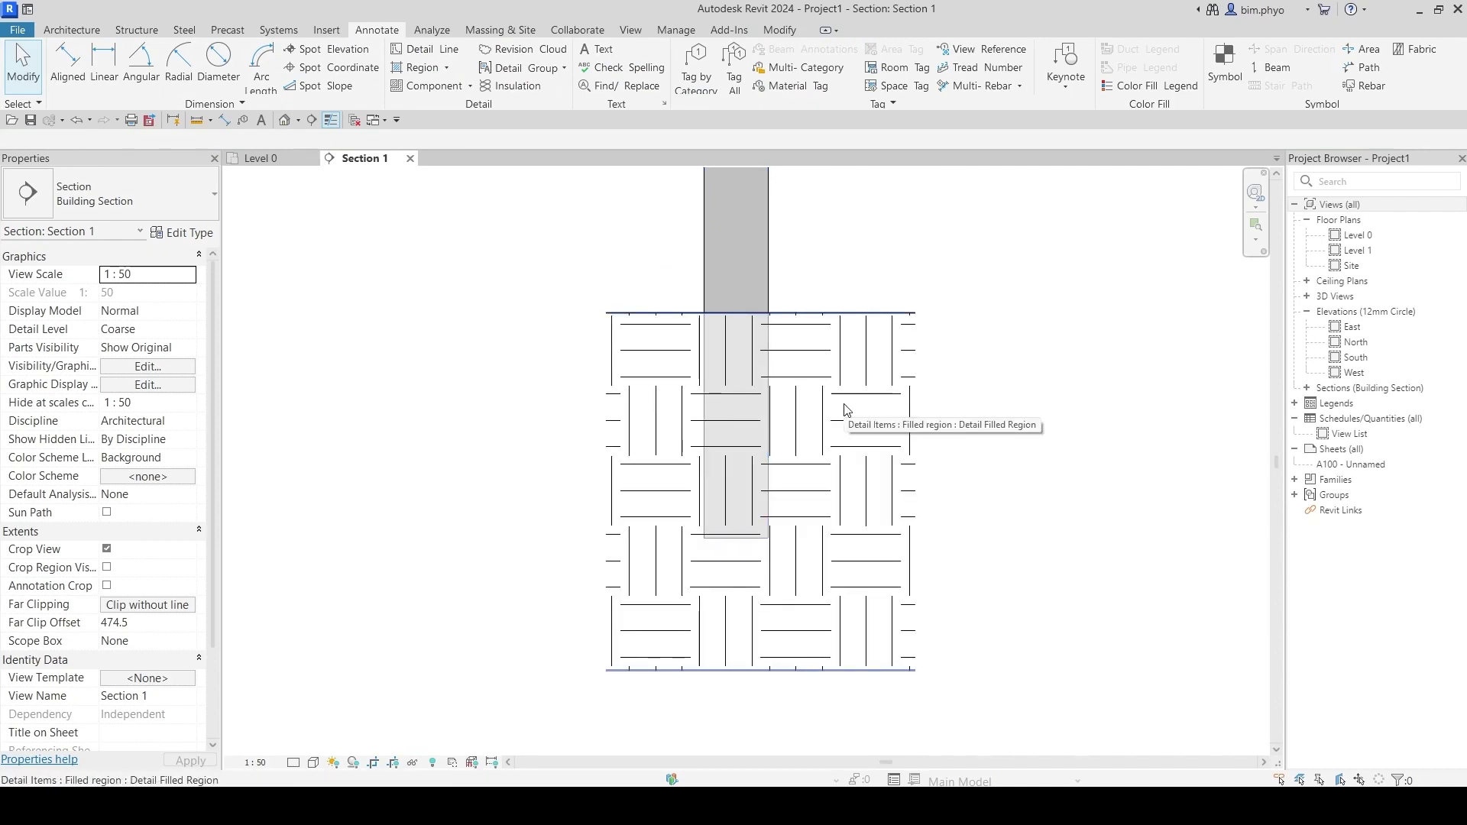
left_click(770, 388)
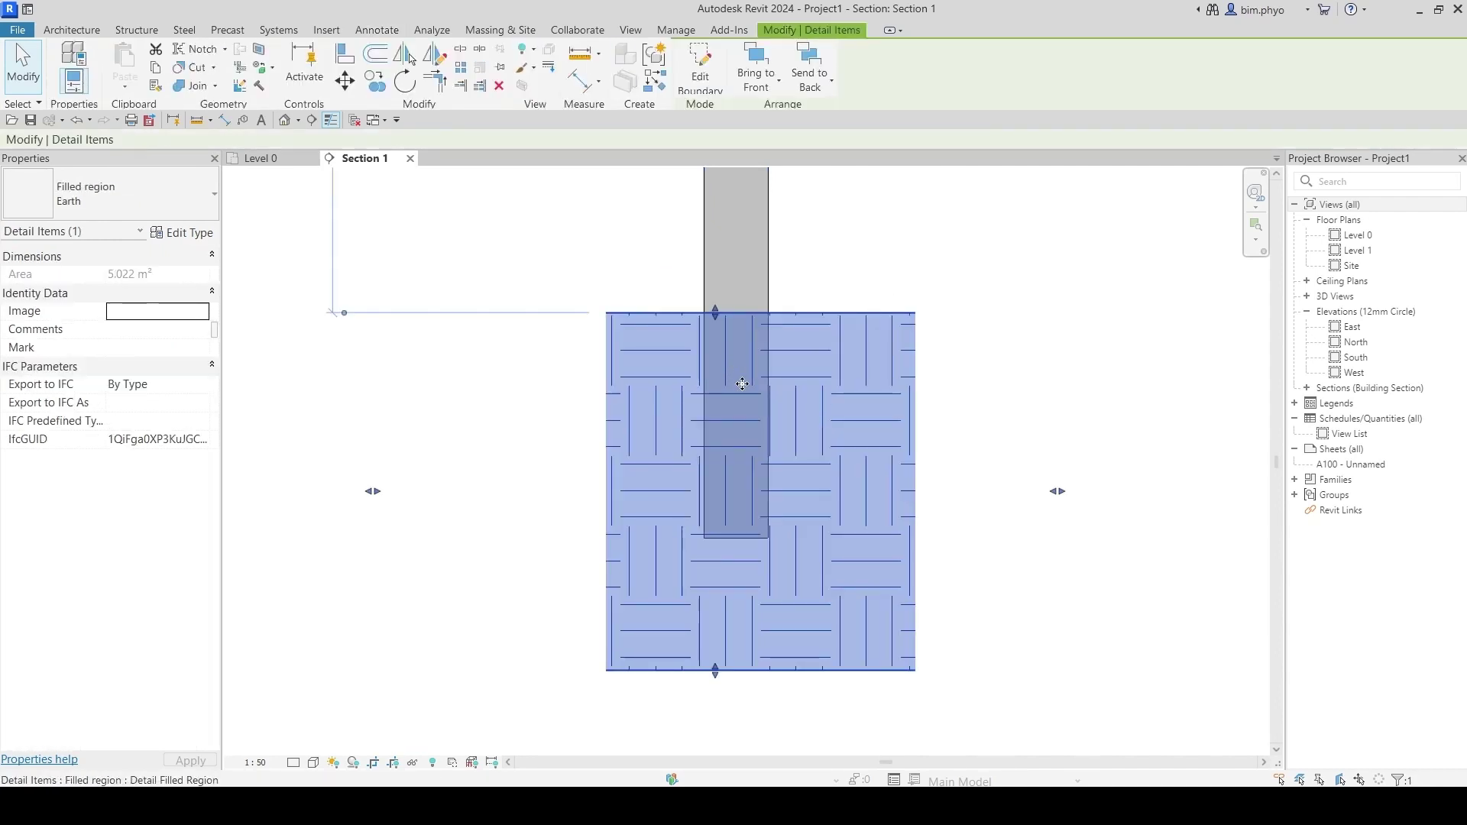
middle_click_drag(666, 368, 632, 416)
left_click(779, 337)
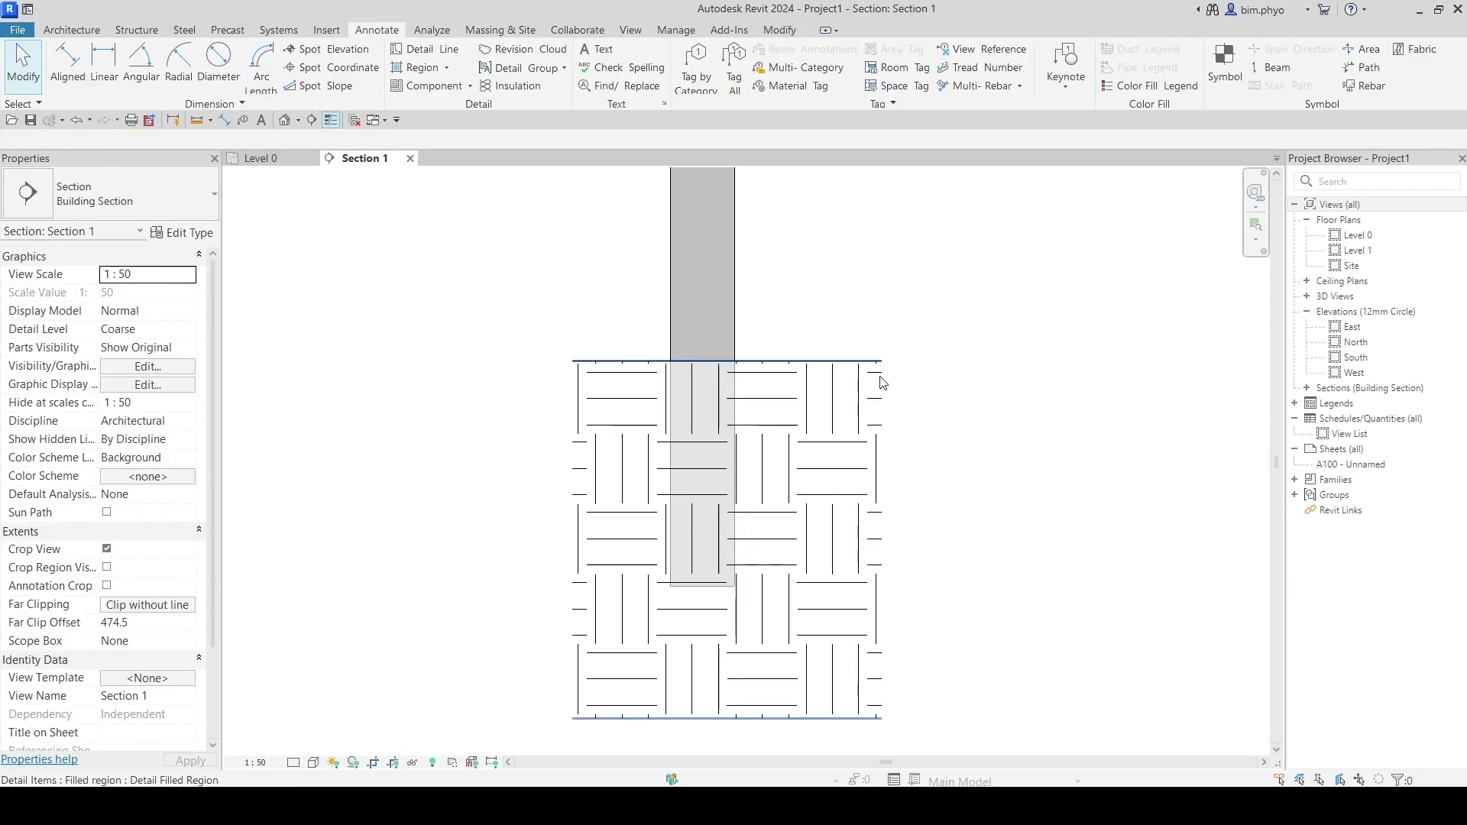
left_click(684, 374)
left_click_drag(684, 374, 694, 588)
scroll(787, 571, "down", 3)
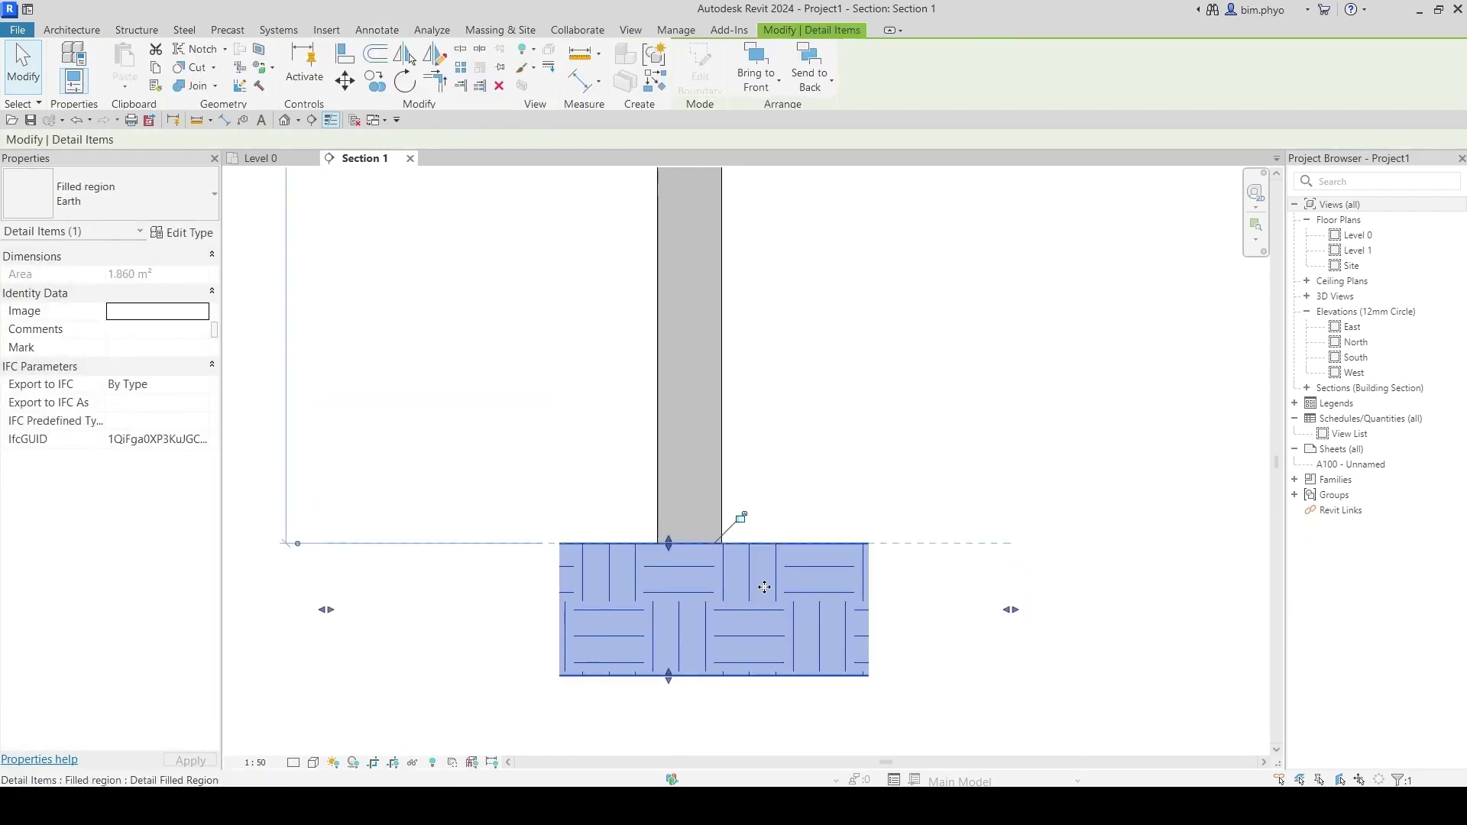
Step: Open the Fill Patterns manager from Manage > Additional Settings and start a new pattern
key("Escape")
left_click(675, 29)
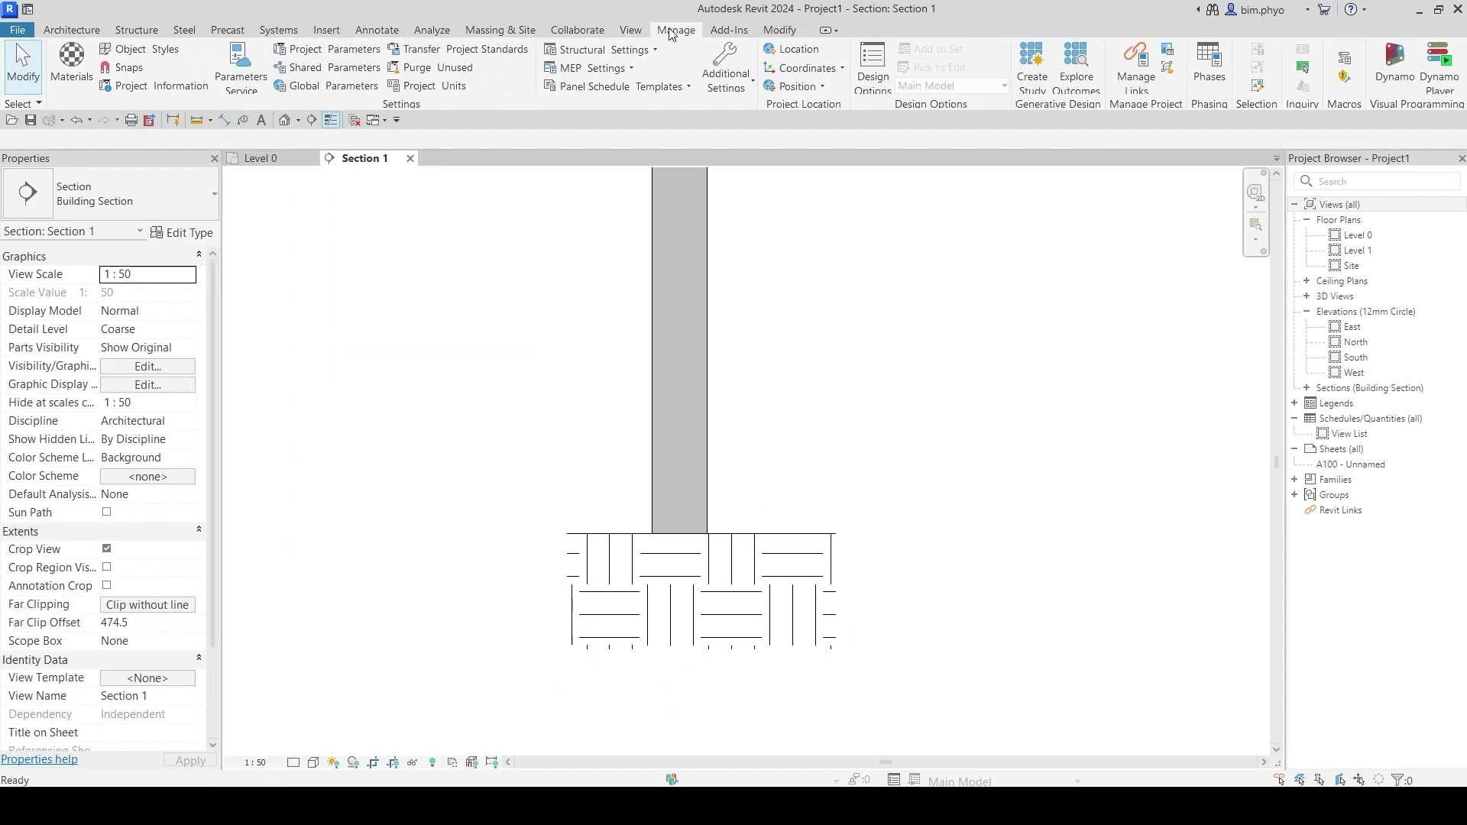
left_click(726, 77)
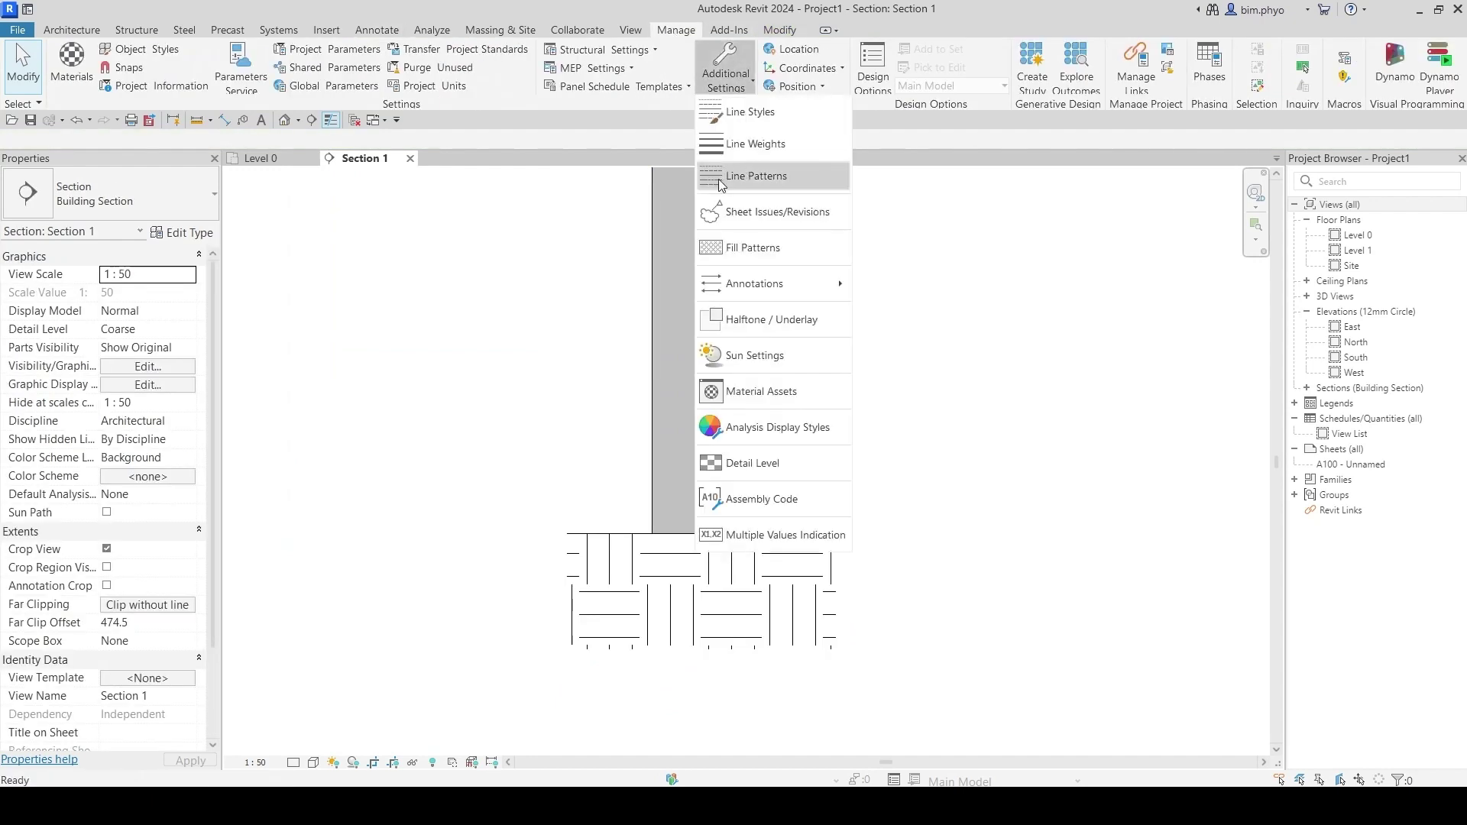
left_click(778, 259)
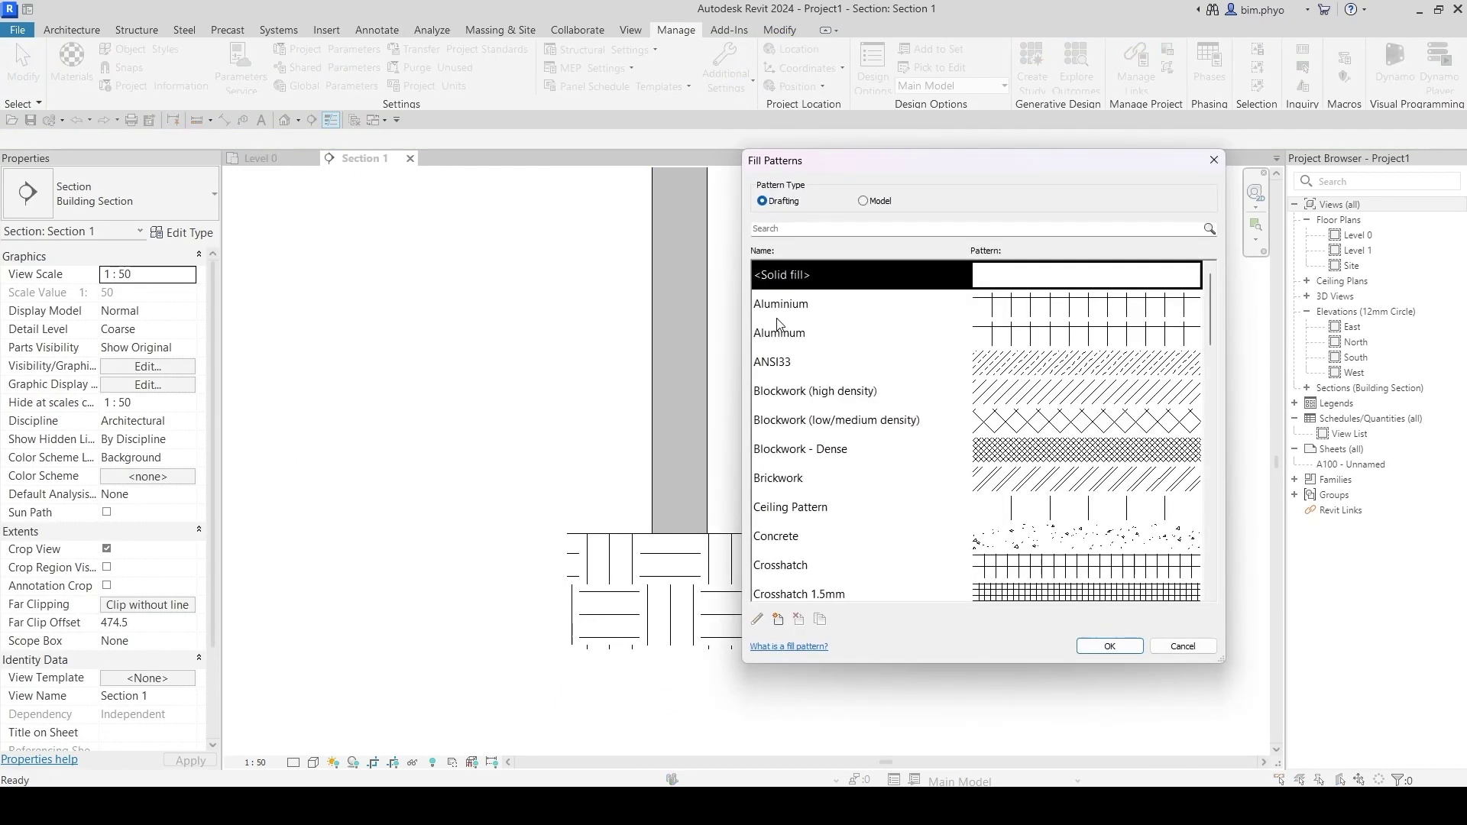
left_click(779, 620)
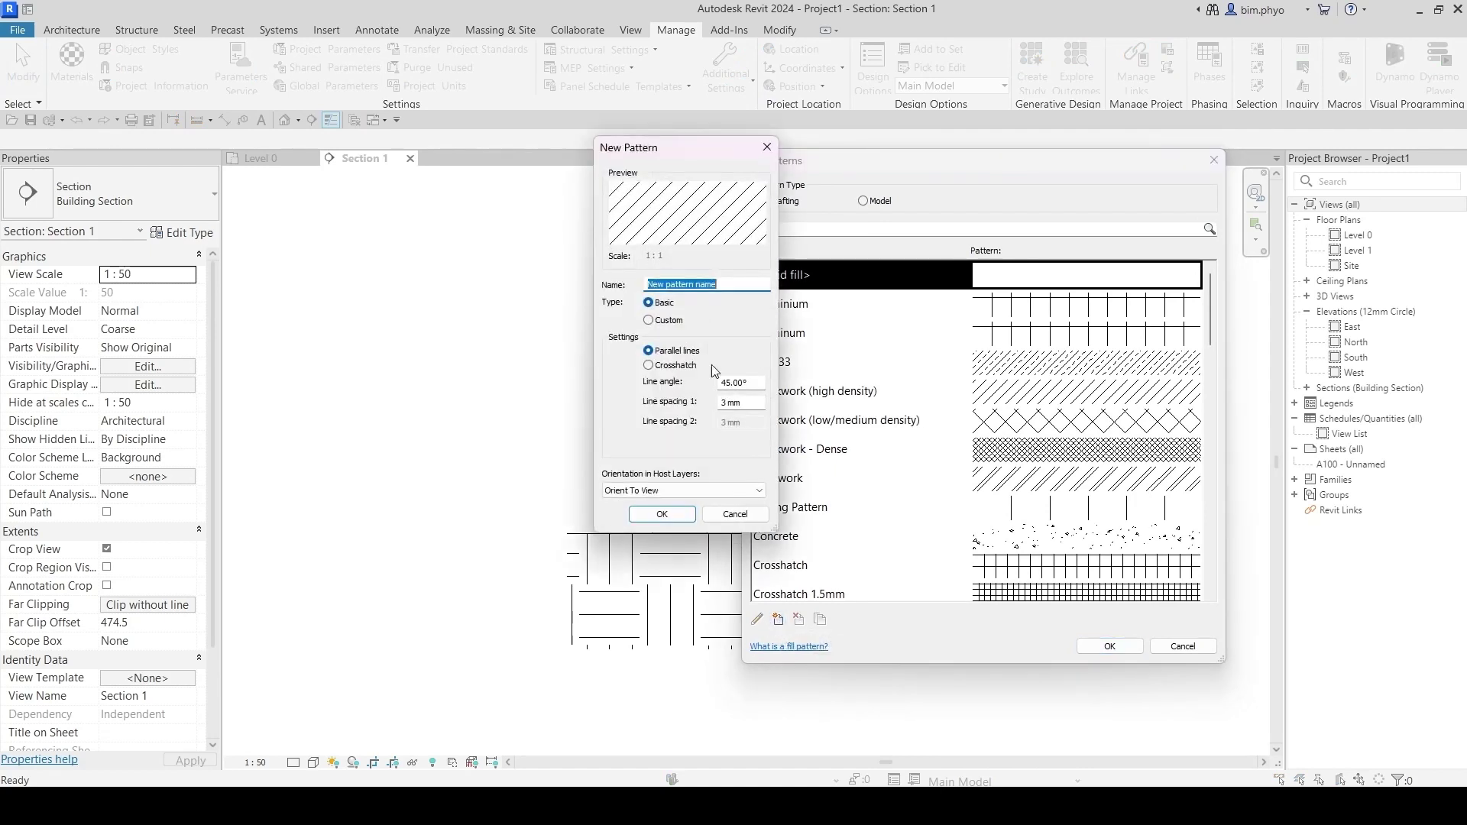
Step: Close the New Pattern and Fill Patterns dialogs without adding any pattern
left_click(648, 350)
left_click(748, 407)
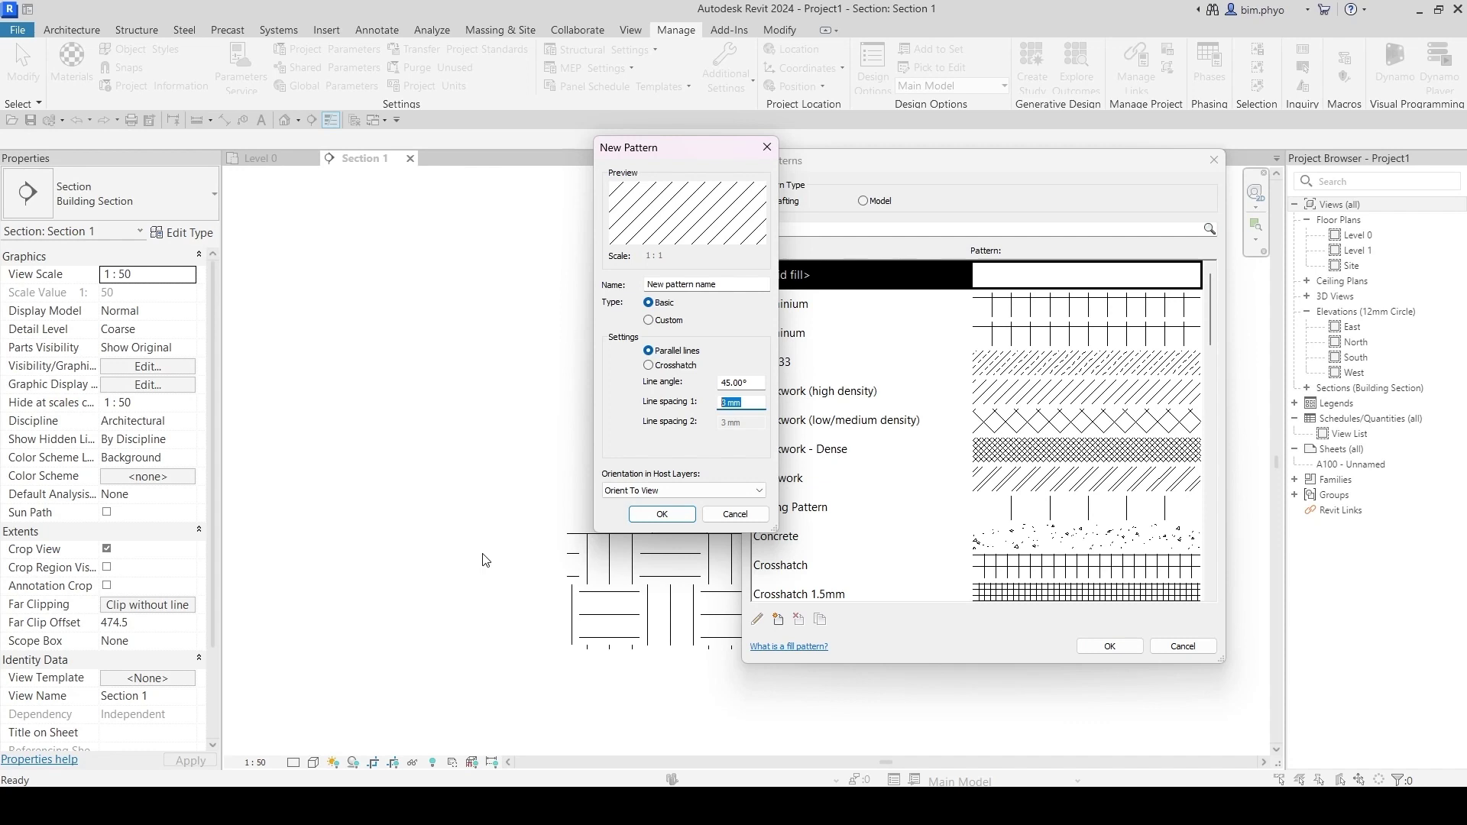
key("Escape")
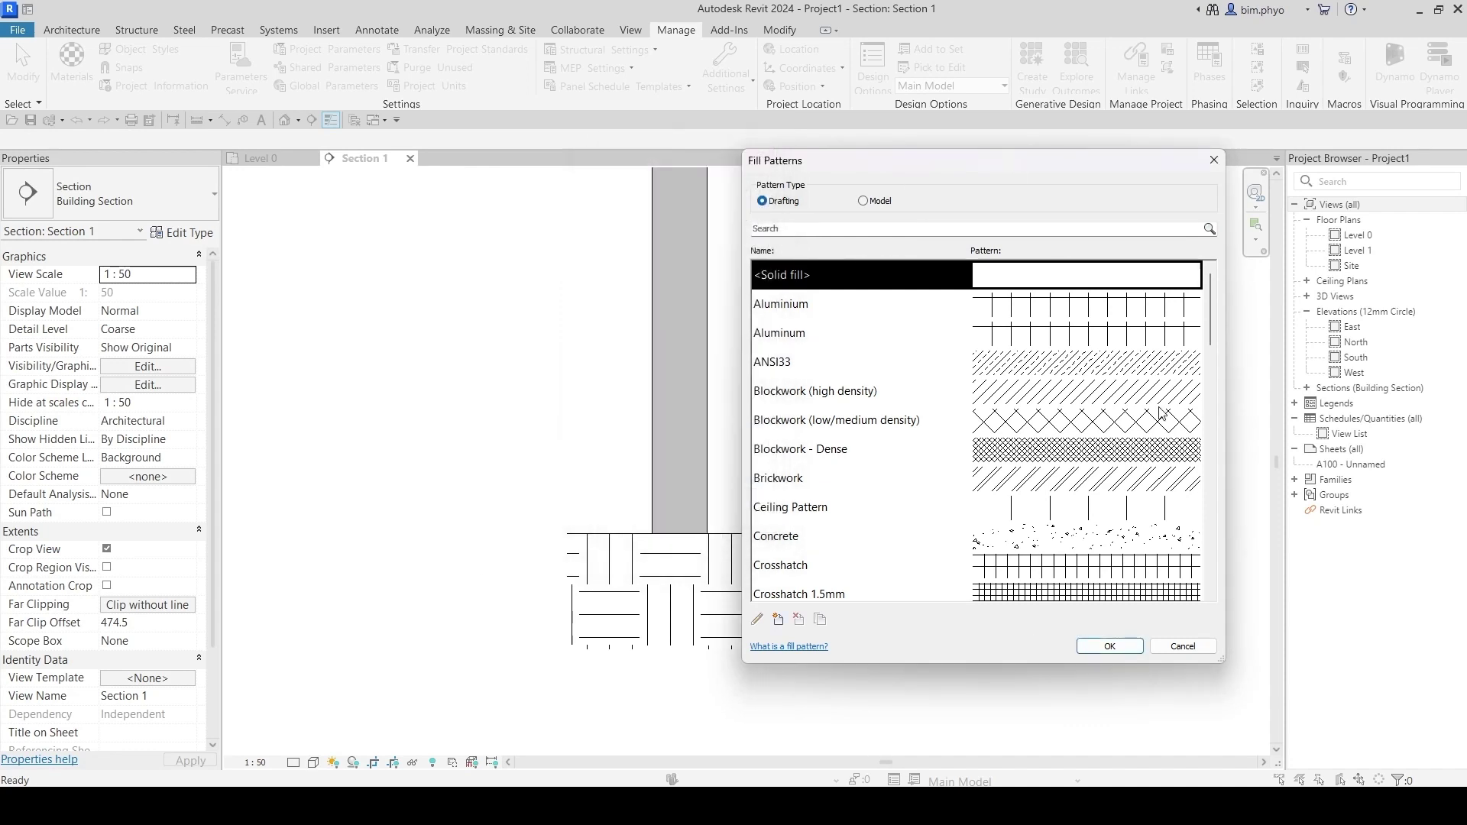
key("Escape")
left_click(725, 63)
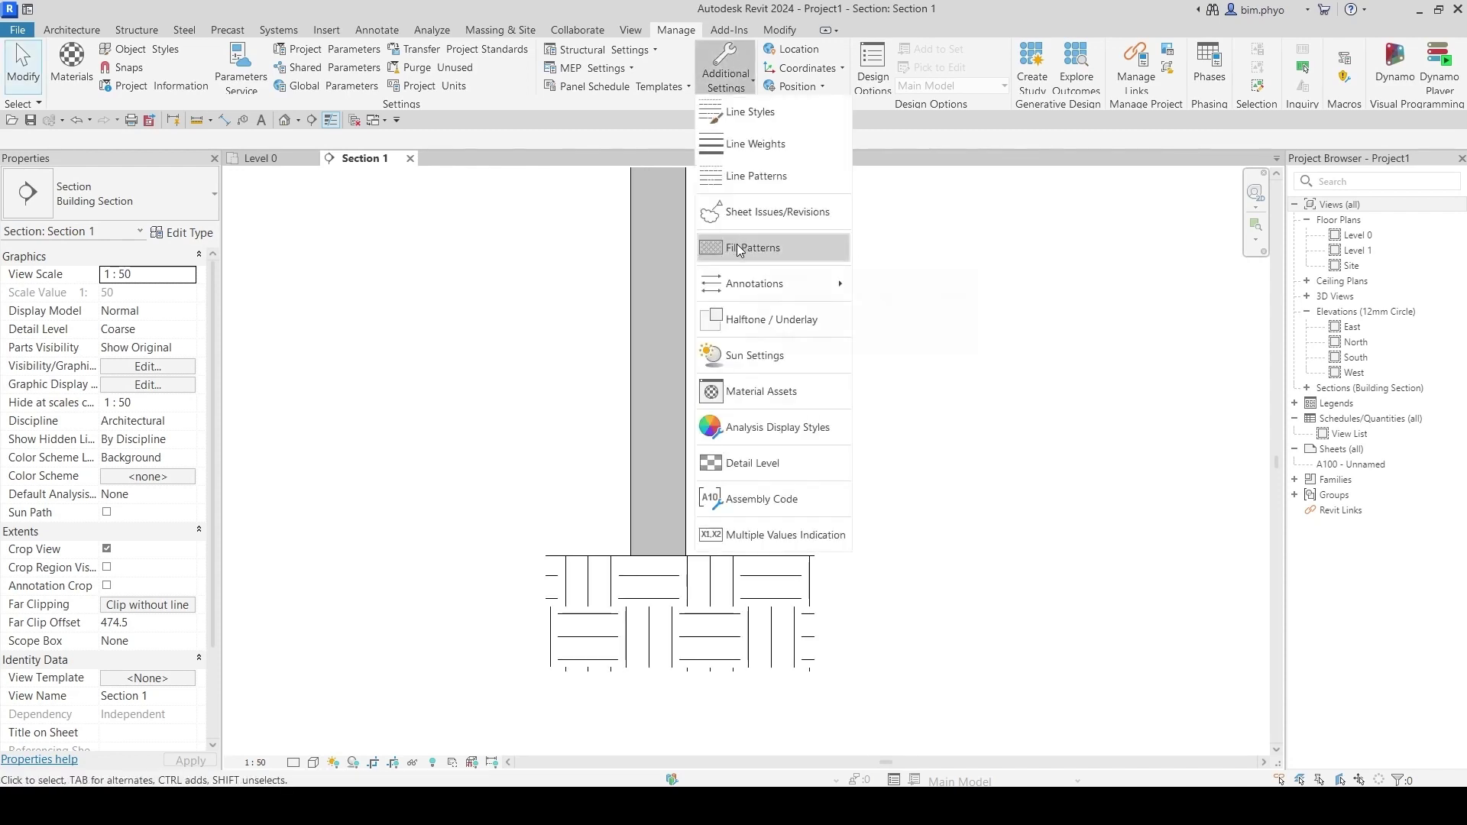
Step: Create a rectangular filled region and move it against the wall's right face
left_click(376, 30)
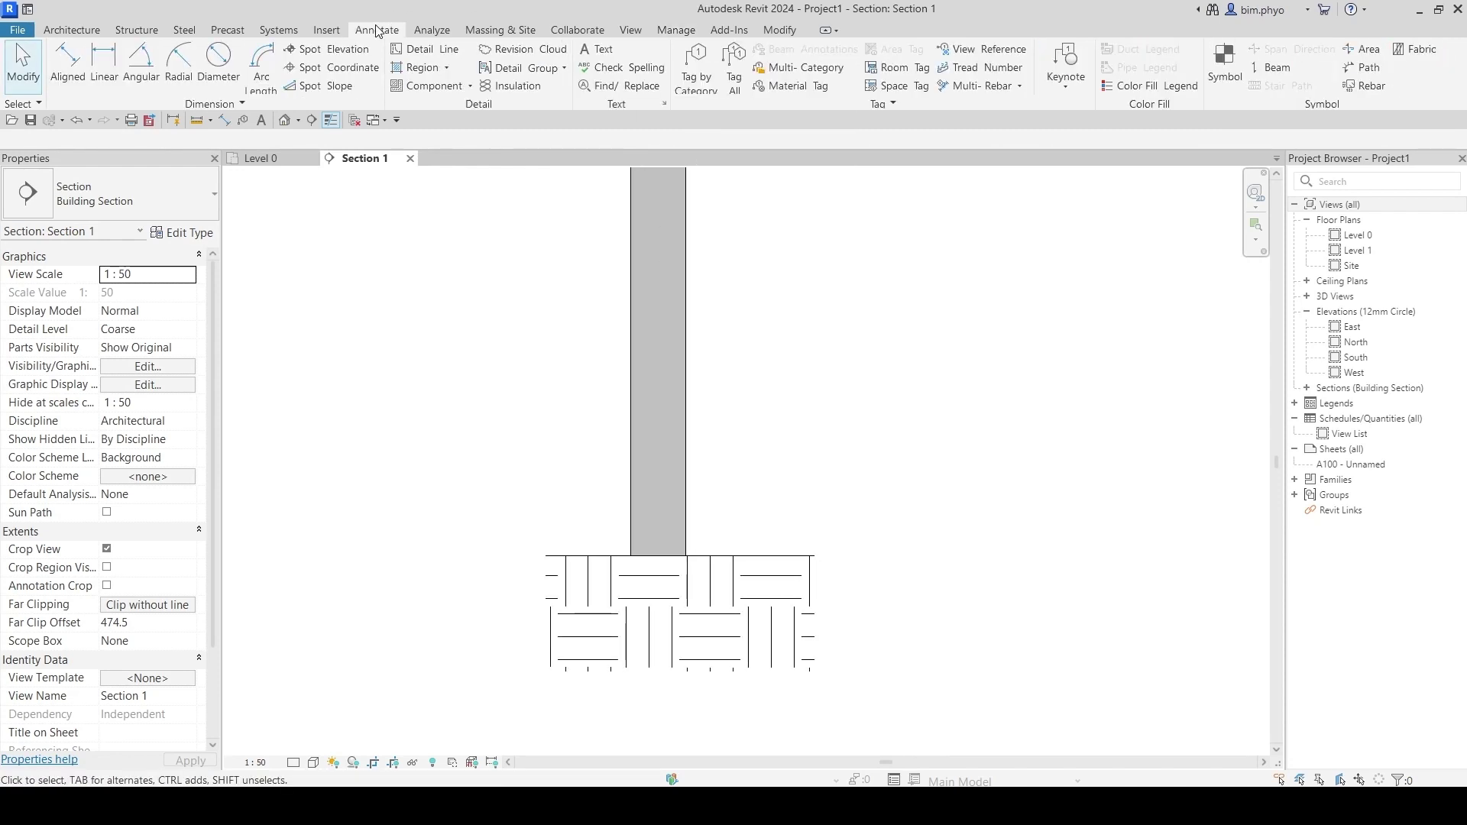
left_click(433, 70)
left_click(737, 50)
left_click(764, 267)
left_click(852, 417)
key("Escape")
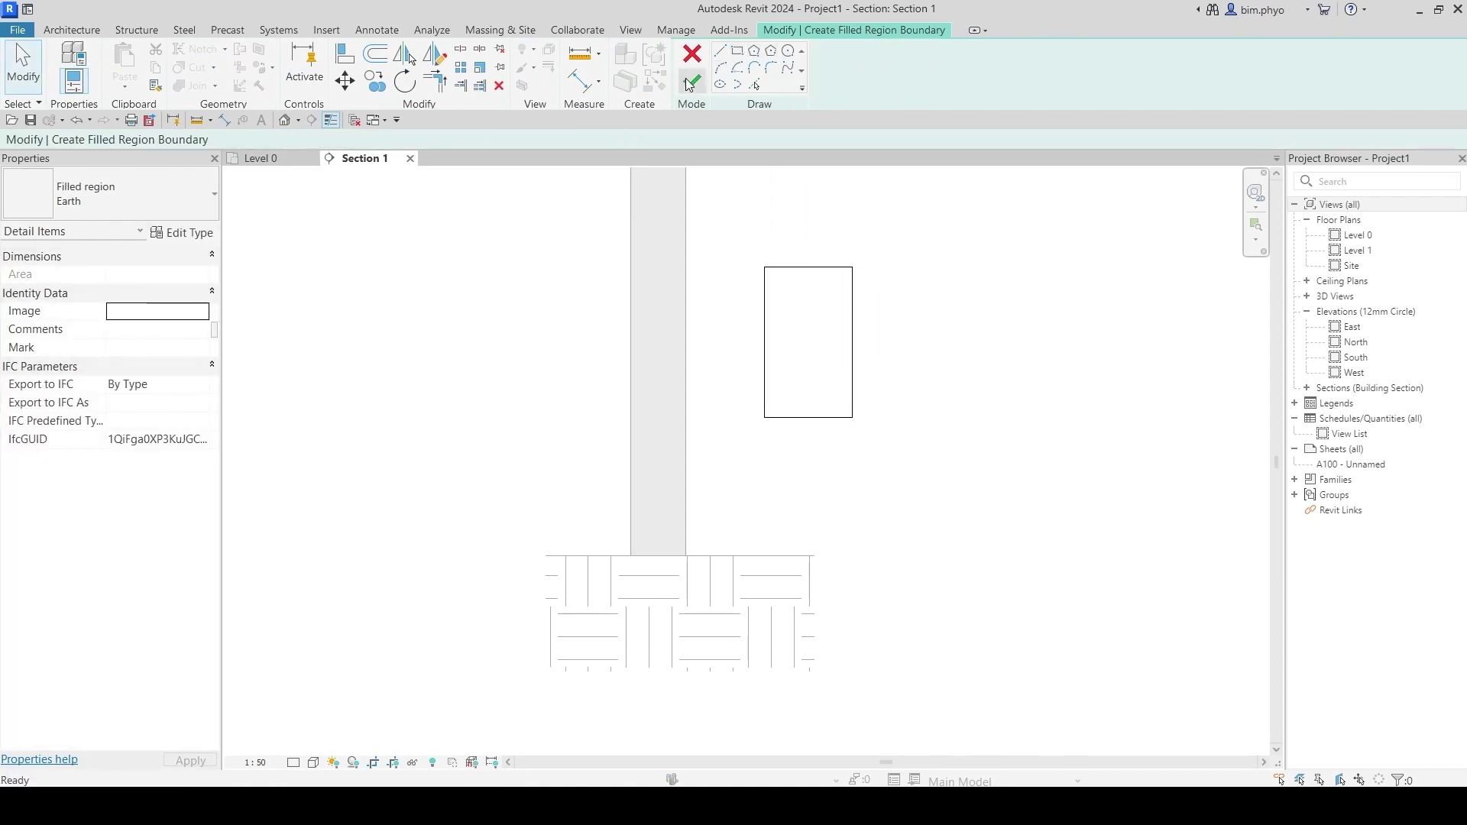
left_click(691, 81)
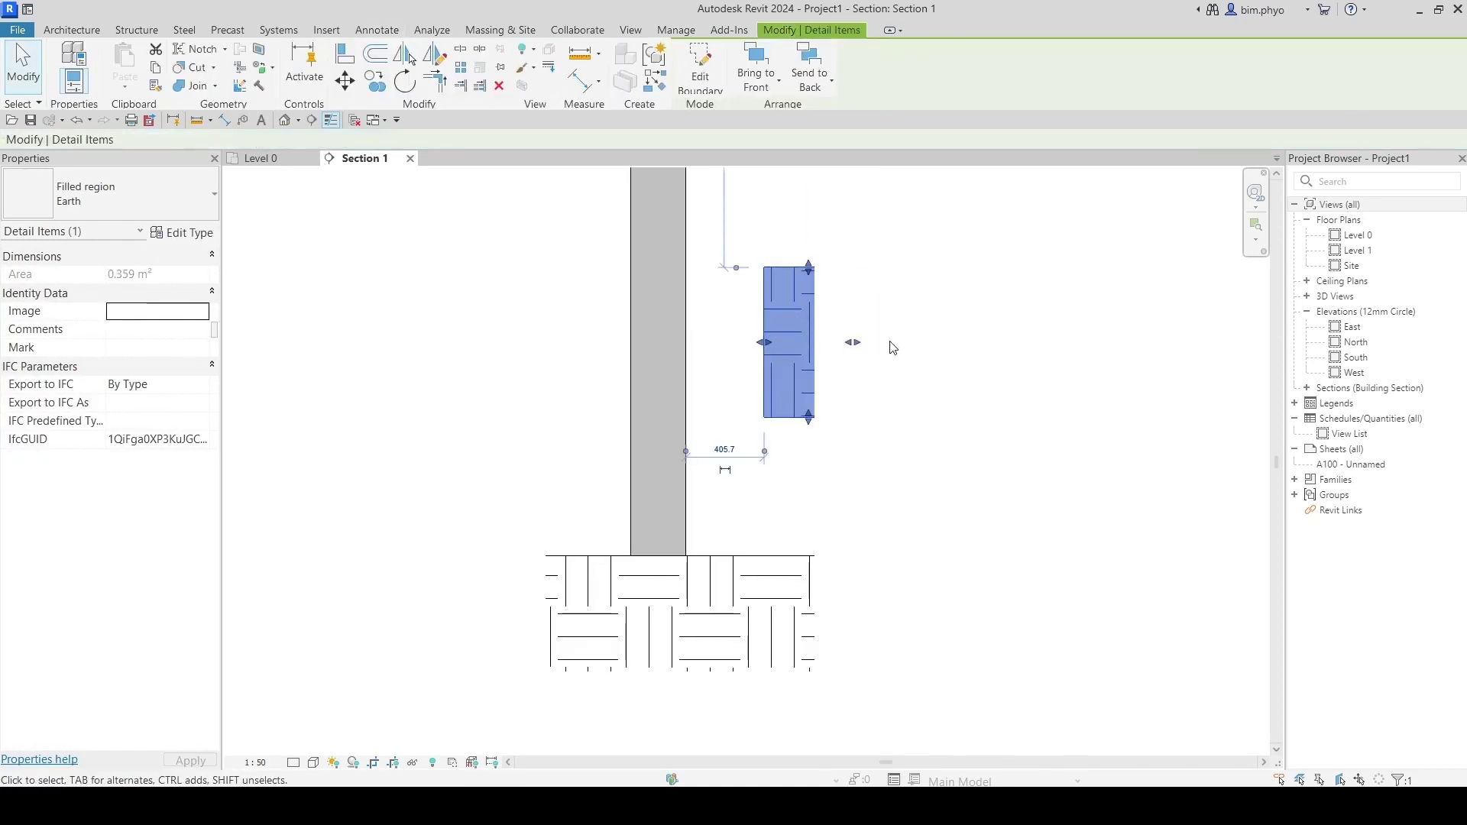
left_click_drag(851, 339, 762, 347)
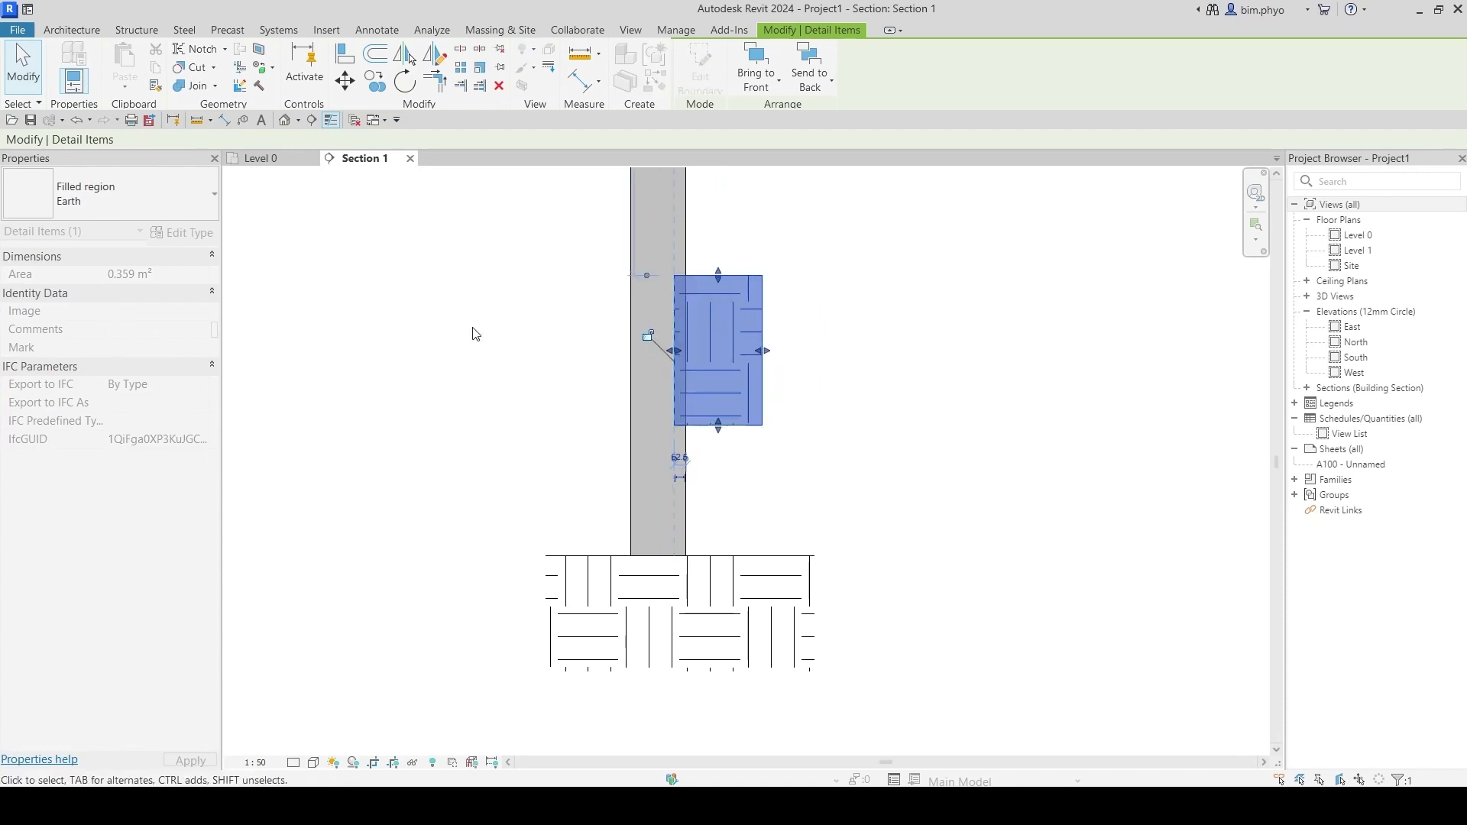
Step: Change the new filled region's type to Solid_Black
left_click(62, 191)
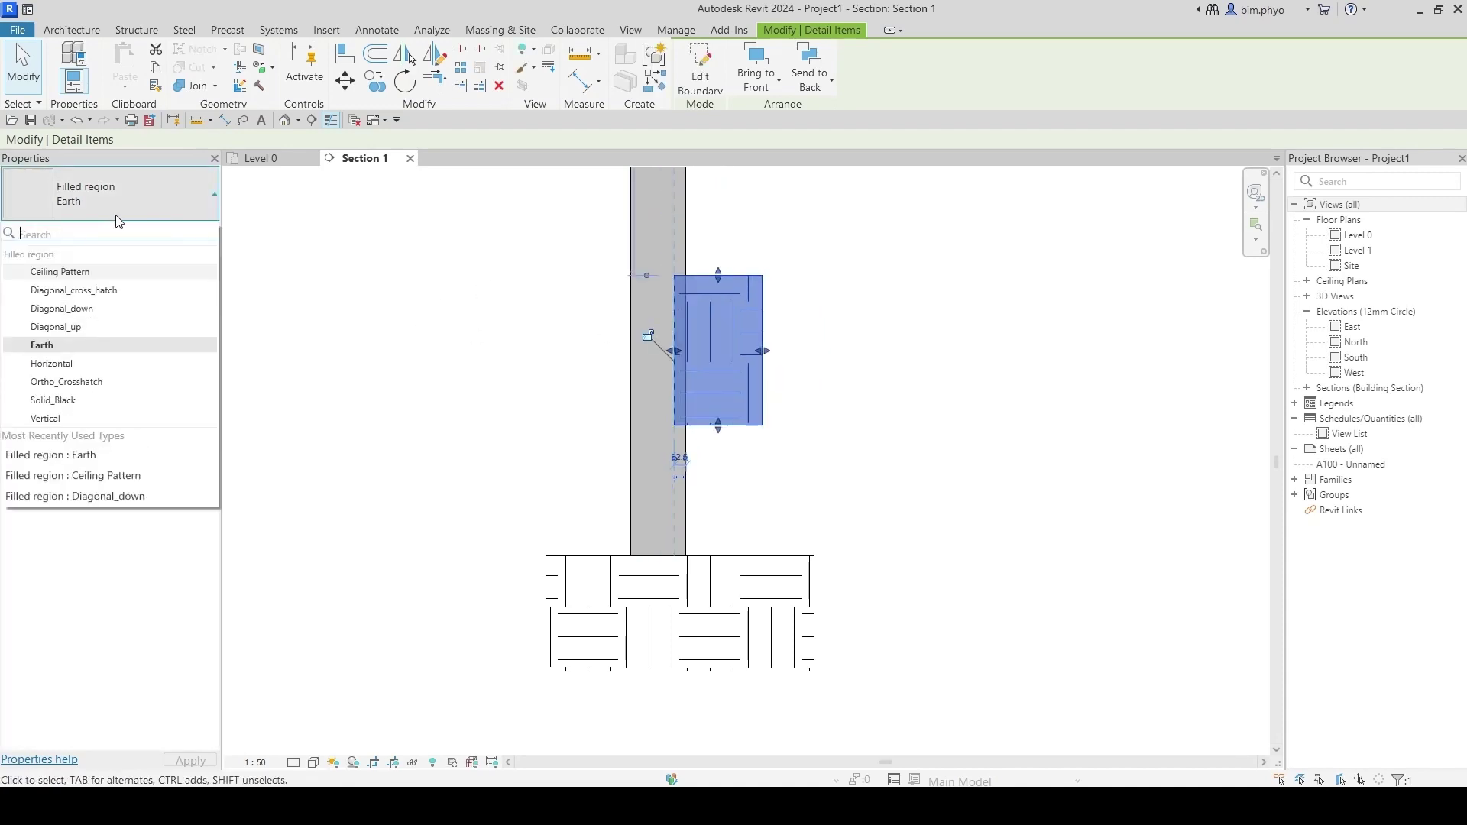
left_click(53, 400)
left_click(916, 380)
left_click(742, 361)
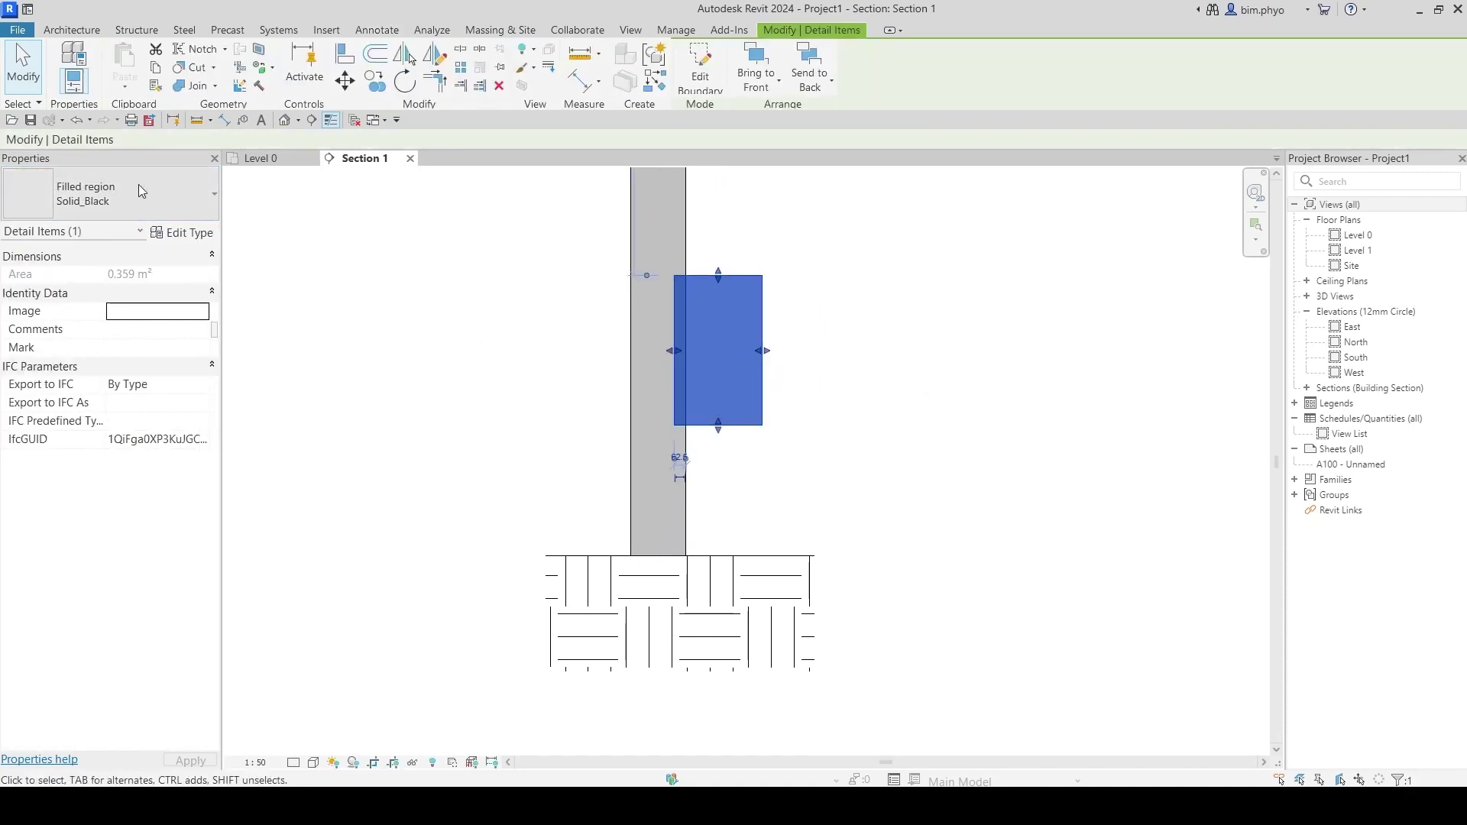
left_click(164, 239)
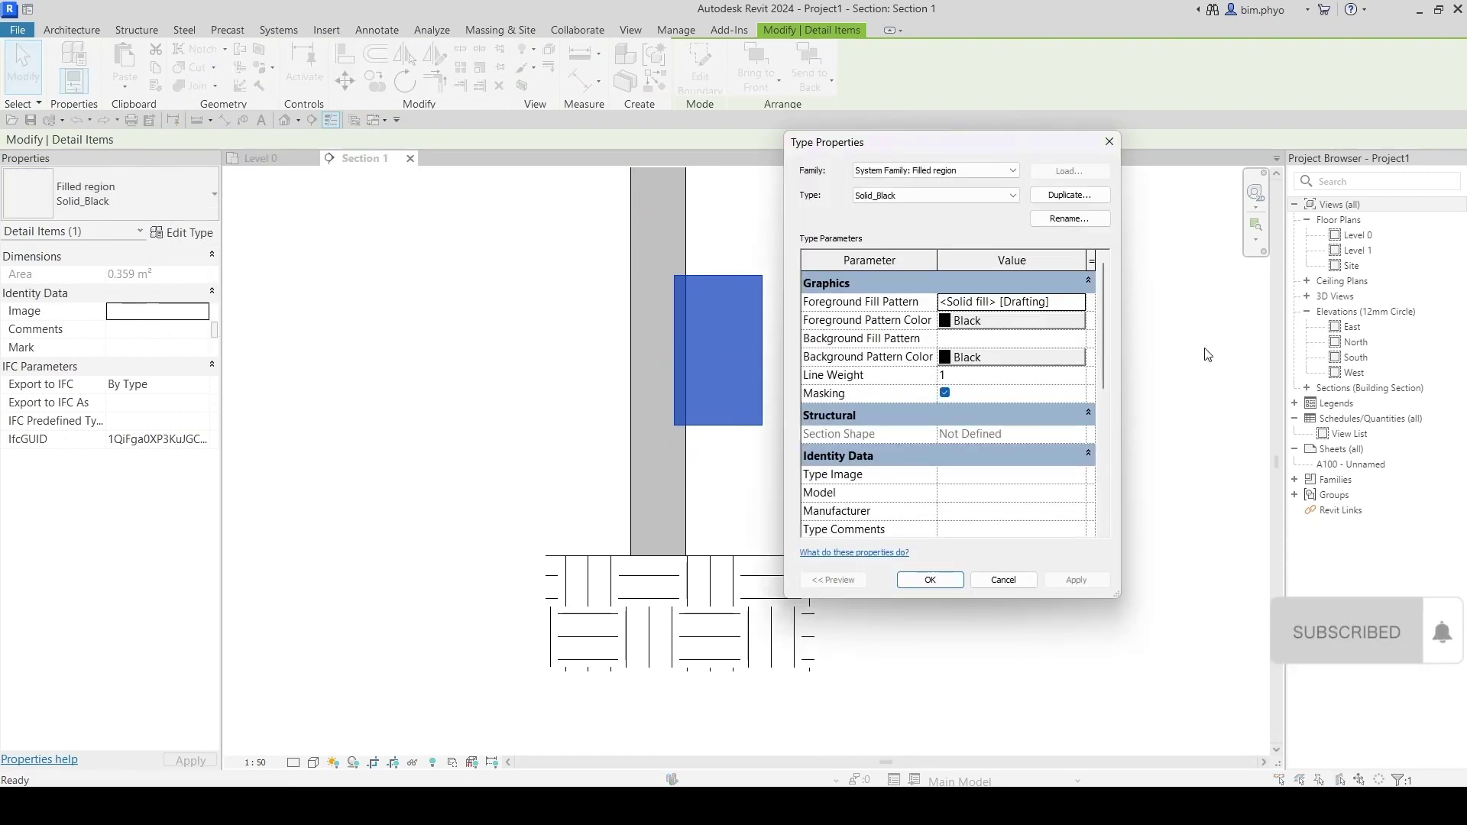
Step: Set the filled region type's foreground pattern colour to purple
left_click(1077, 305)
left_click(1081, 304)
key("Return")
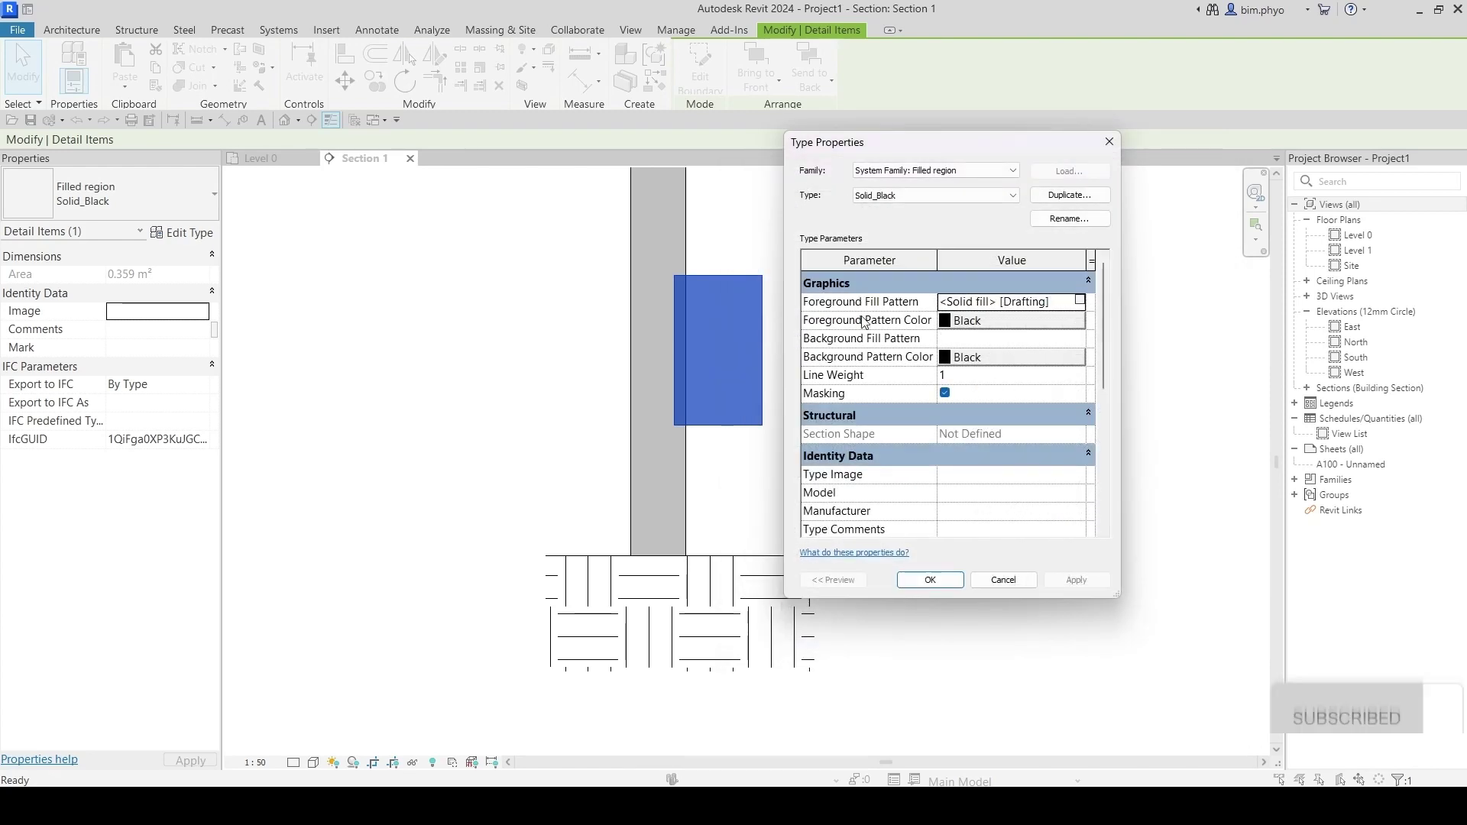
left_click(1003, 323)
left_click(932, 311)
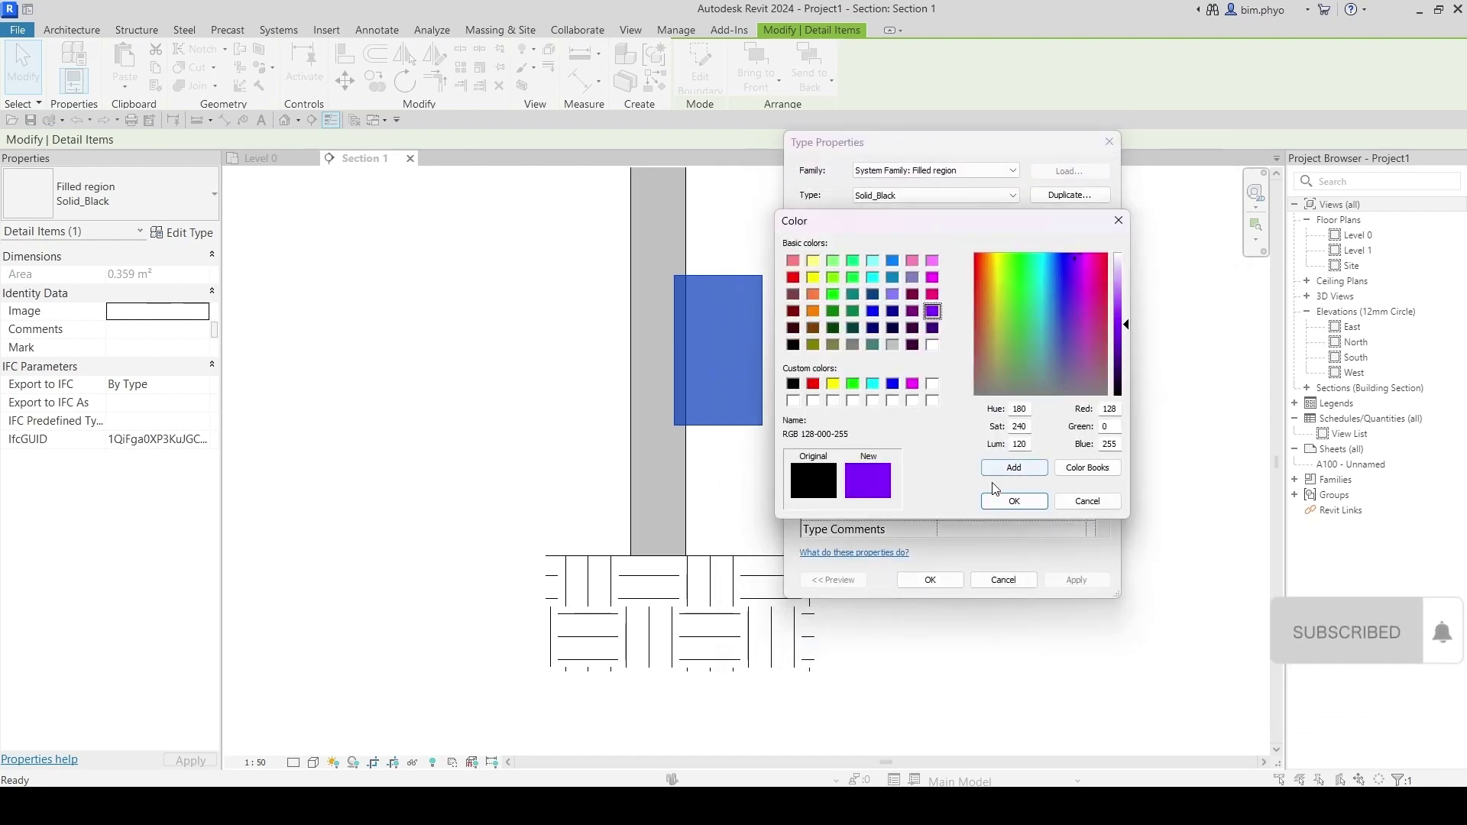
left_click(1015, 501)
left_click(929, 580)
left_click(1034, 576)
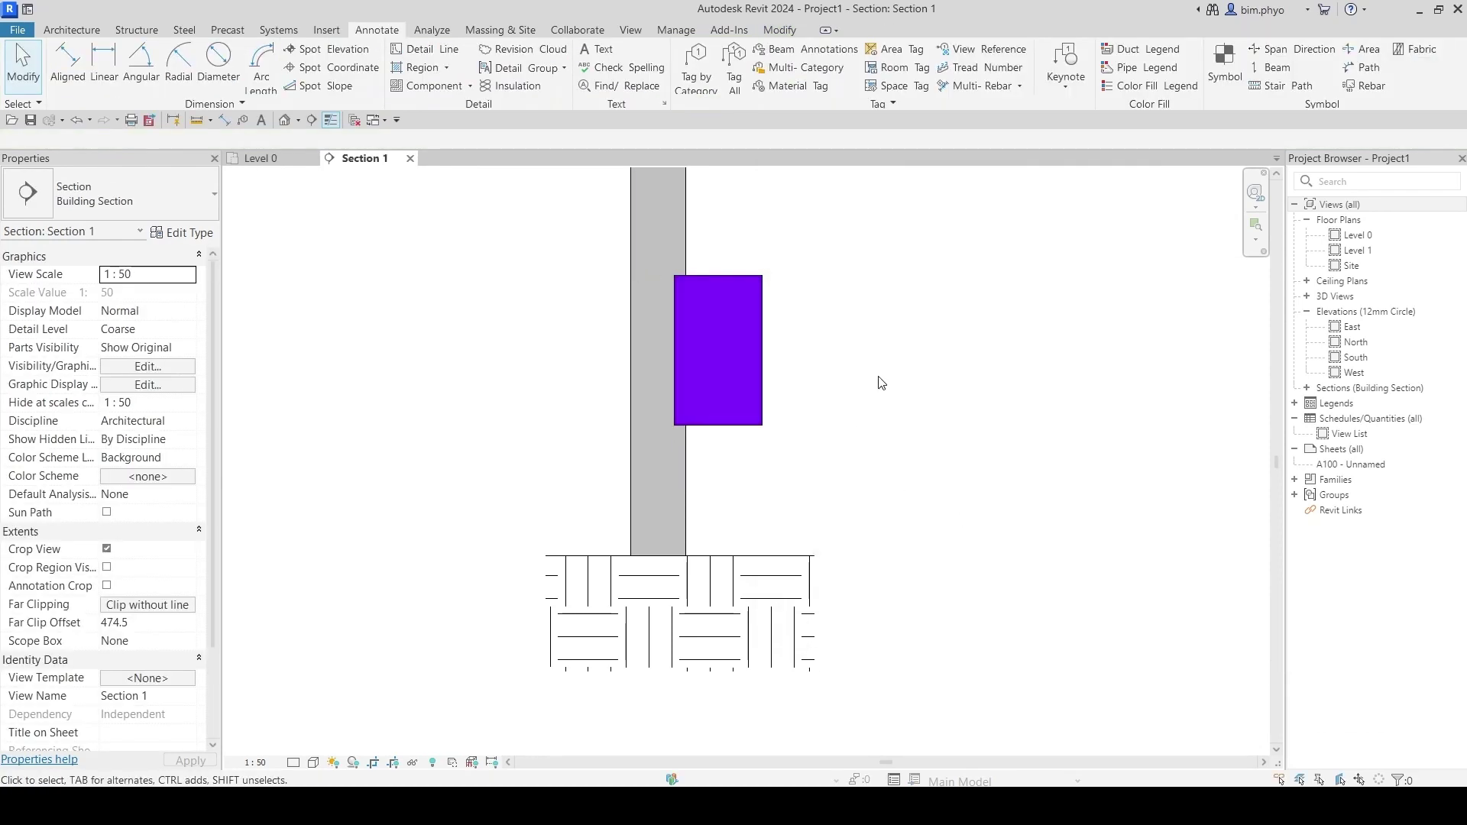
Step: Change the type's foreground colour from purple to red
left_click(750, 342)
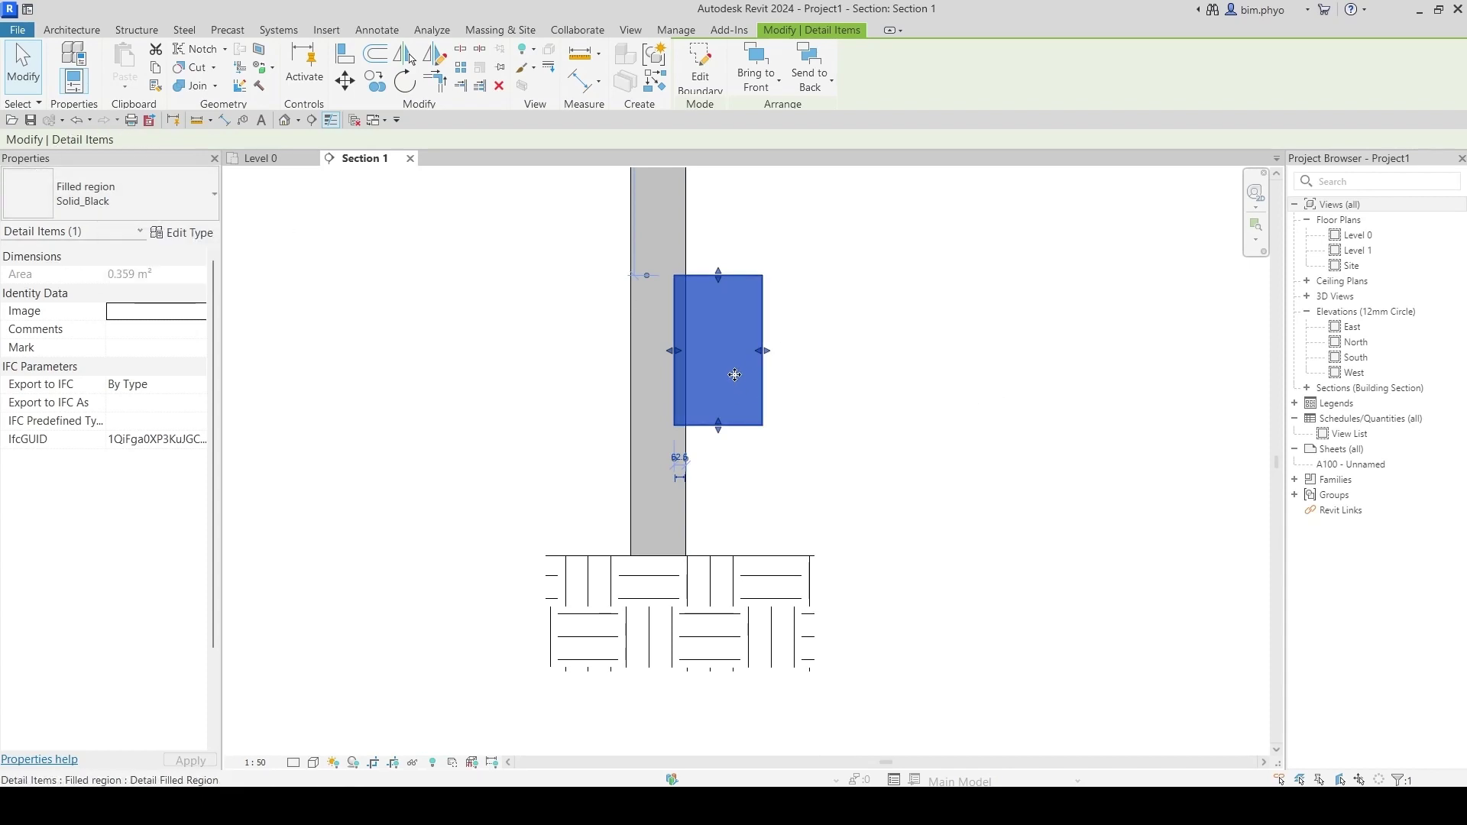
left_click(184, 232)
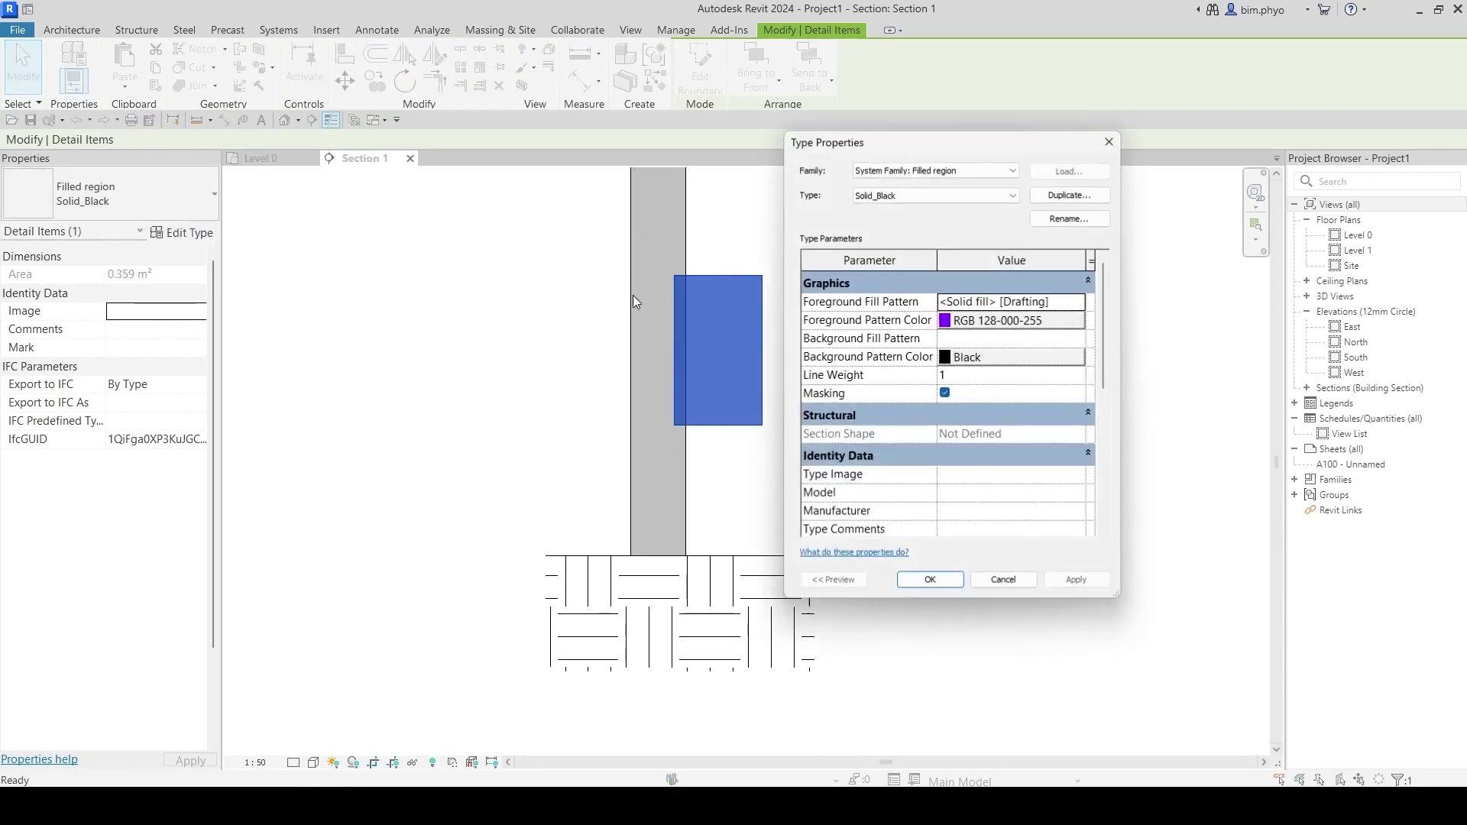
left_click(986, 327)
left_click(817, 382)
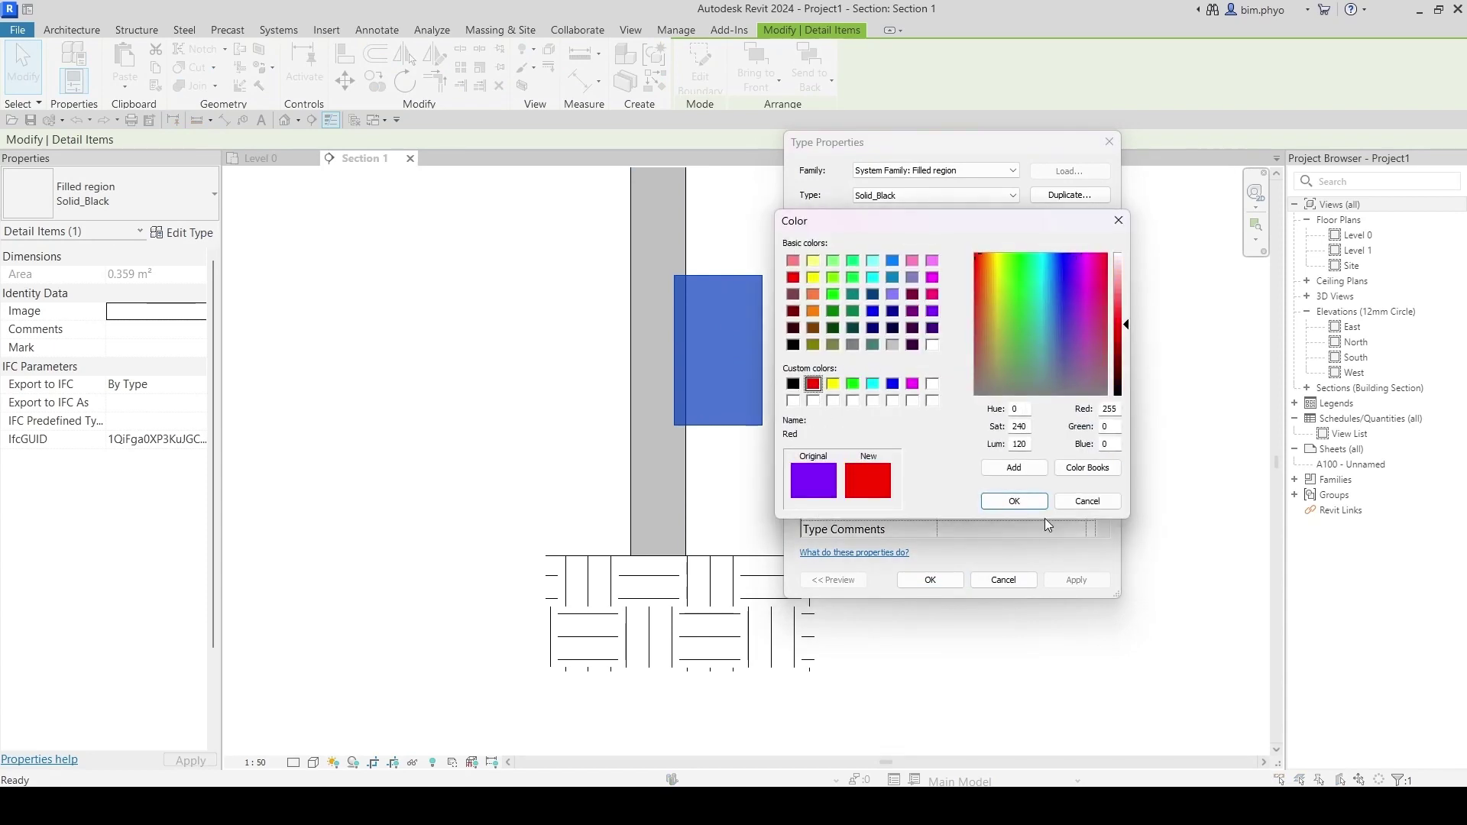
left_click(1009, 495)
left_click(930, 583)
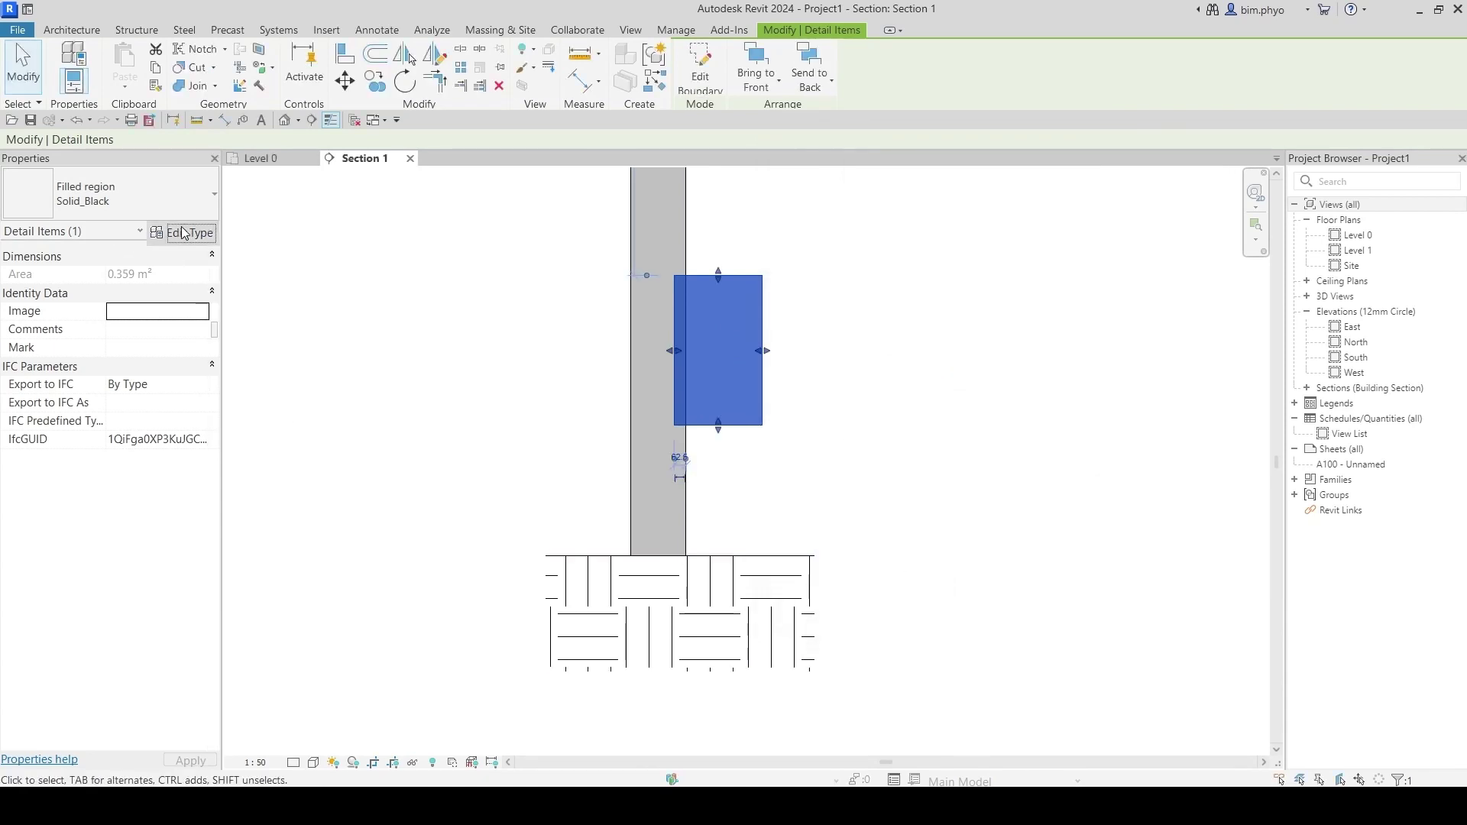
Step: Rename the Solid_Black type to Solid_Red and recentre the section view
left_click(184, 232)
left_click(1068, 219)
left_click_drag(930, 373, 952, 372)
type("Red")
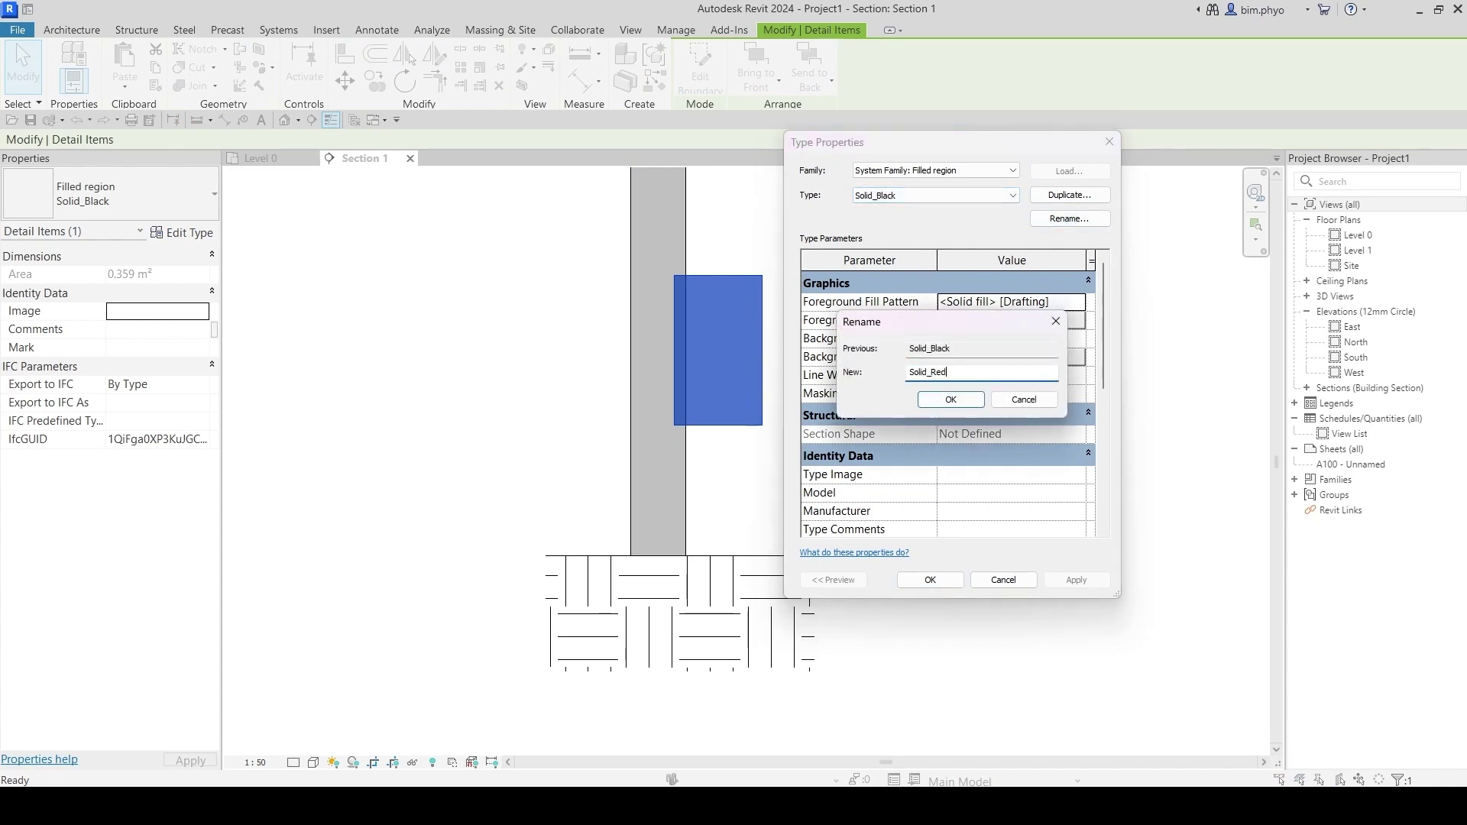
key("Return")
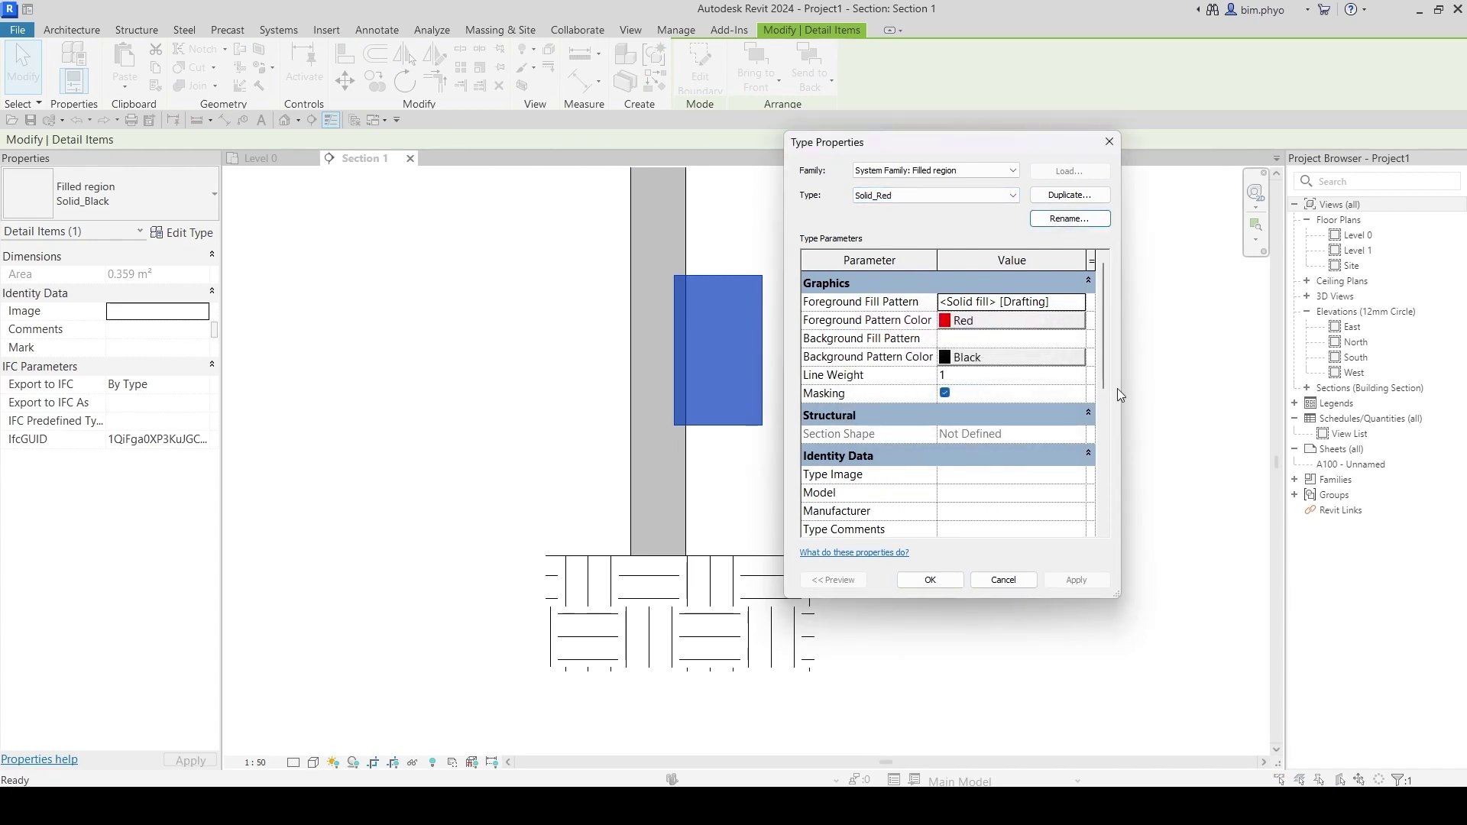
left_click(930, 580)
left_click(966, 606)
scroll(834, 488, "down", 1)
middle_click_drag(903, 444, 834, 487)
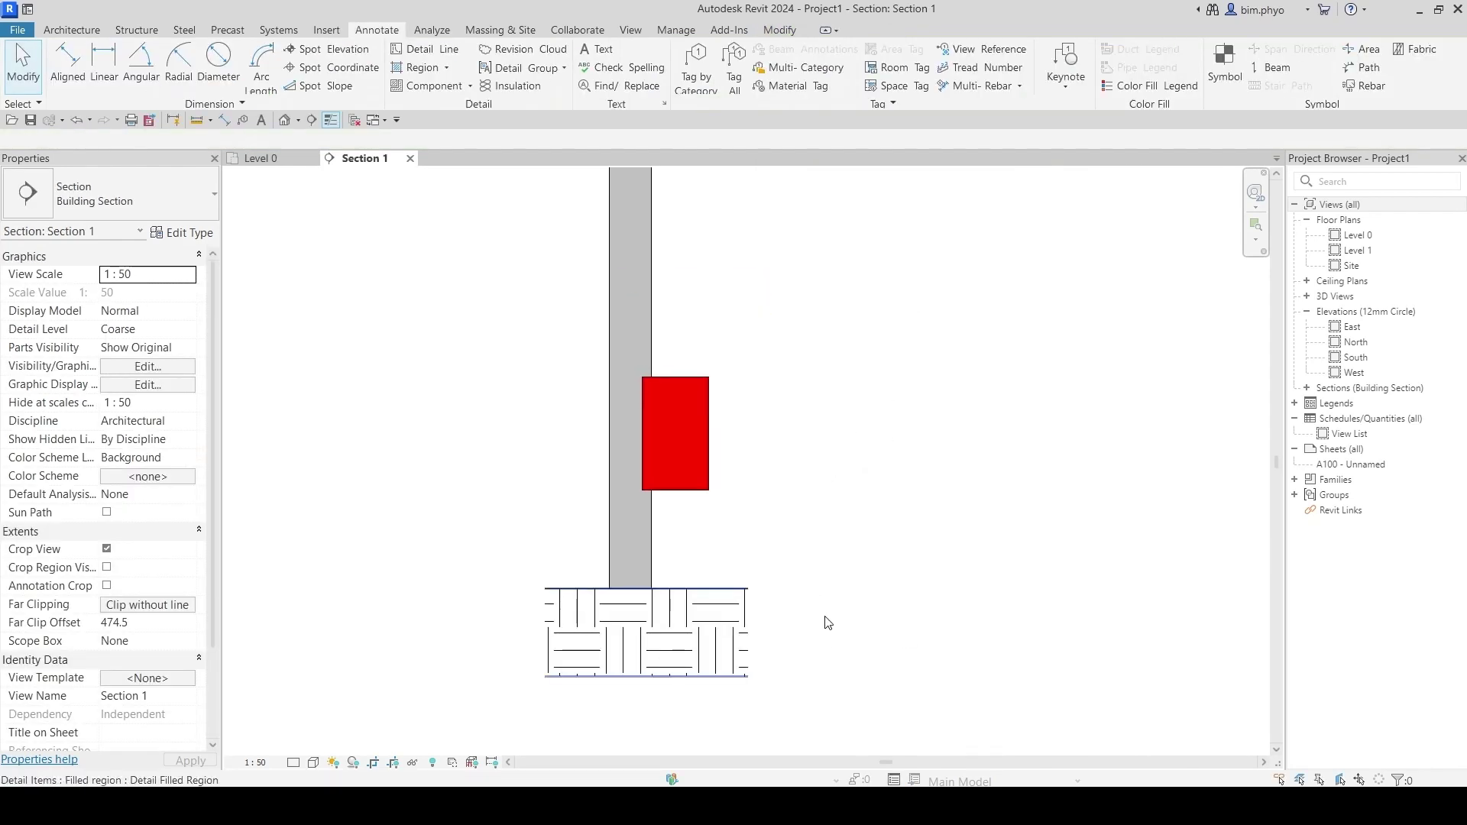
Step: Zoom around Section 1 to review it, then return to the Level 0 floor plan
scroll(821, 611, "up", 2)
scroll(840, 519, "up", 1)
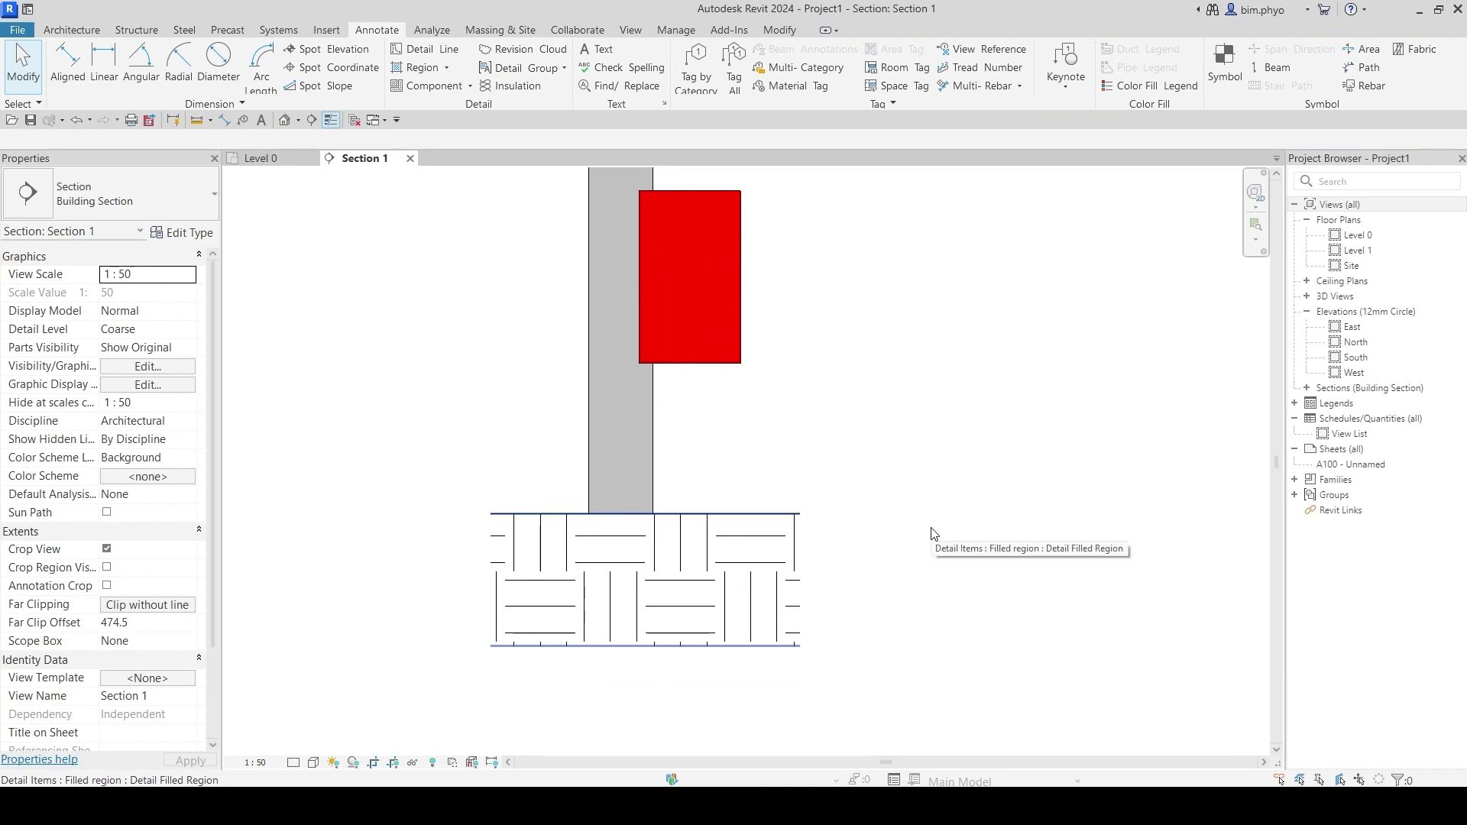
scroll(780, 462, "down", 2)
scroll(688, 520, "up", 2)
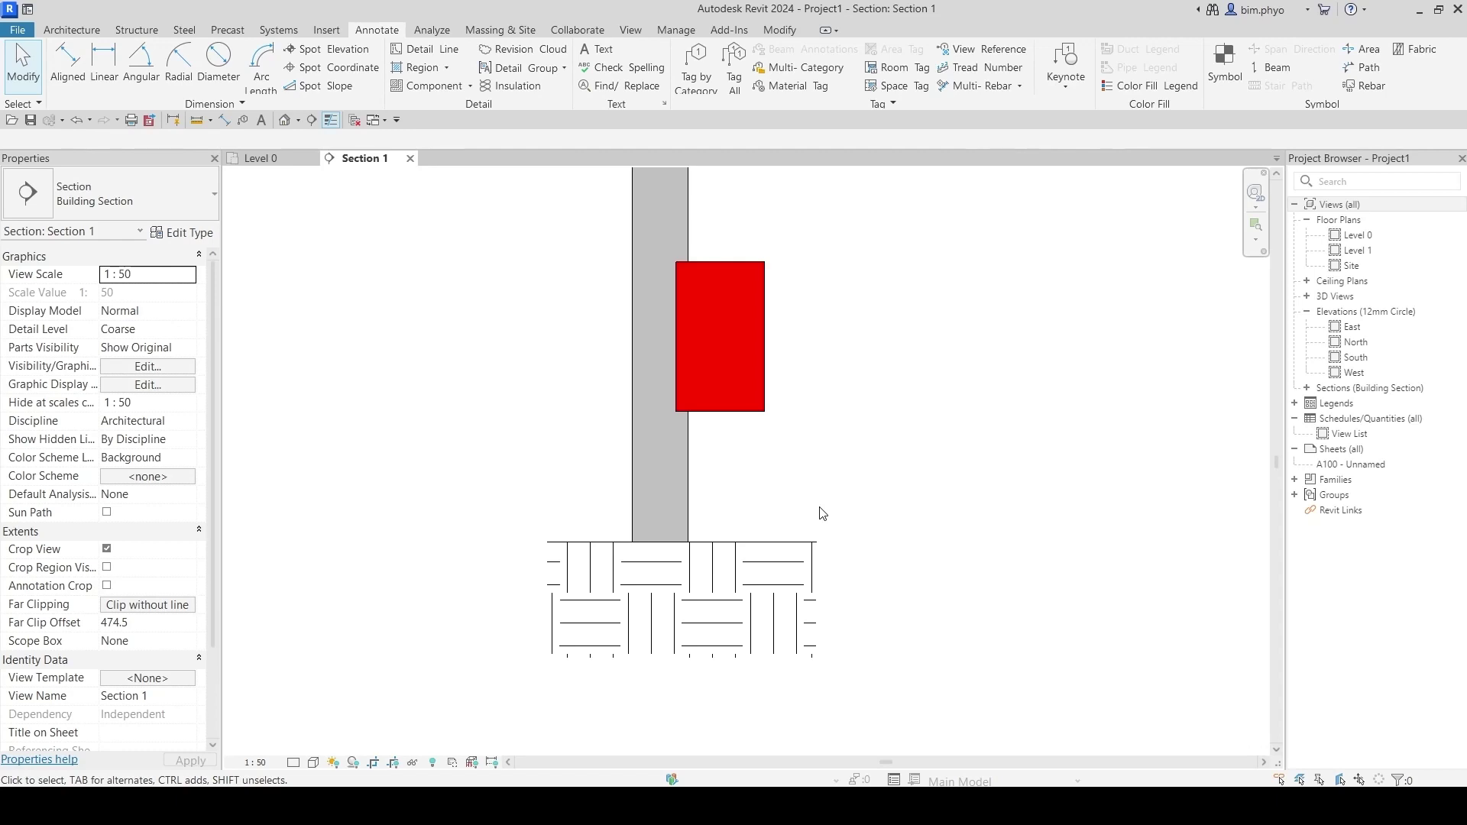
key("ctrl+Tab")
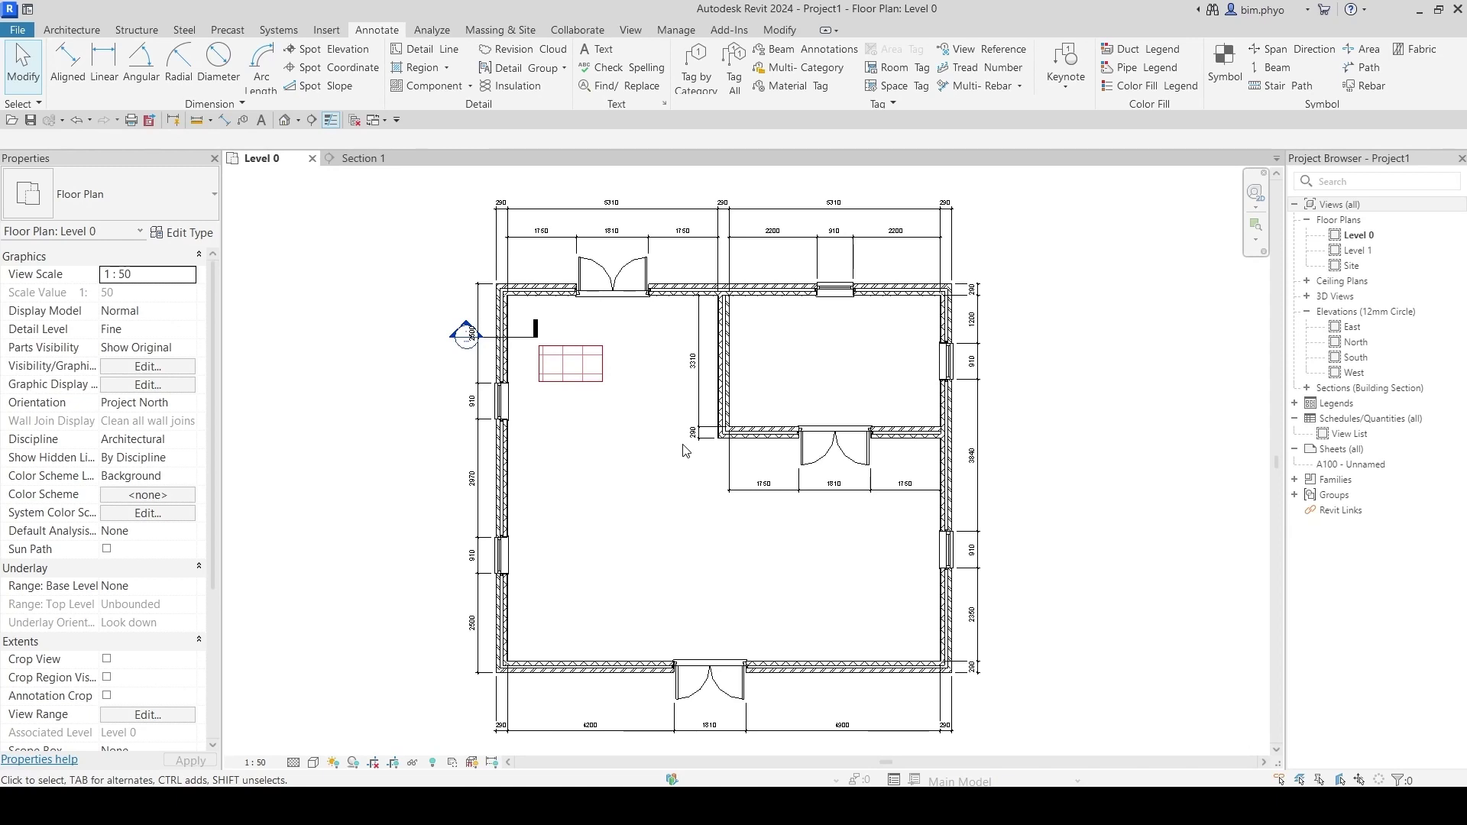
left_click(446, 67)
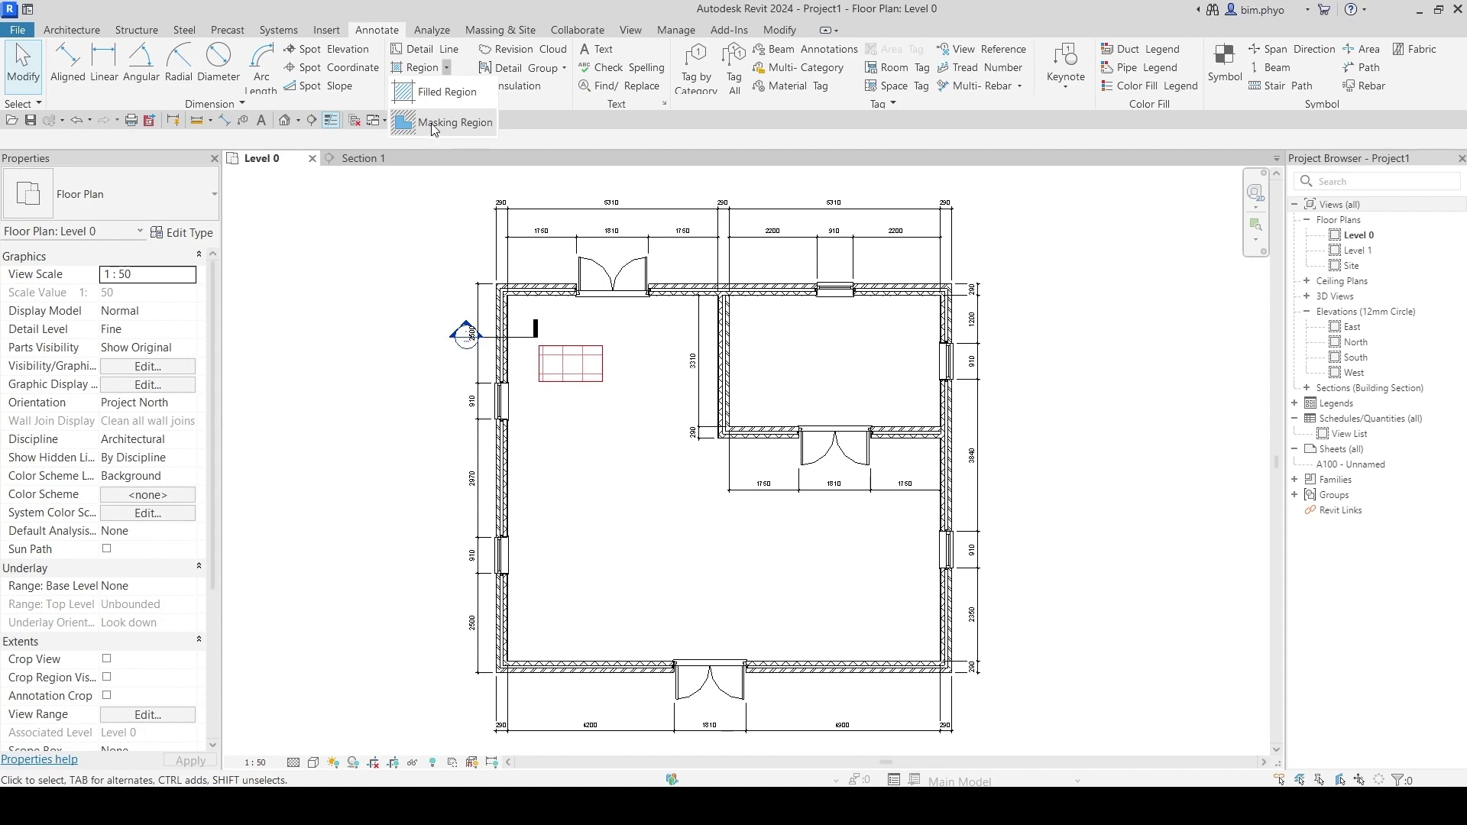
left_click(656, 482)
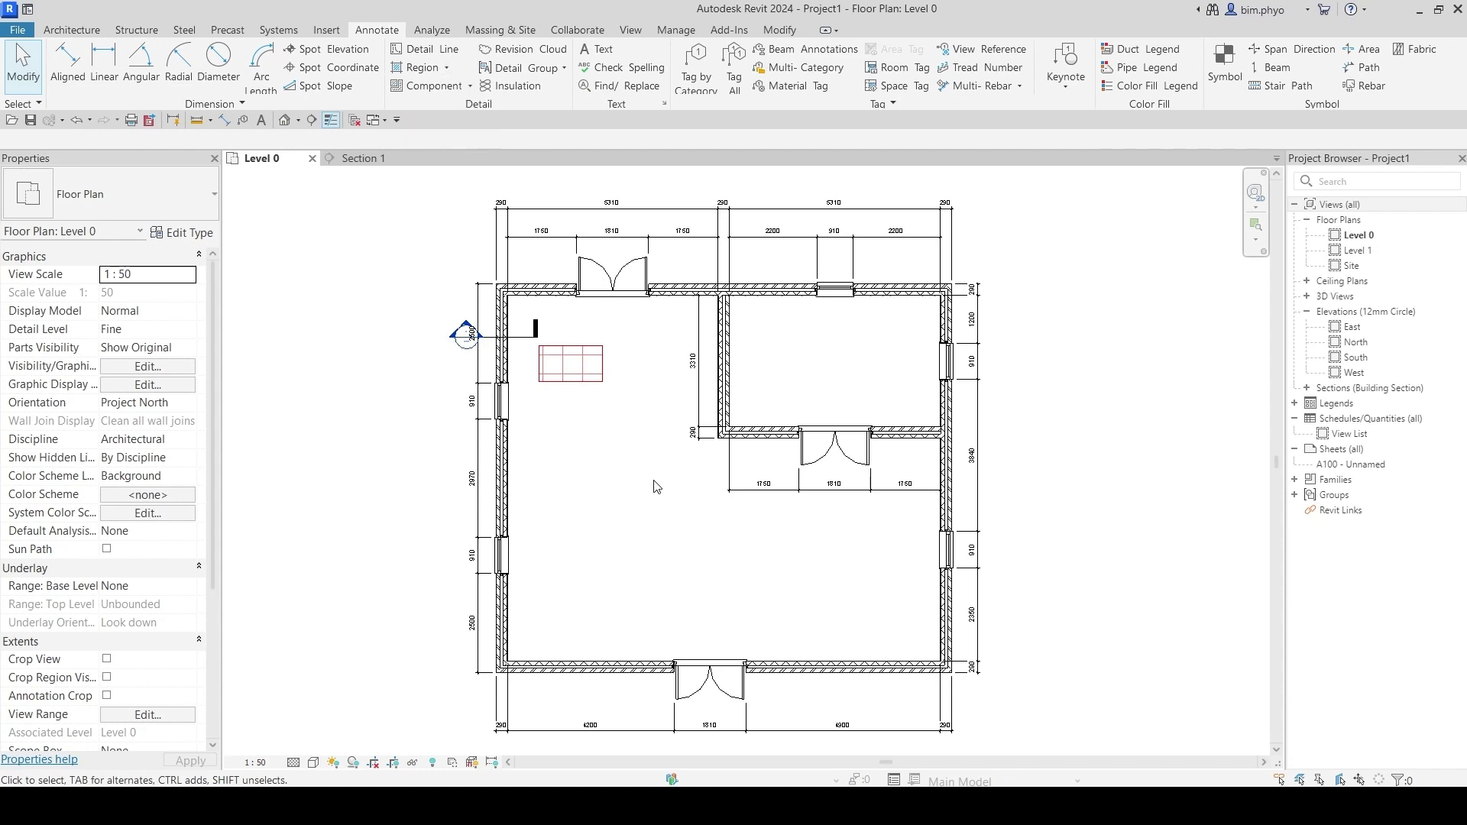